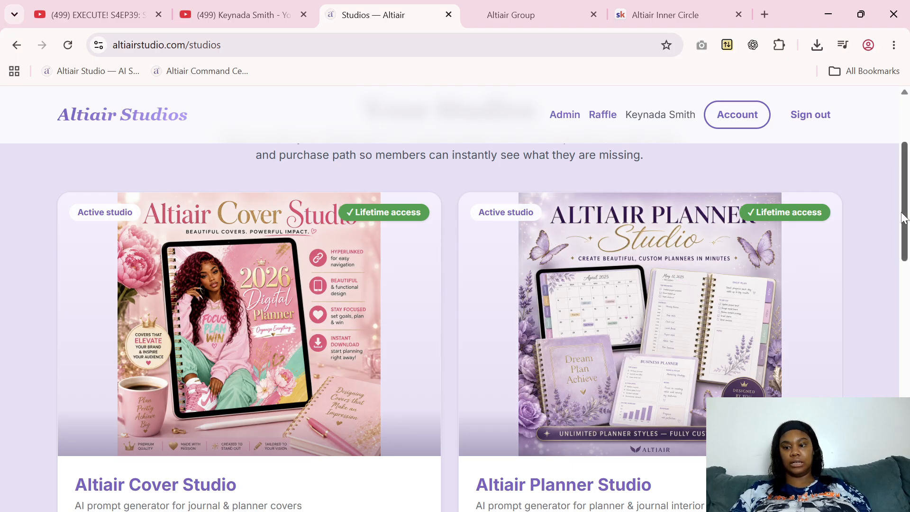
Find the Altiair Cover Studio among the available studios and open it
scroll(905, 225, "down", 1)
left_click_drag(905, 225, 906, 230)
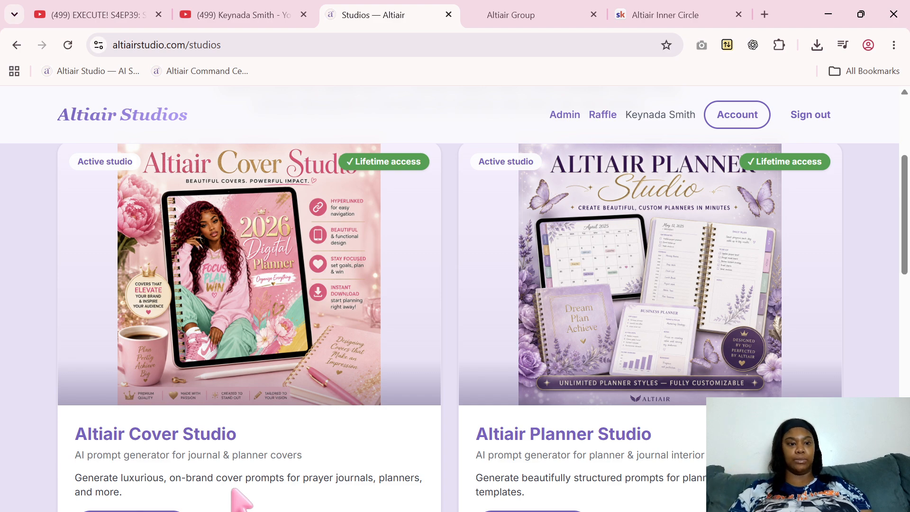
scroll(904, 260, "down", 1)
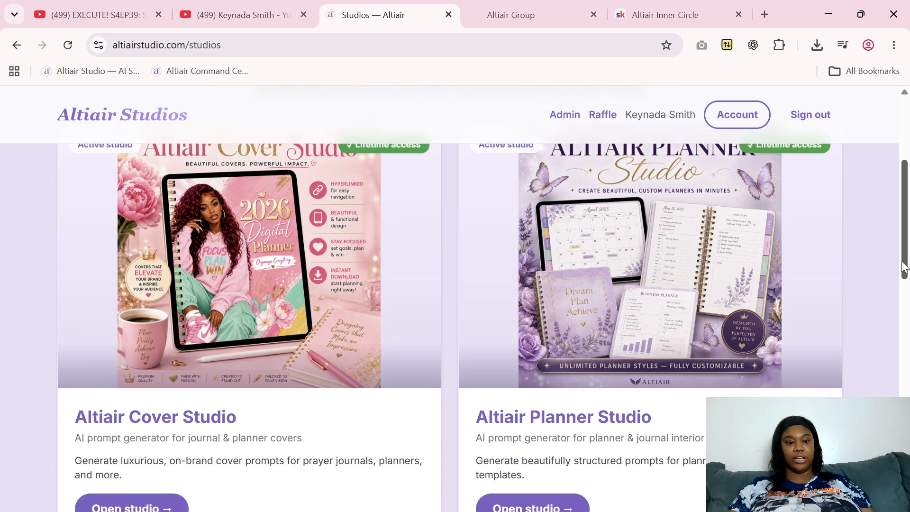
scroll(905, 261, "up", 1)
mouse_move(904, 260)
left_mouse_down()
mouse_move(904, 230)
mouse_move(905, 458)
mouse_move(908, 254)
left_mouse_up()
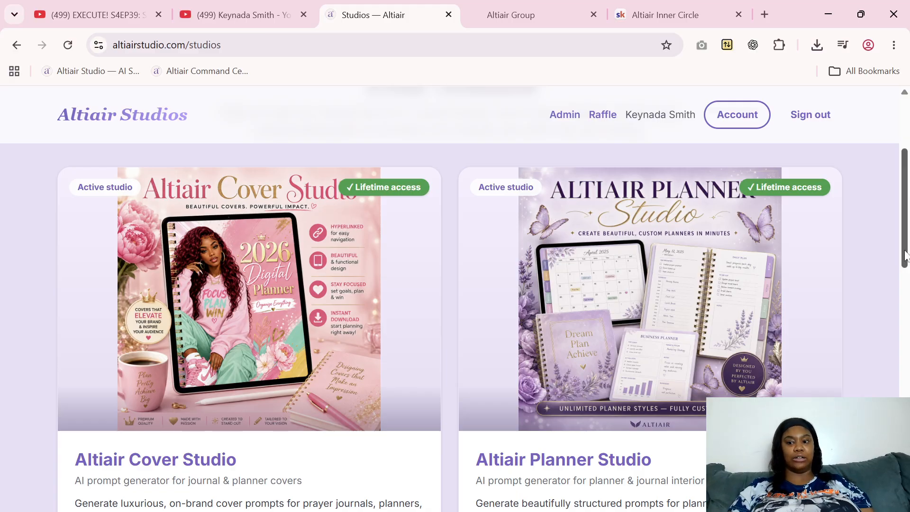
mouse_move(905, 254)
left_mouse_down()
mouse_move(904, 264)
mouse_move(900, 259)
left_mouse_up()
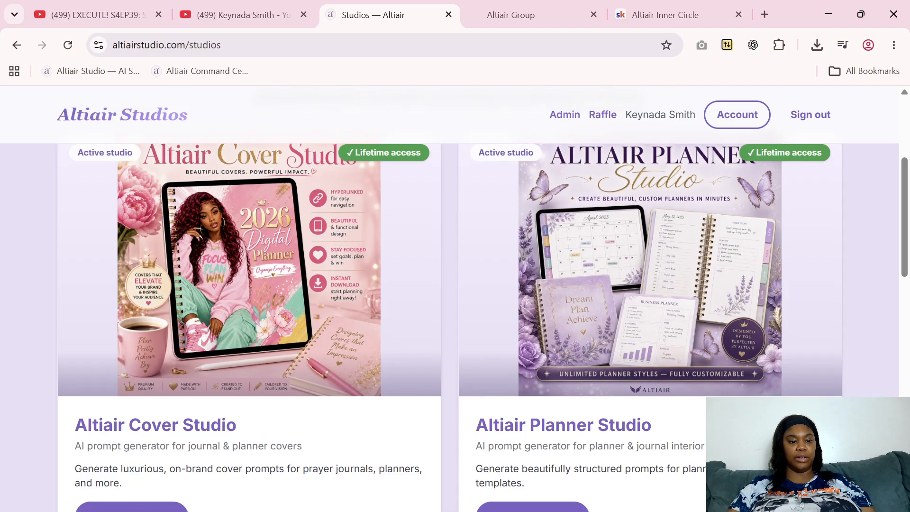
left_click(142, 508)
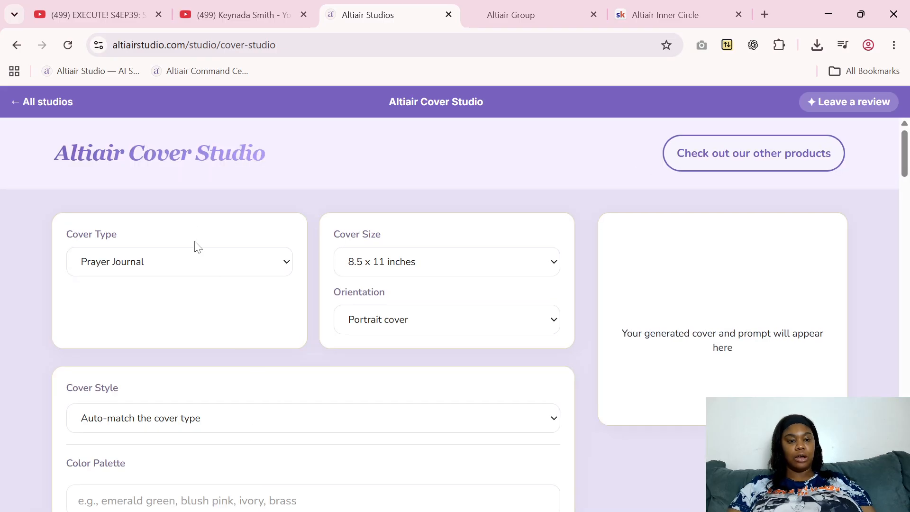
Set the cover type to Digital Planner
left_click(236, 269)
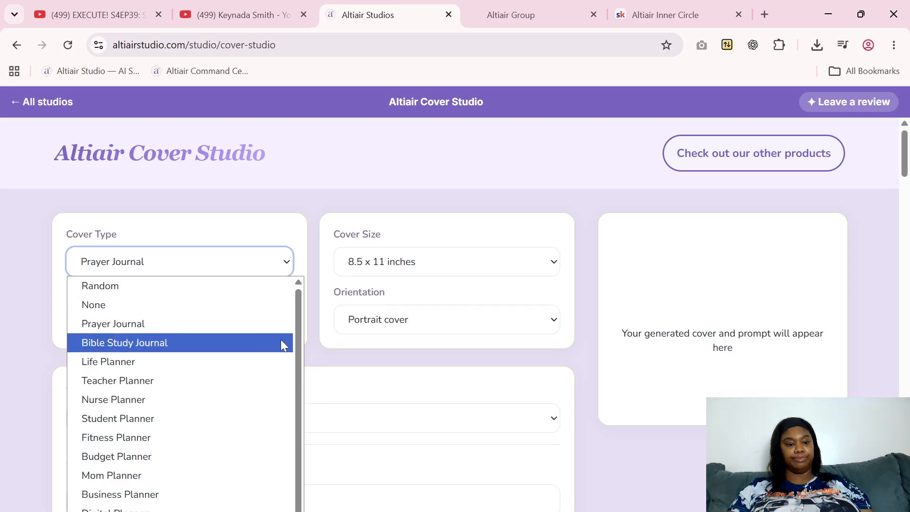
left_click_drag(297, 323, 298, 337)
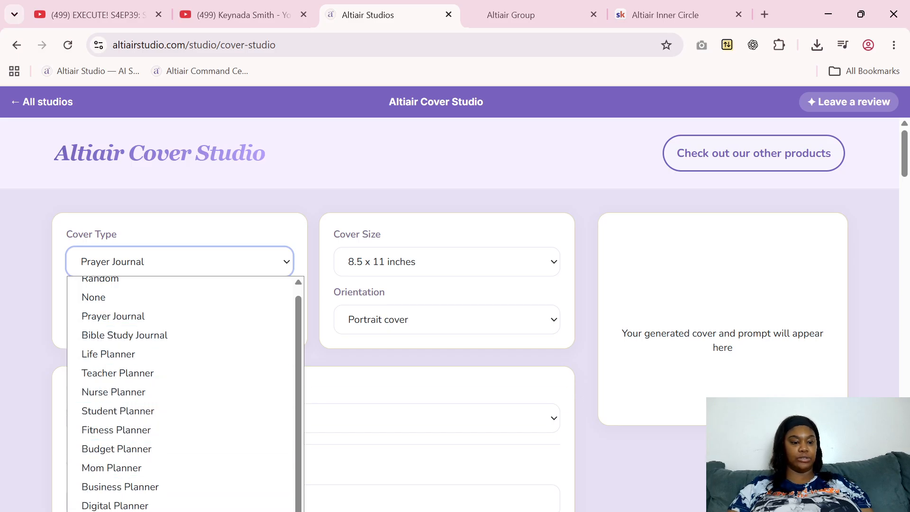
left_click(121, 506)
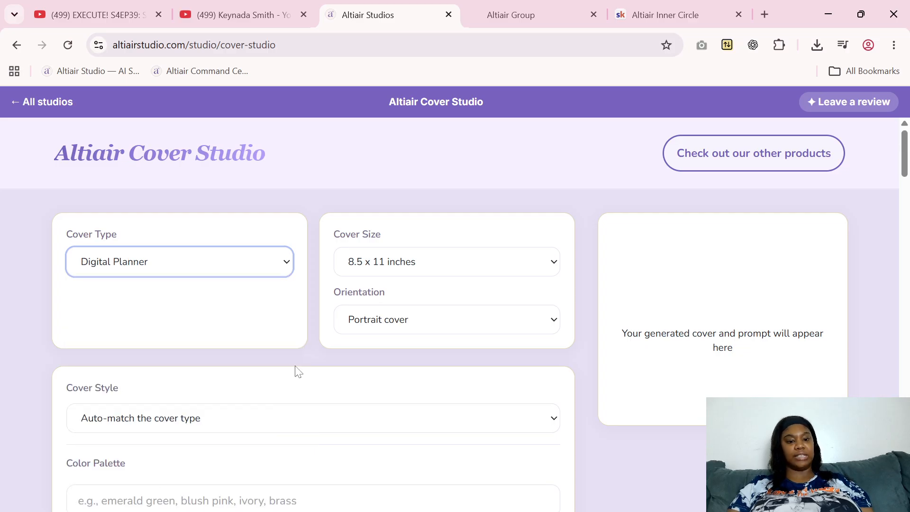
Set the cover size to iPad Digital Planner (2160 x 2880 px) and the orientation to Landscape cover
left_click(427, 269)
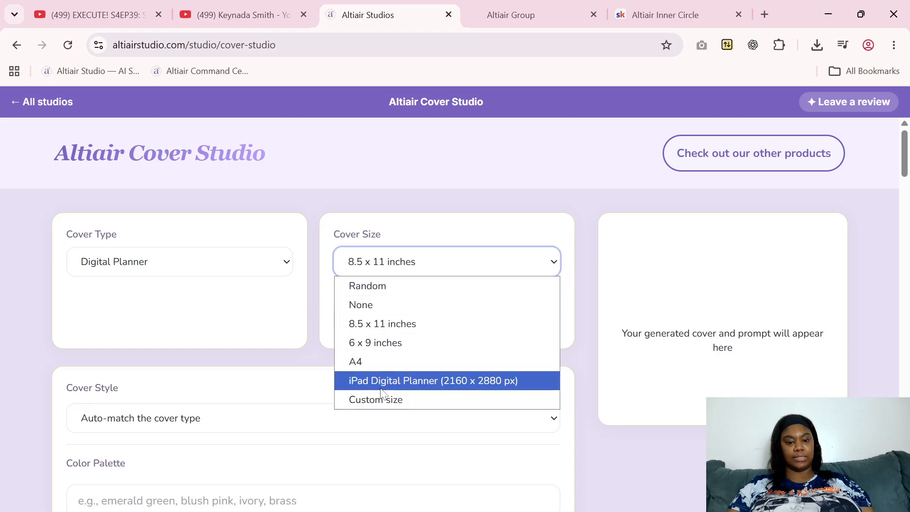
left_click(401, 382)
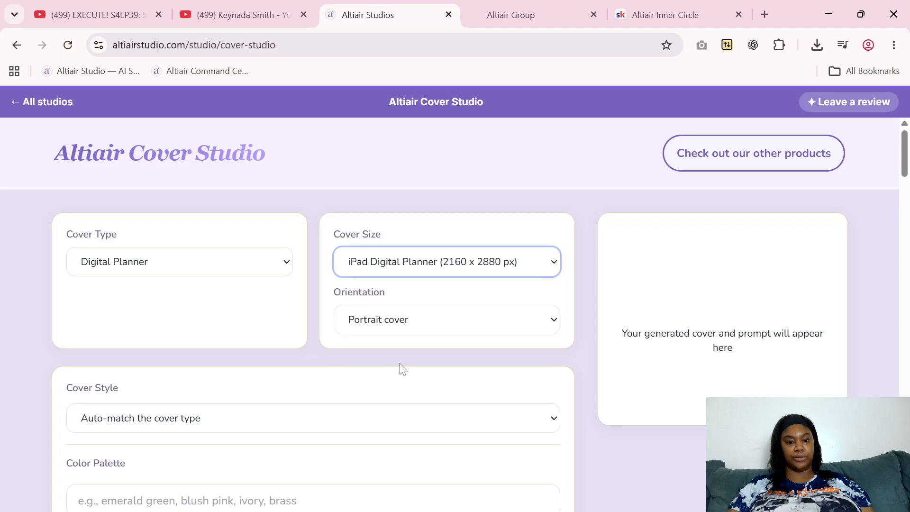
left_click(406, 332)
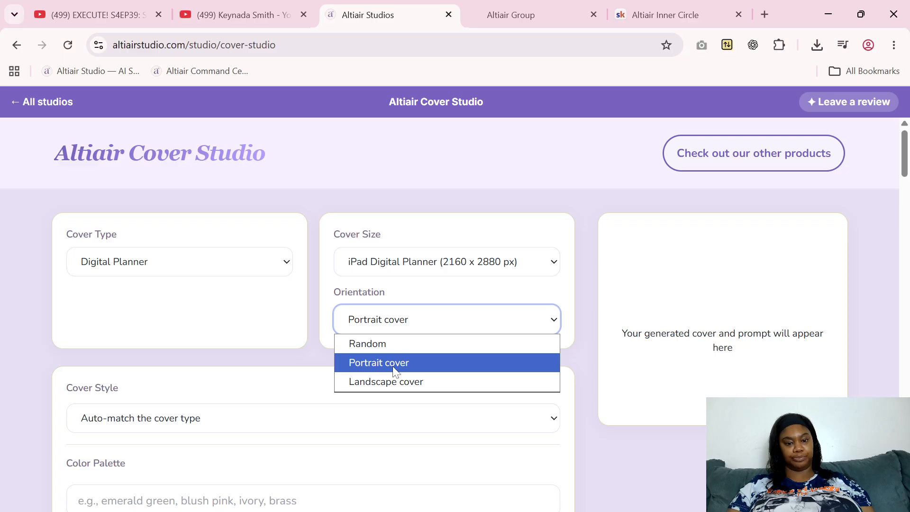
left_click(378, 386)
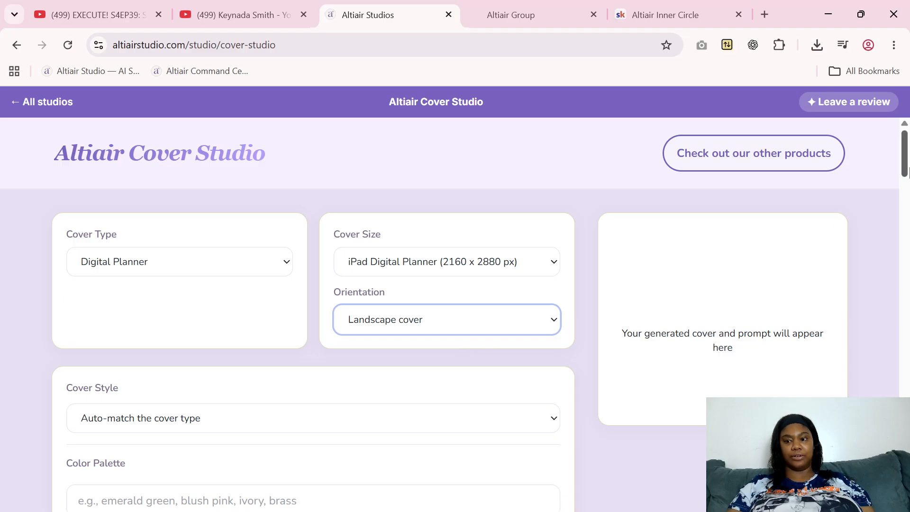
Set the cover style to Black Girl Luxury and review the color palette options below it
mouse_move(905, 167)
left_mouse_down()
mouse_move(905, 175)
mouse_move(905, 166)
left_mouse_up()
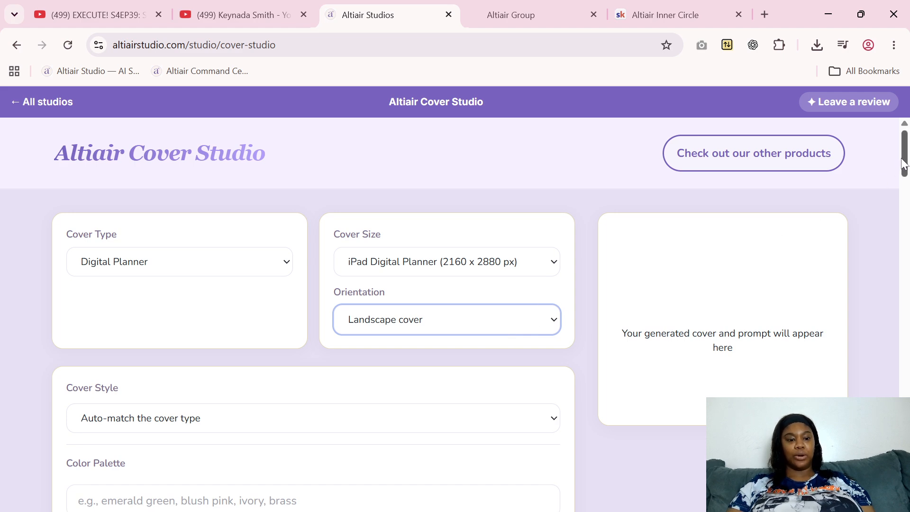
left_click_drag(905, 164, 907, 181)
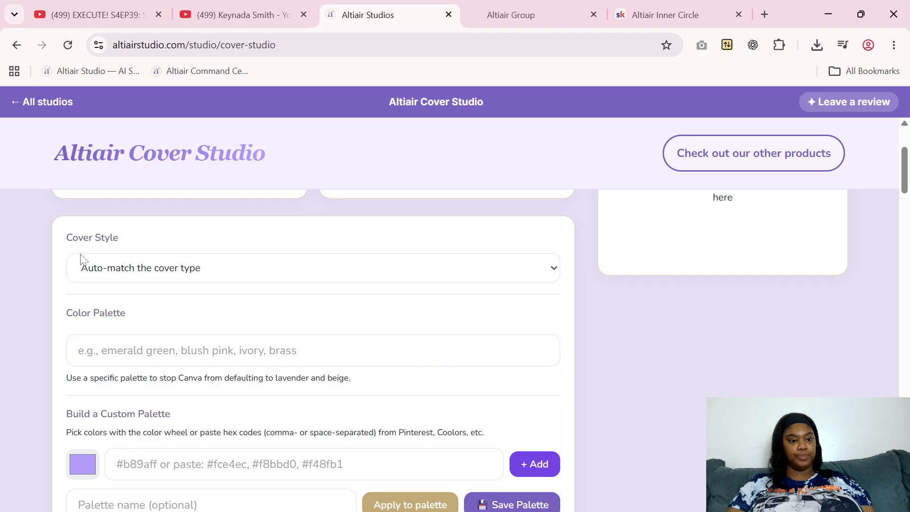
left_click(114, 274)
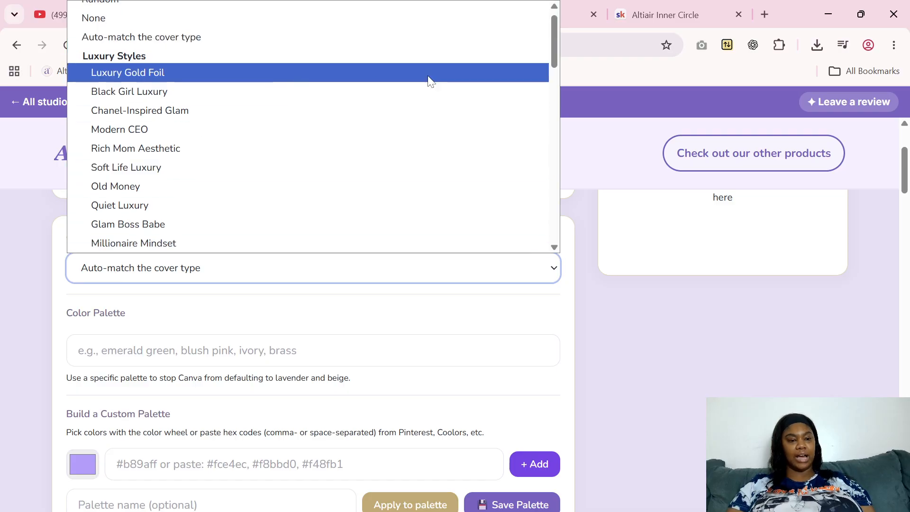
left_click(210, 93)
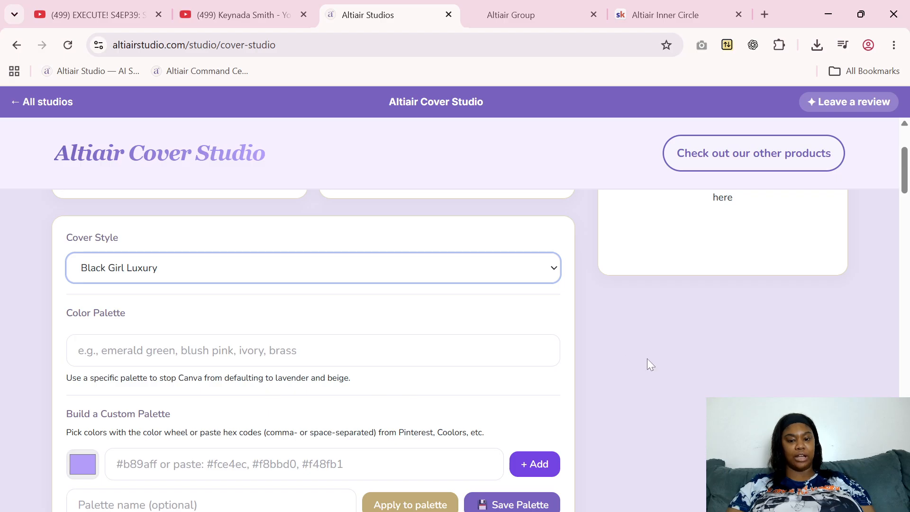
scroll(616, 261, "down", 2)
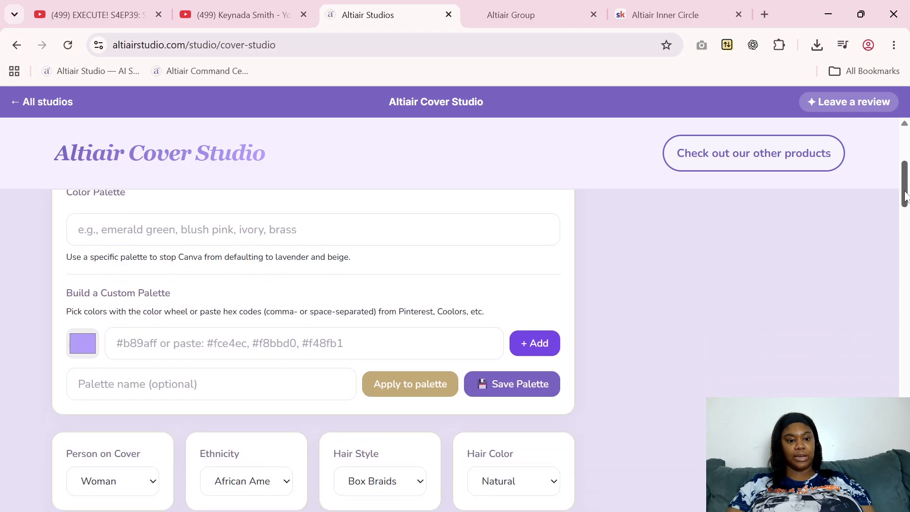
scroll(353, 338, "up", 1)
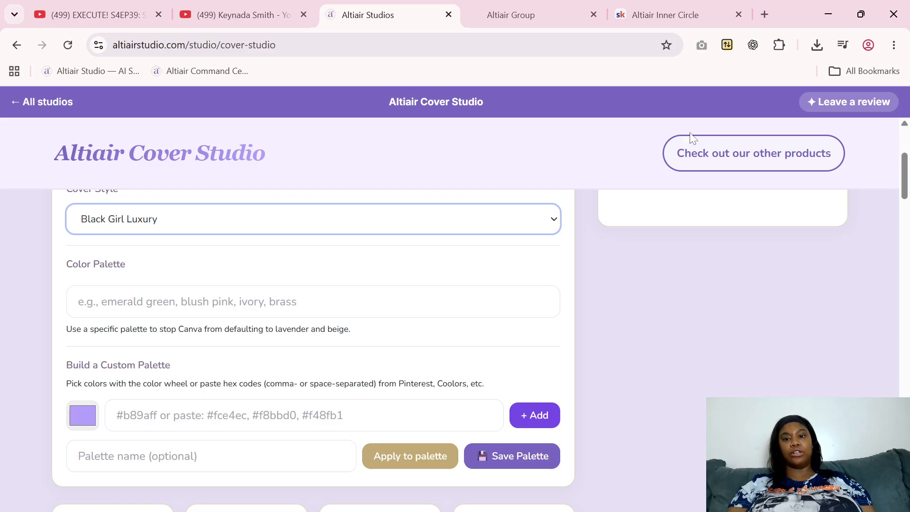
Open Pinterest in a new browser tab and search for "baby blue color palette"
left_click(764, 8)
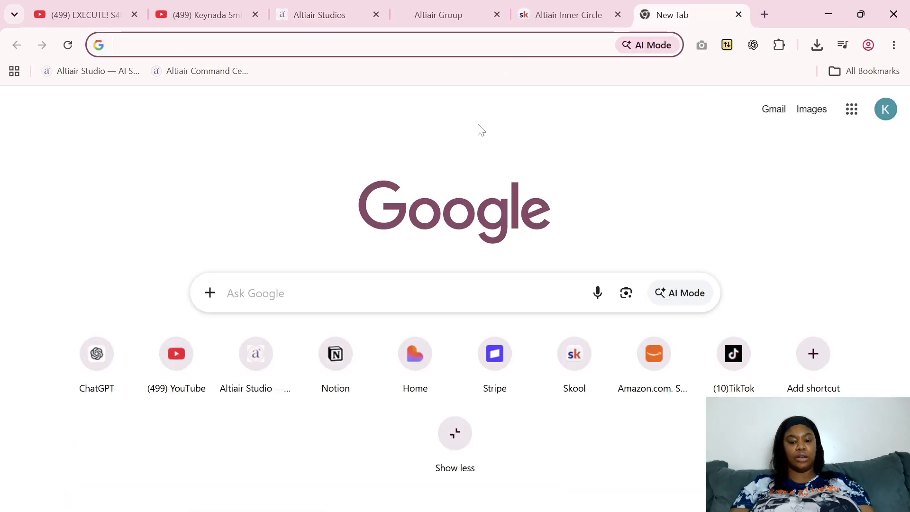
type("pin")
key("Return")
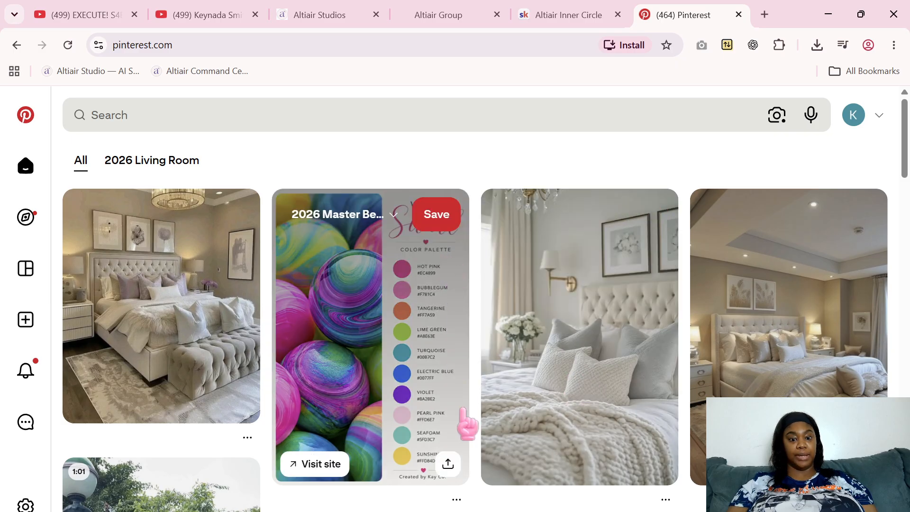
left_click(452, 120)
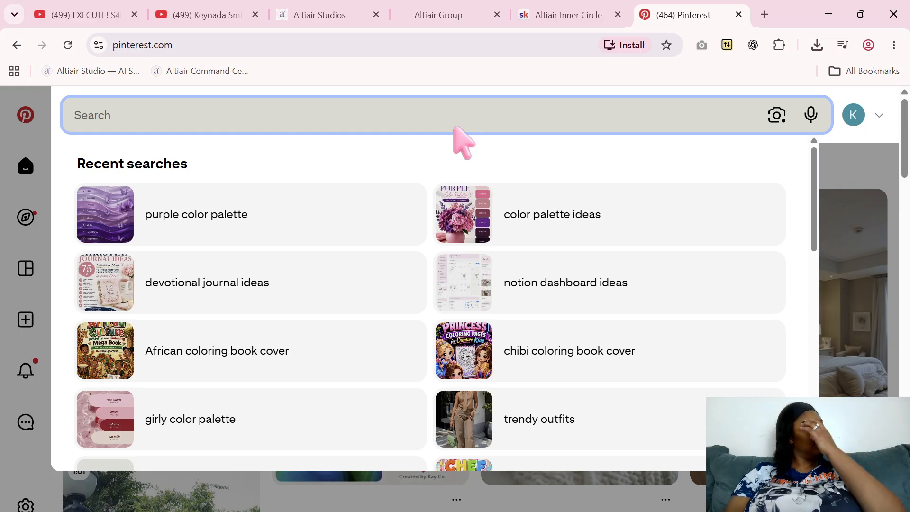
type("bab")
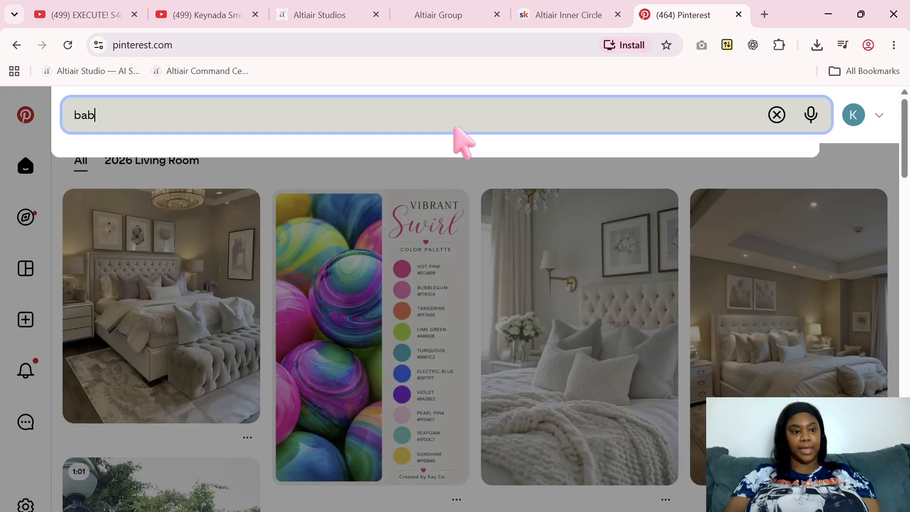
type("y blue col")
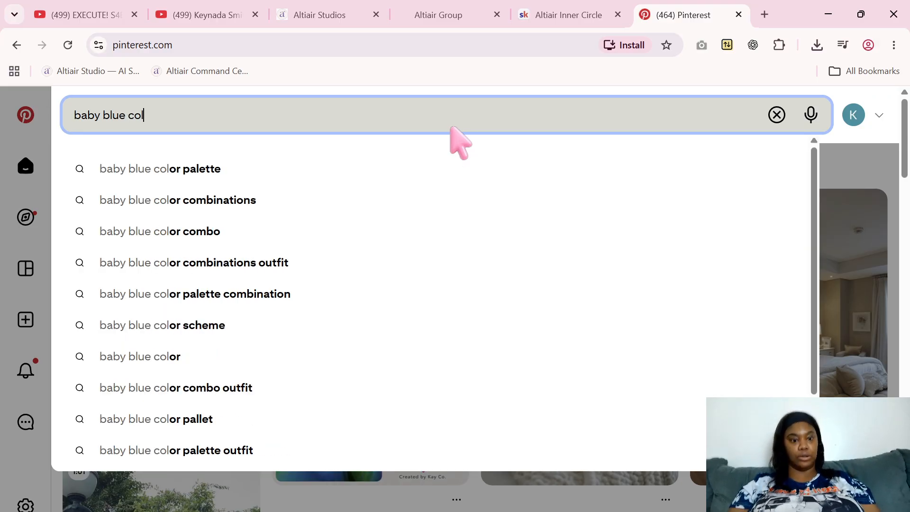
left_click(169, 168)
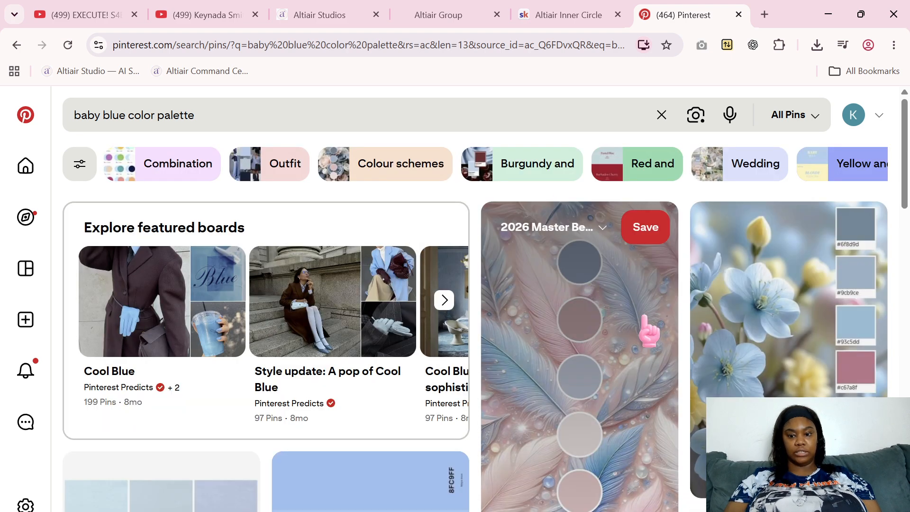
Open the winter lake palette pin containing #338FC2 and #8FBEDC, and capture a screenshot of the full palette image
left_click_drag(907, 127, 909, 189)
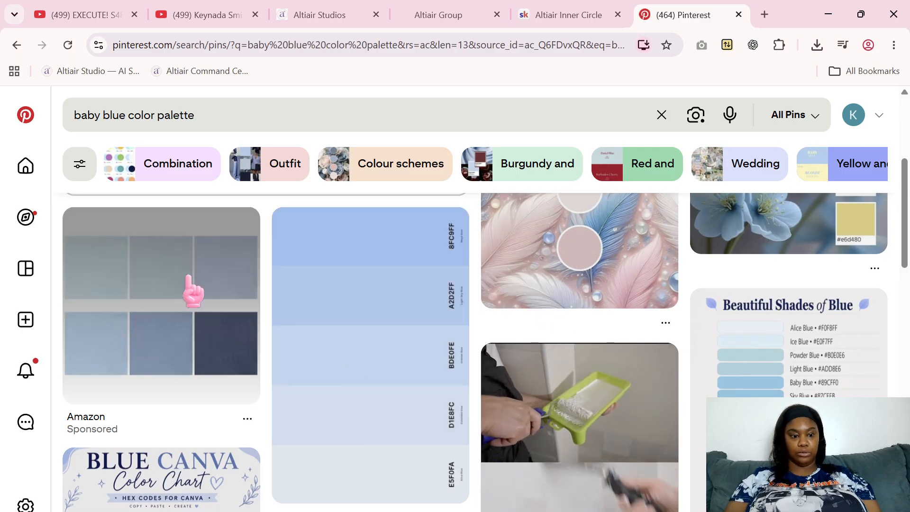
left_click_drag(907, 254, 907, 305)
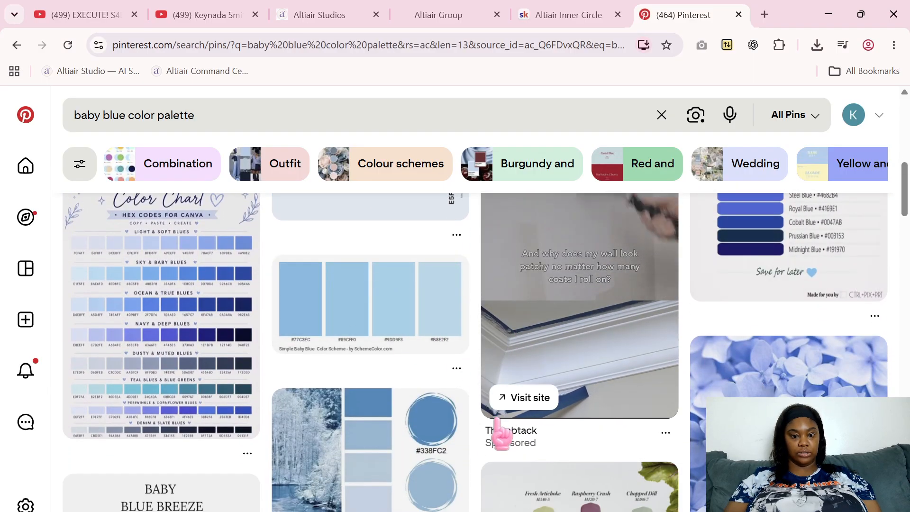
left_click_drag(904, 206, 904, 227)
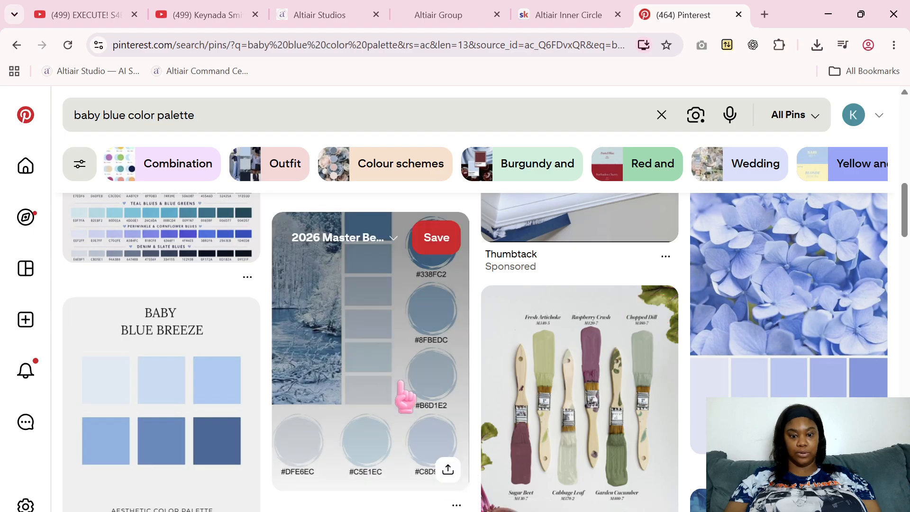
left_click(385, 379)
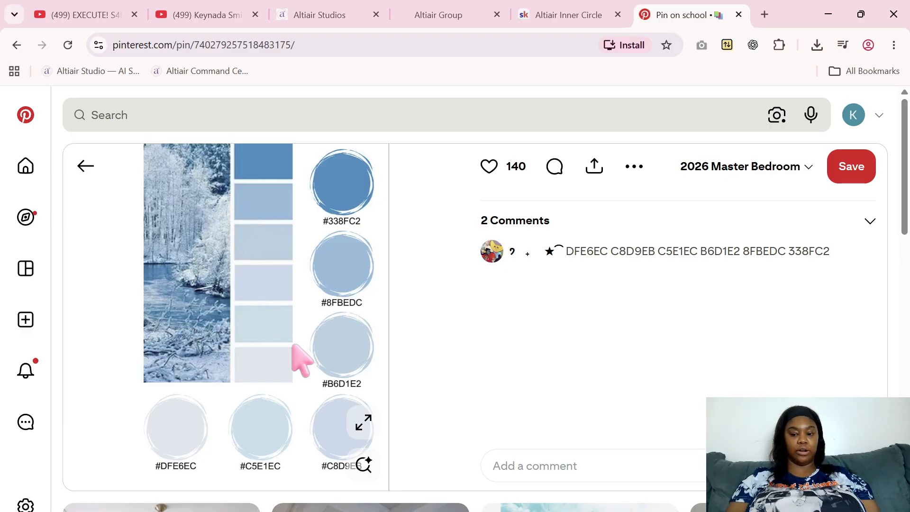
key("super+shift+s")
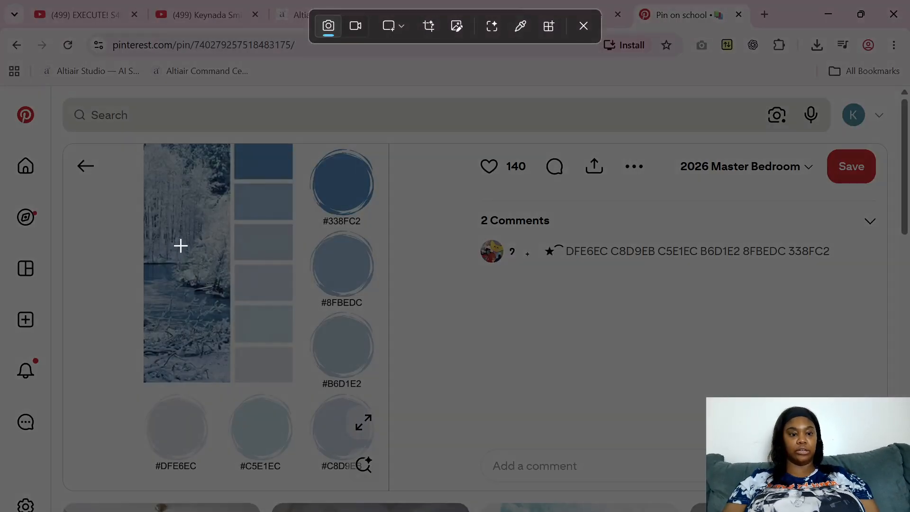
left_click_drag(64, 144, 385, 487)
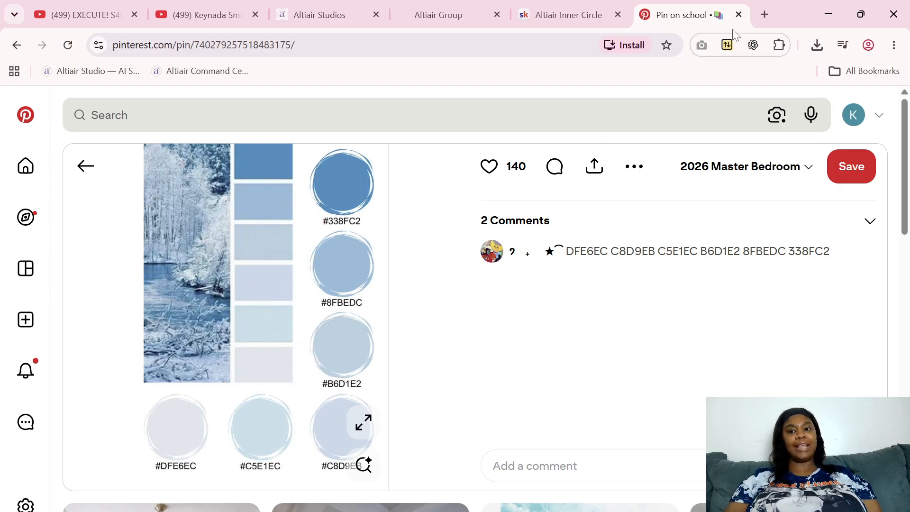
Open Canva in a new browser tab and go to the last page of the "color swatches" design
left_click(763, 14)
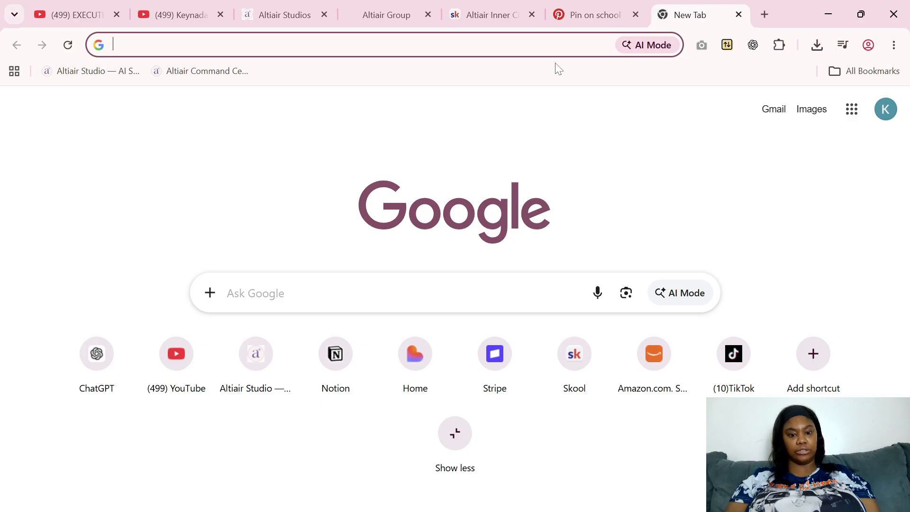
type("can")
key("Return")
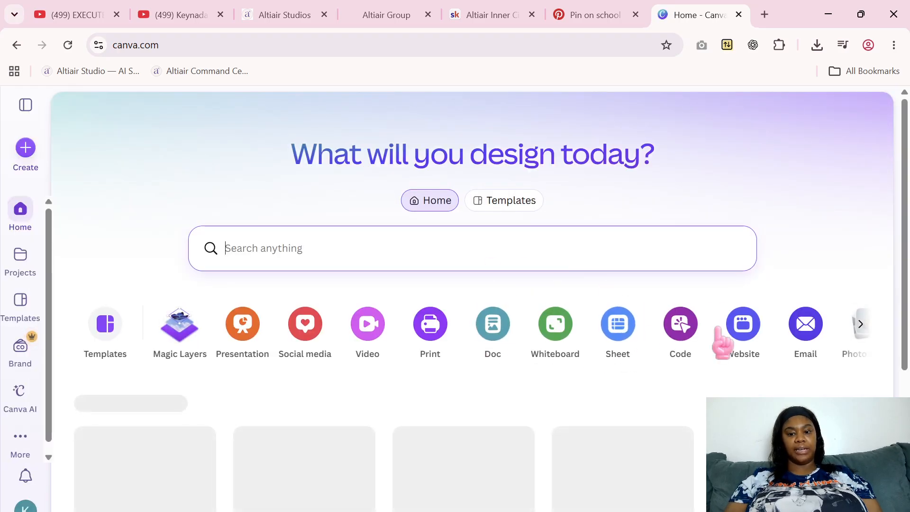
scroll(903, 261, "down", 2)
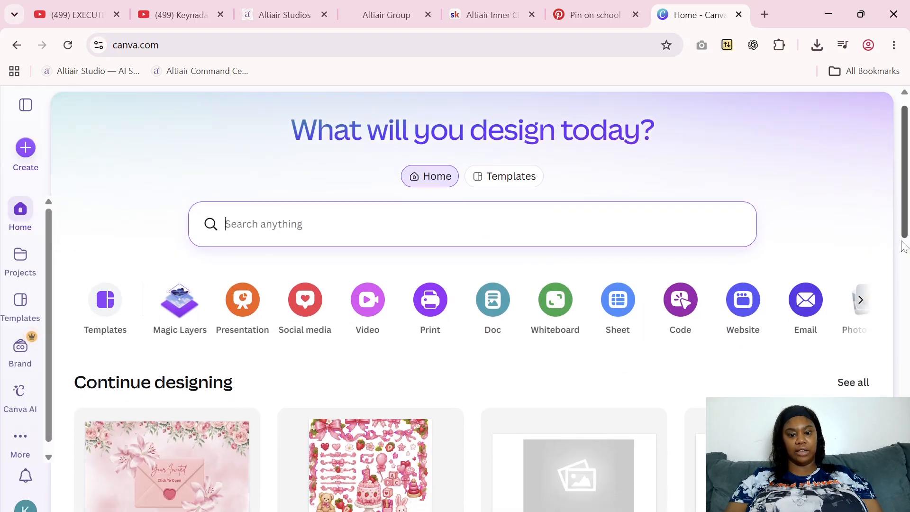
left_click_drag(903, 258, 906, 331)
left_click(166, 384)
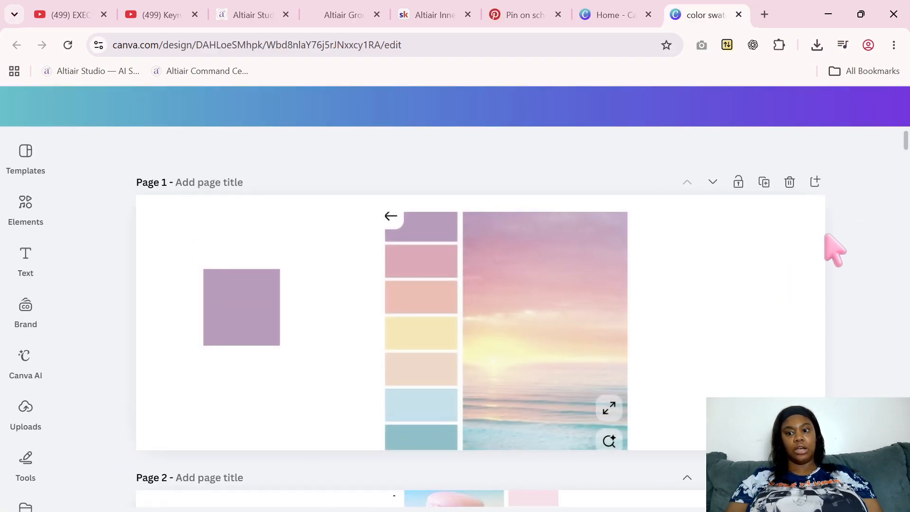
left_click_drag(906, 145, 906, 465)
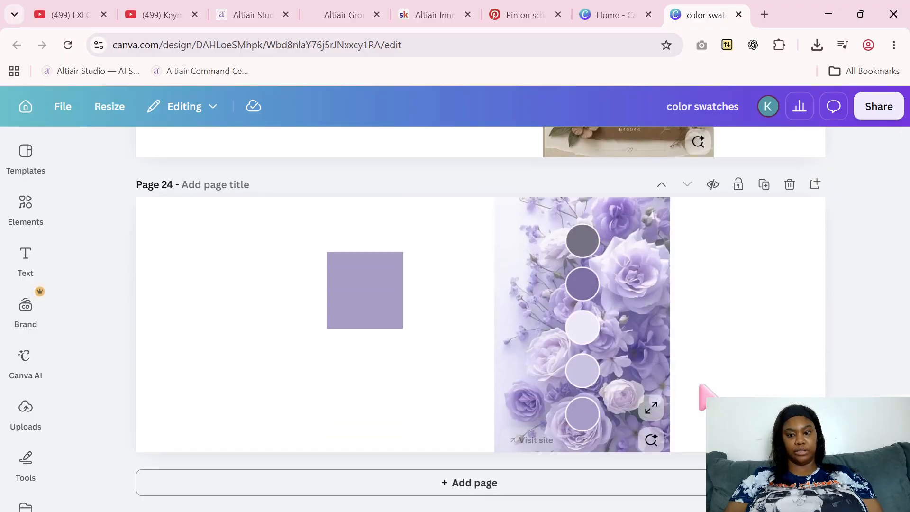
Add a blank page 25, paste the palette screenshot onto it, enlarge it to the page height and place it near the page's right side
left_click(508, 490)
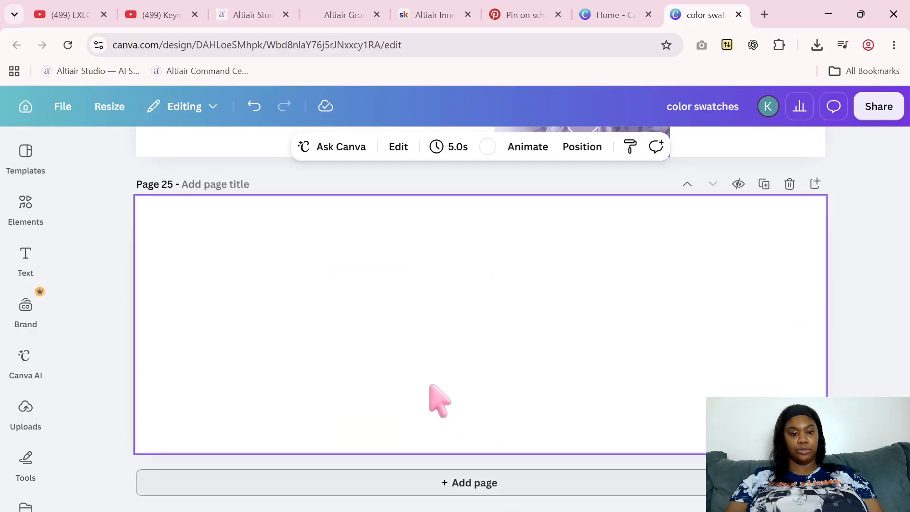
right_click(434, 271)
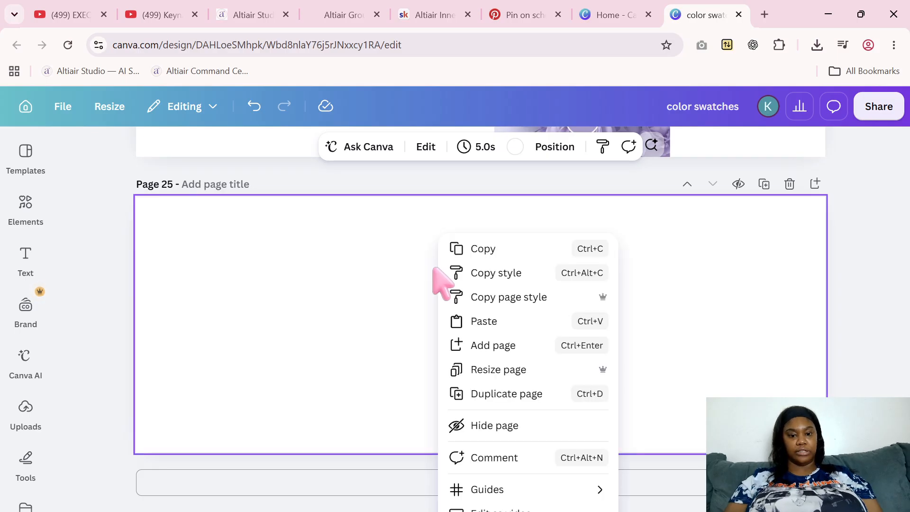
left_click(474, 321)
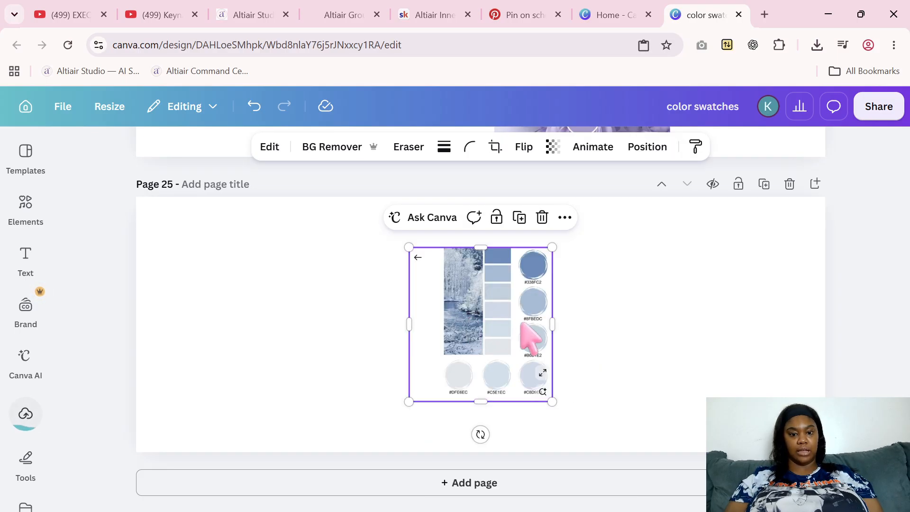
left_click_drag(552, 401, 596, 473)
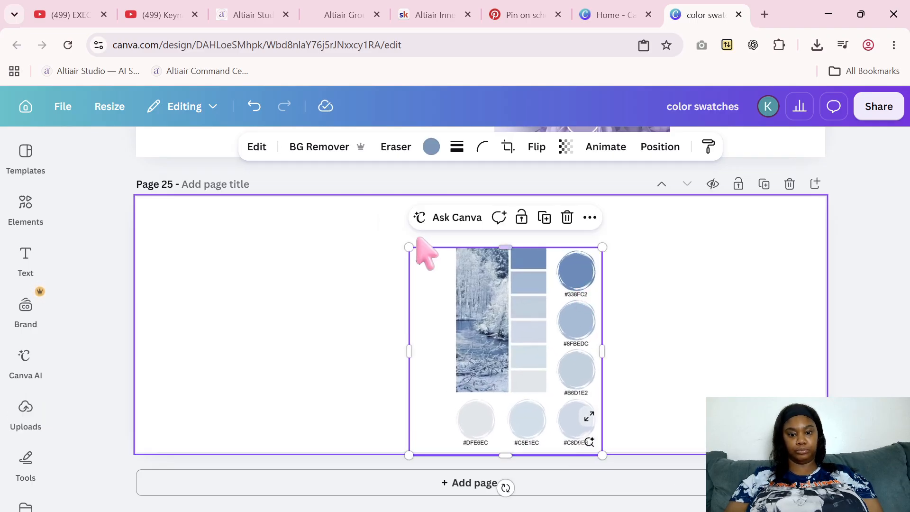
left_click_drag(409, 248, 362, 196)
left_click_drag(474, 291, 641, 280)
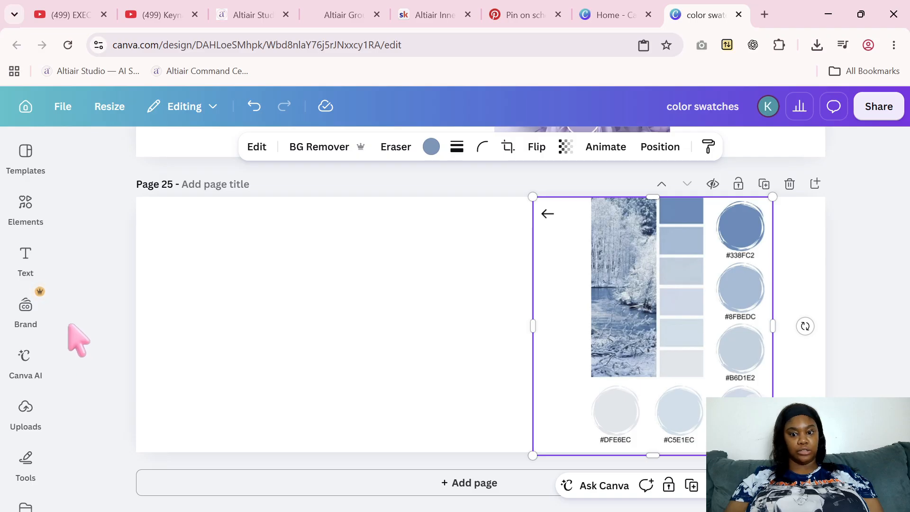
Insert a square shape on page 25 and place it in the blank area beside the palette image
left_click(24, 216)
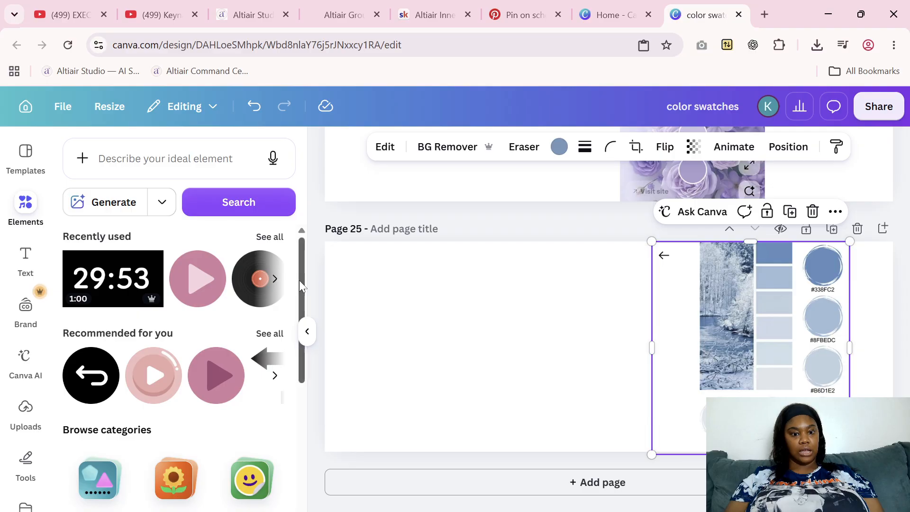
left_click_drag(300, 280, 302, 349)
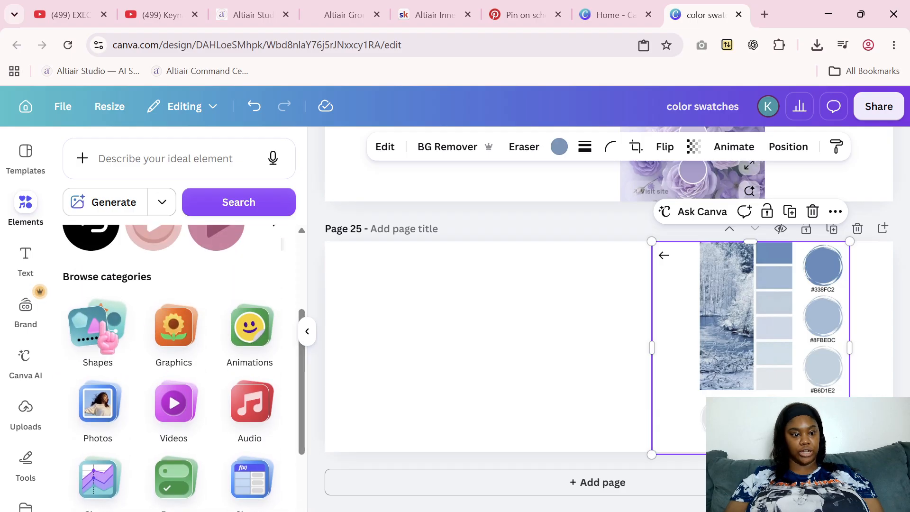
left_click(99, 335)
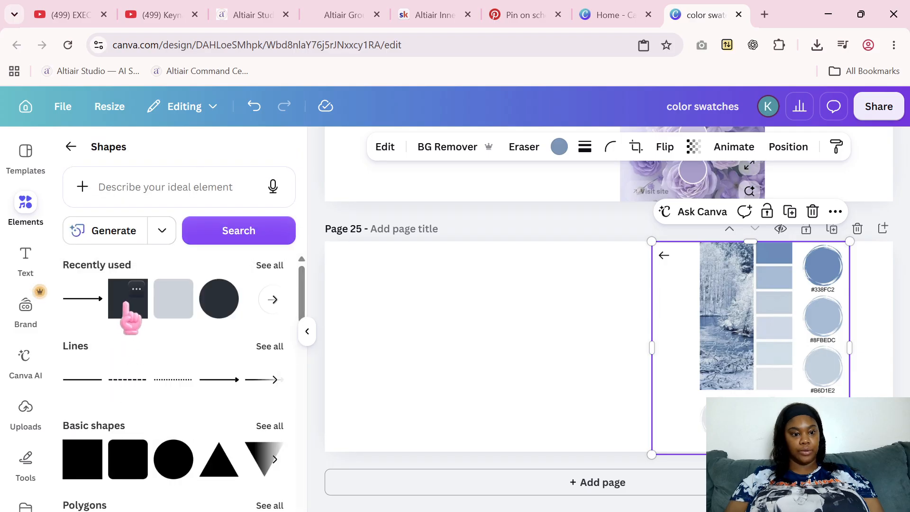
left_click(174, 314)
left_click_drag(602, 360, 496, 331)
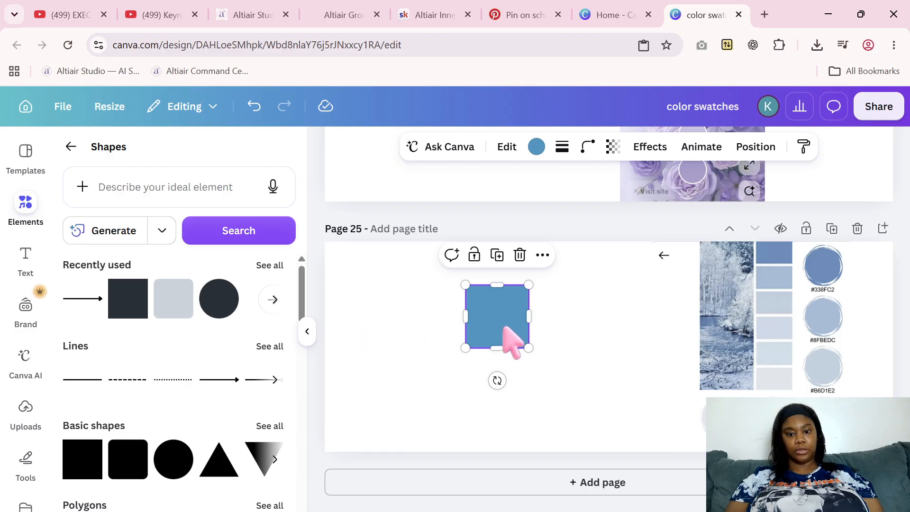
Recolor the square with the blue sampled from the palette's #338FC2 circle and copy its hex code, #6D8CB9
left_click(537, 147)
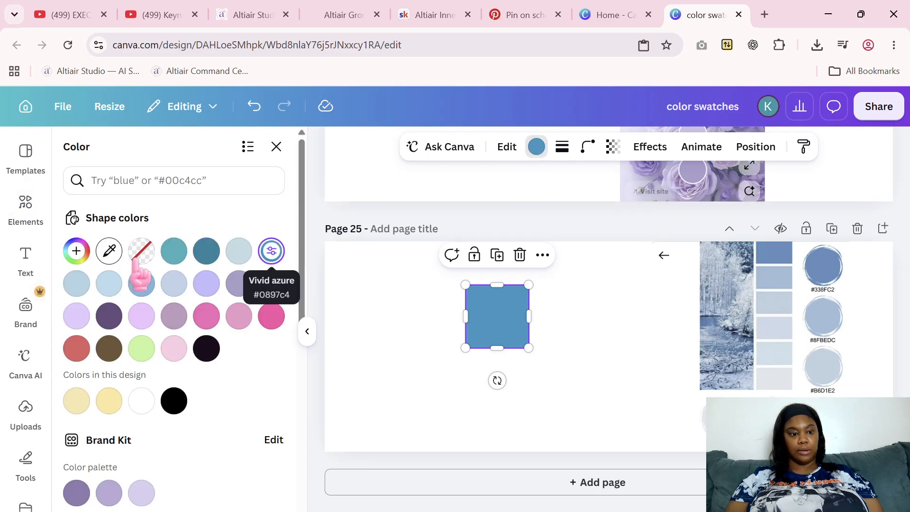
left_click(111, 252)
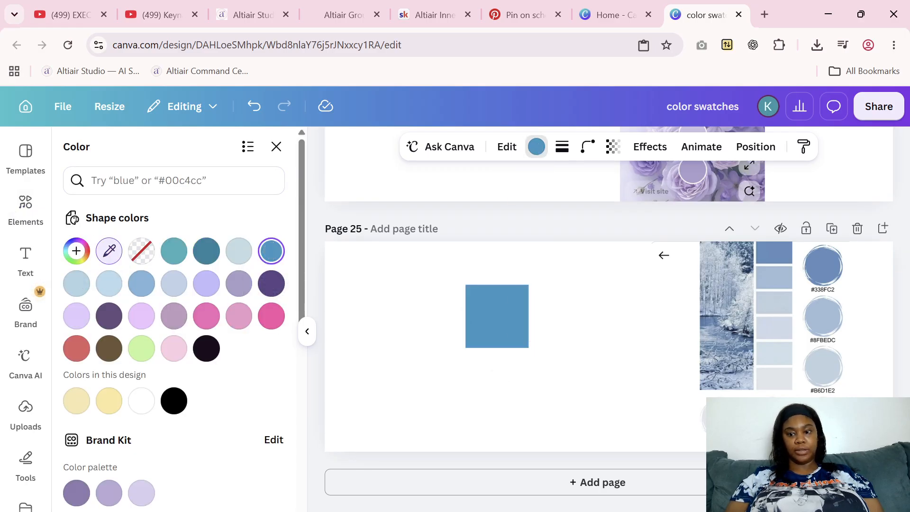
left_click(825, 271)
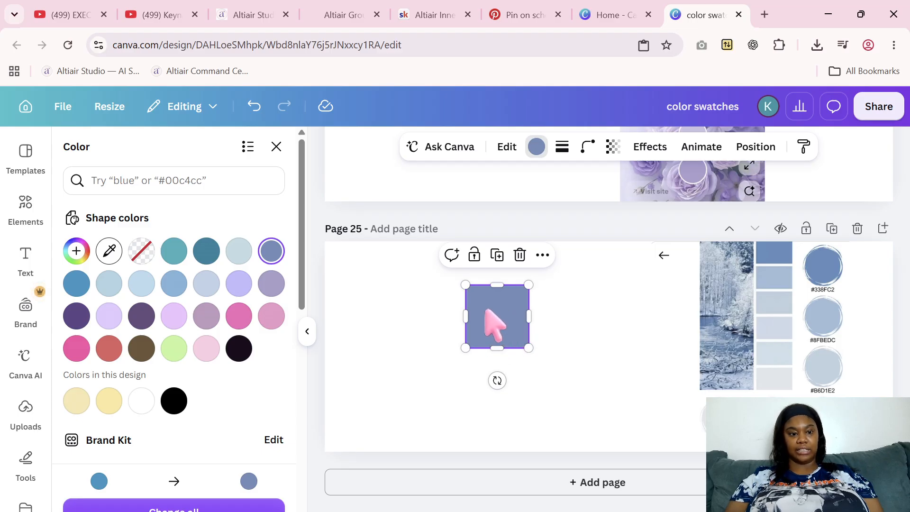
left_click(538, 148)
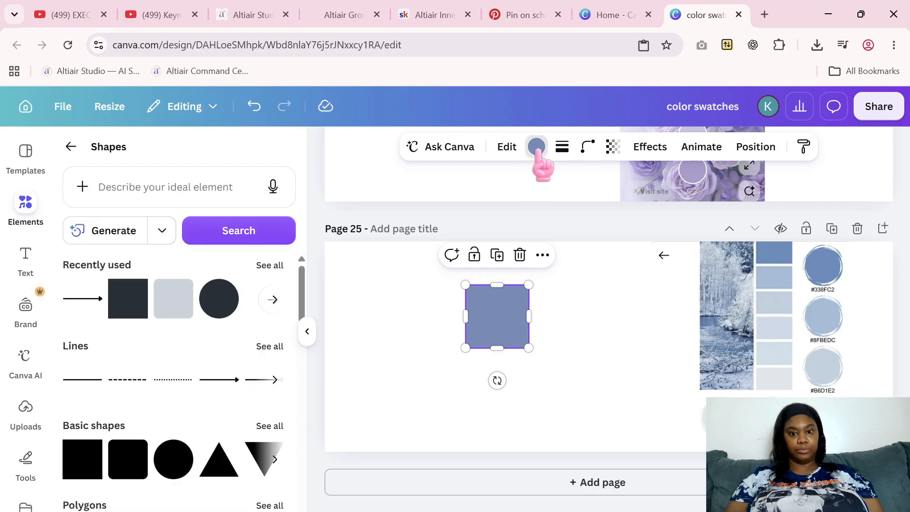
left_click(537, 148)
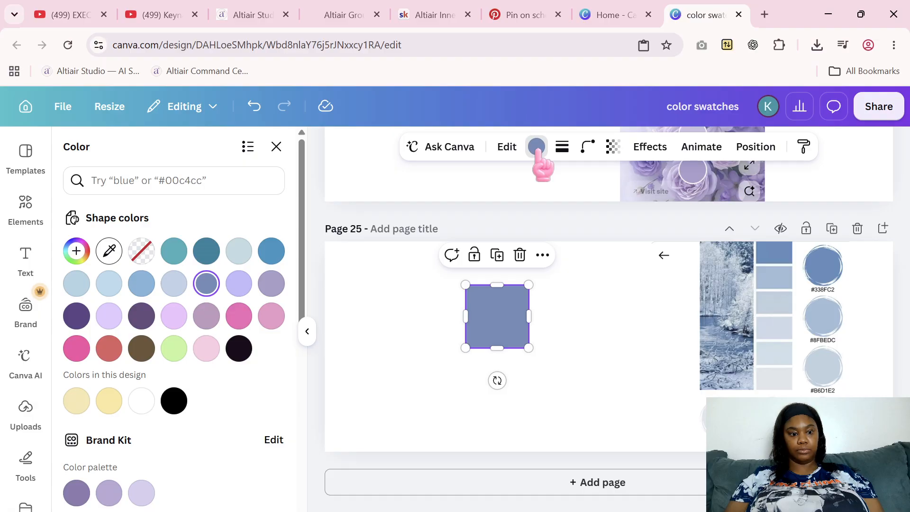
left_click(207, 283)
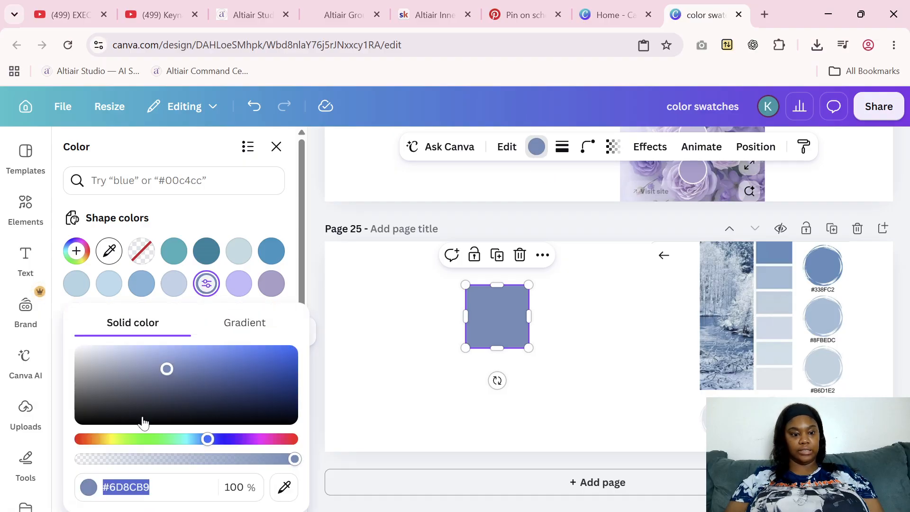
right_click(135, 484)
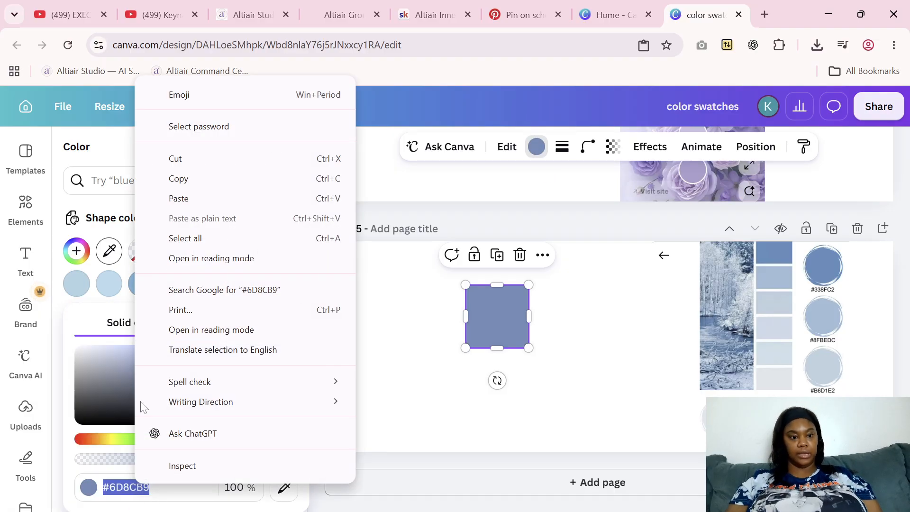
left_click(179, 178)
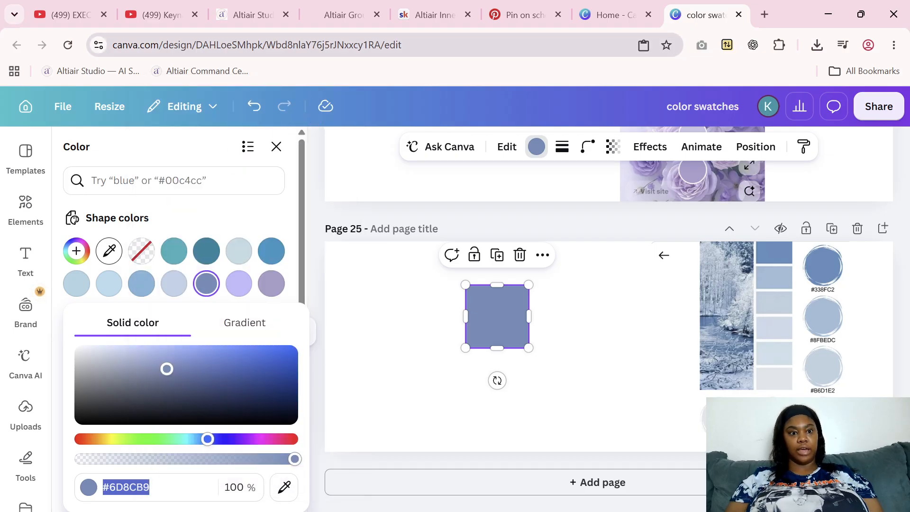
Switch to Altiair Cover Studio and enter #6d8cb9 followed by a comma as the first color of the color palette
left_click(244, 15)
left_click(135, 303)
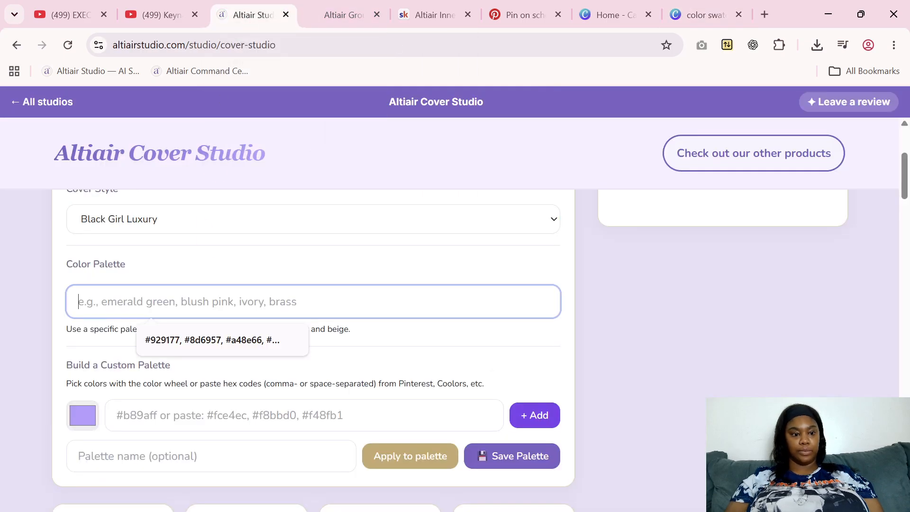
right_click(135, 304)
left_click(218, 342)
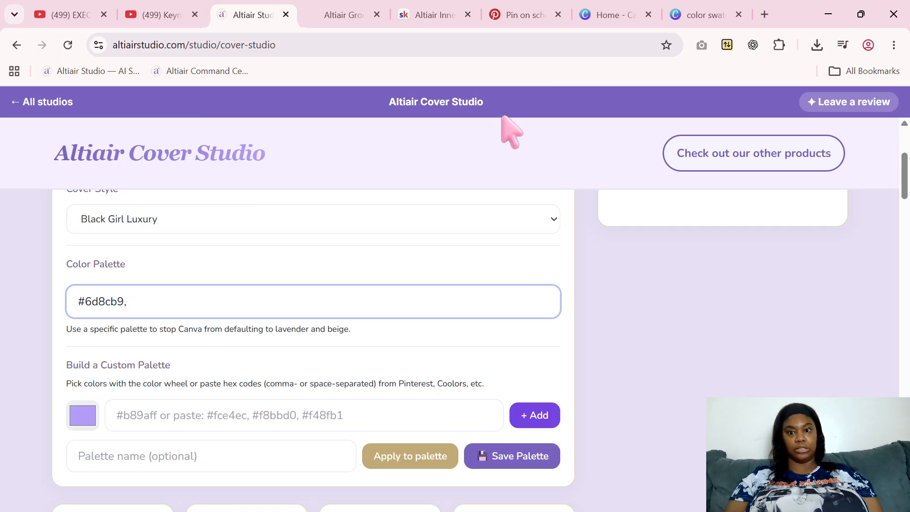
Back in Canva, recolor the square with the palette image's second strip color and copy its hex code, #A8BCD7
left_click(688, 17)
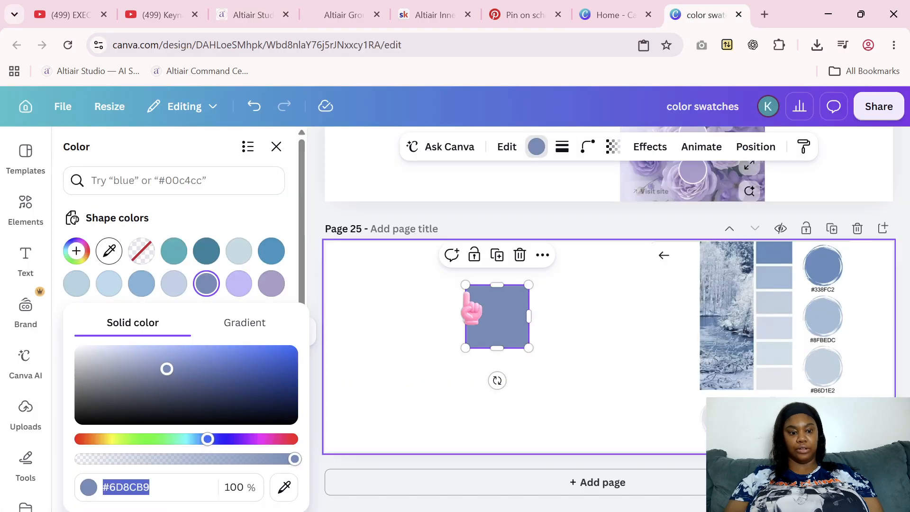
left_click(290, 489)
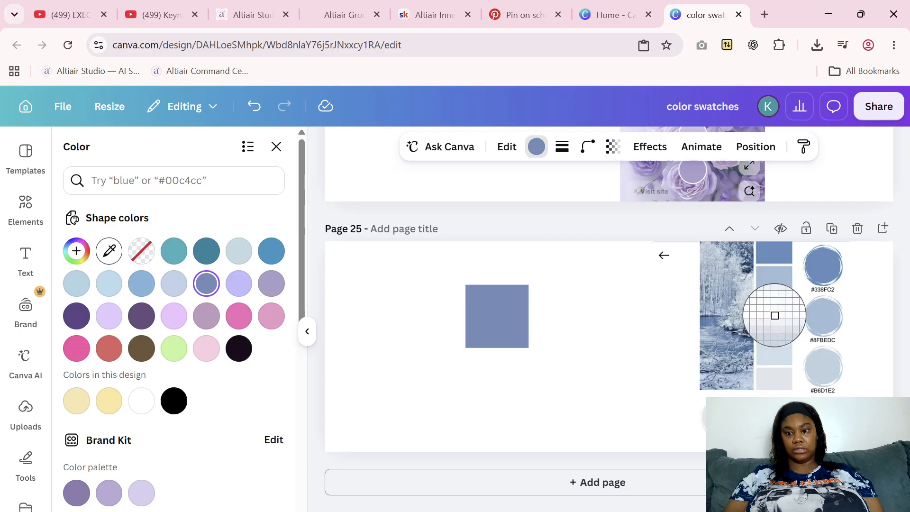
left_click(773, 282)
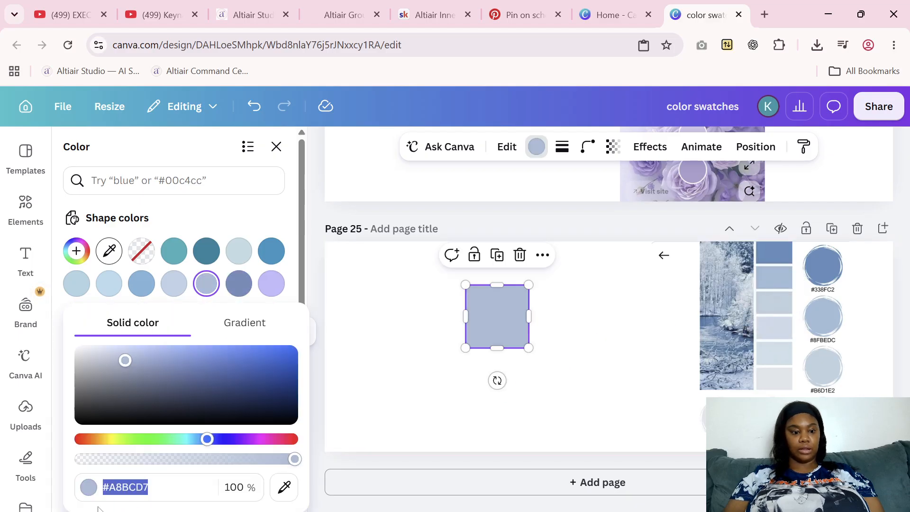
right_click(140, 488)
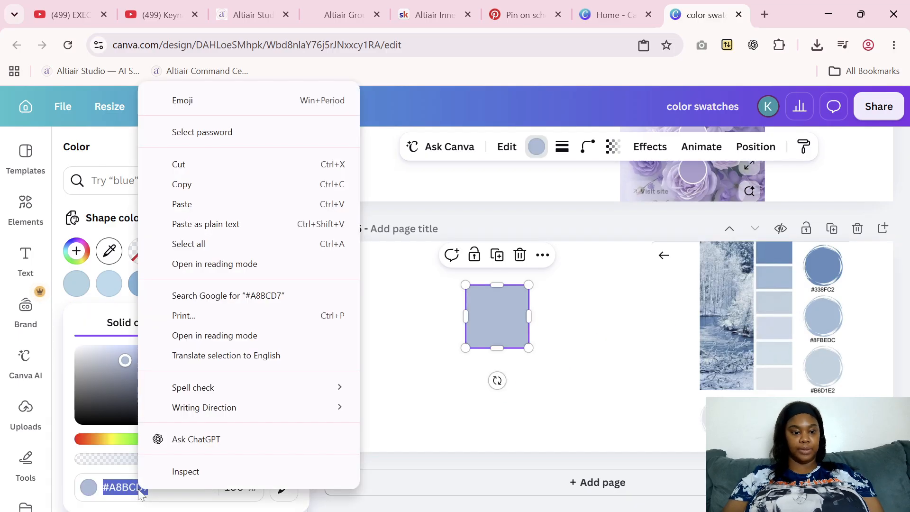
left_click(197, 187)
In Altiair Cover Studio, append #a8bcd7 and a comma to the color palette
left_click(242, 21)
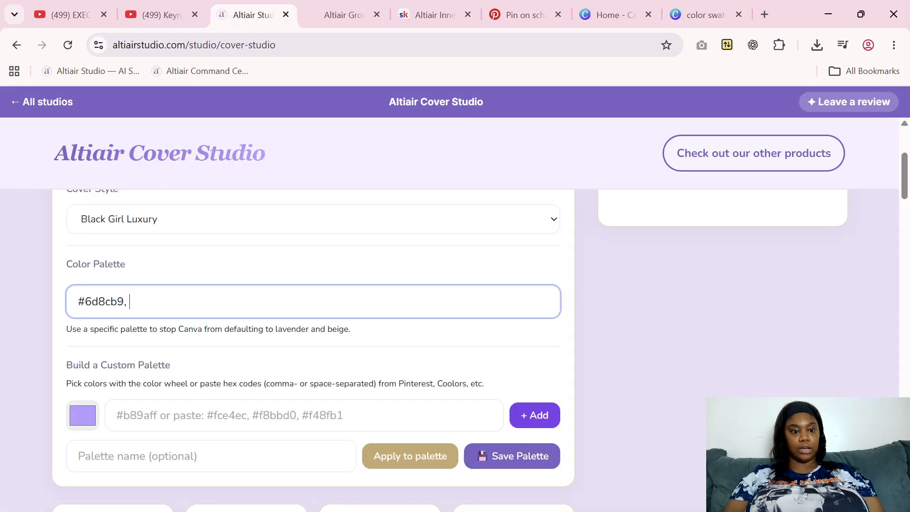
right_click(138, 301)
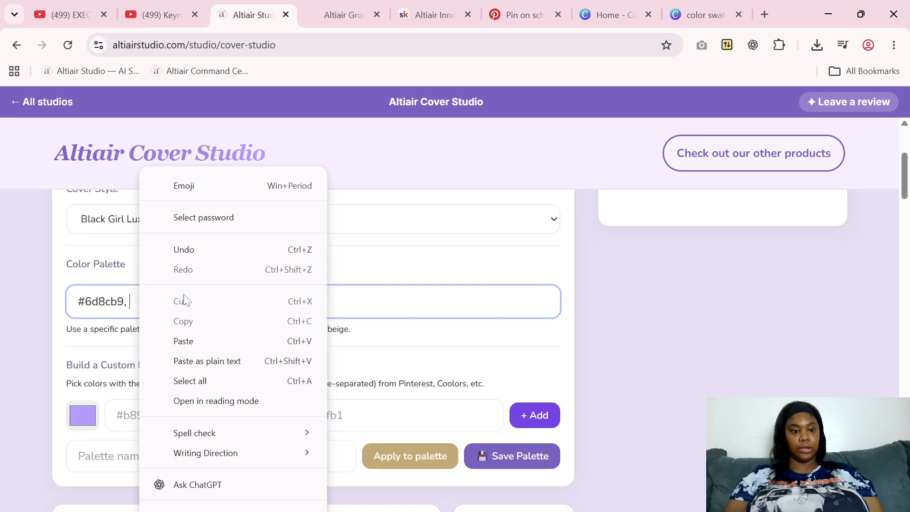
left_click(197, 343)
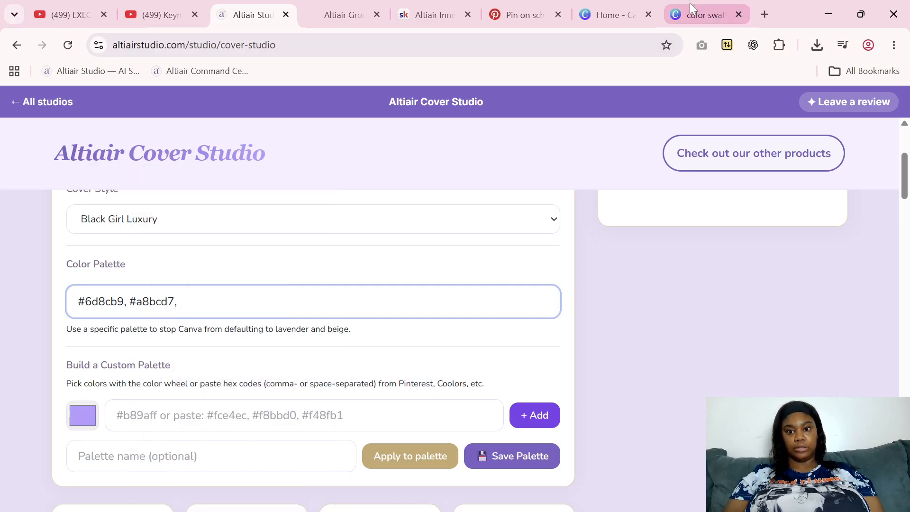
Return to Canva, recolor the square with the palette image's third strip color and copy its hex code, #C3D1DE
left_click(695, 18)
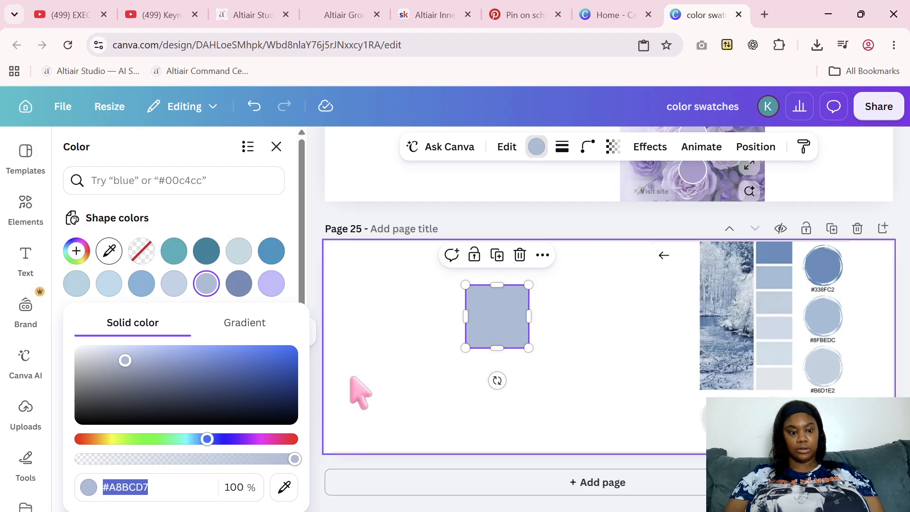
left_click(288, 491)
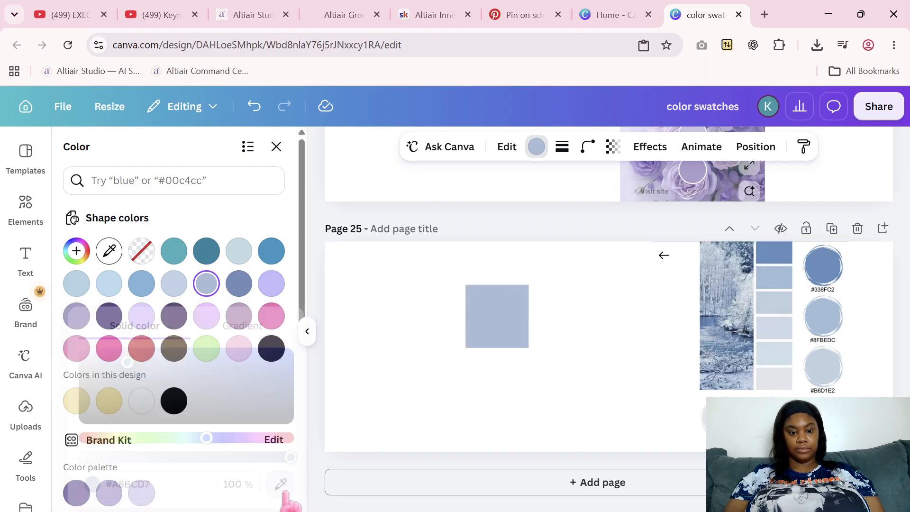
left_click(775, 303)
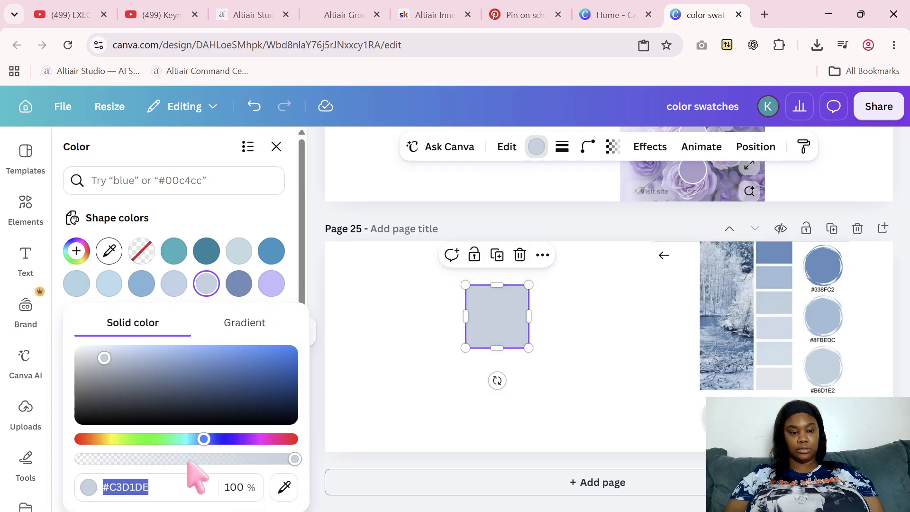
right_click(141, 493)
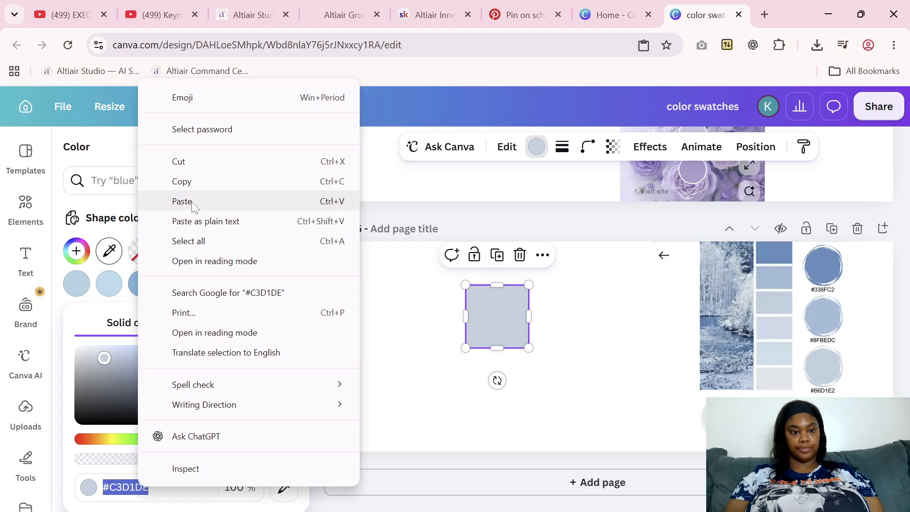
left_click(196, 186)
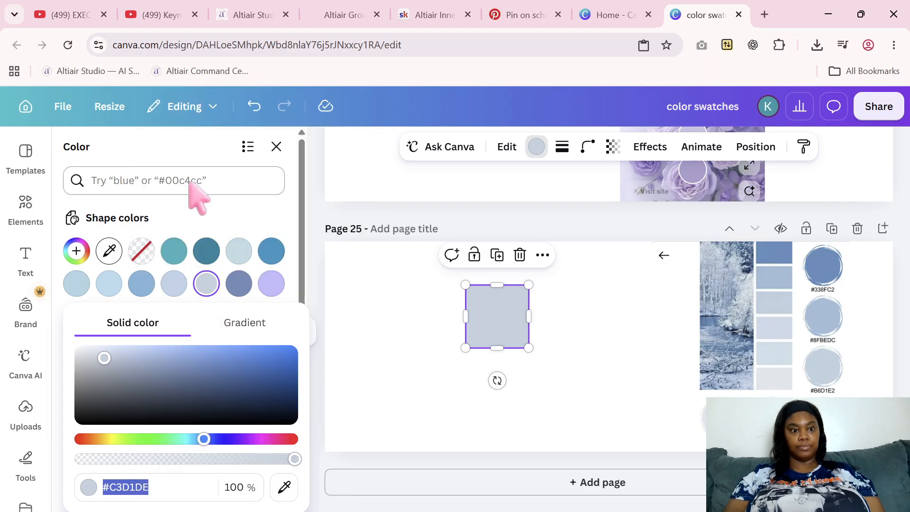
Switch to Altiair Cover Studio and append #c3d1de and a comma to the color palette
left_click(238, 19)
right_click(203, 304)
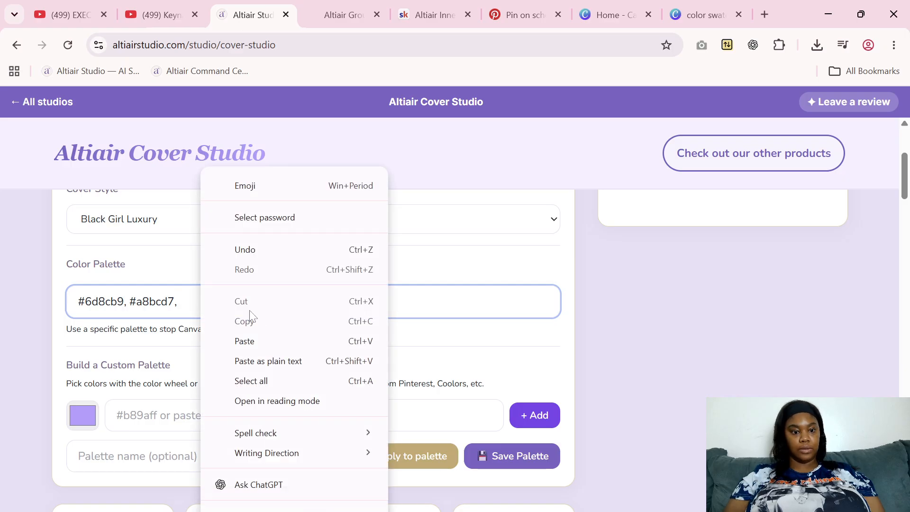
left_click(264, 344)
type(",")
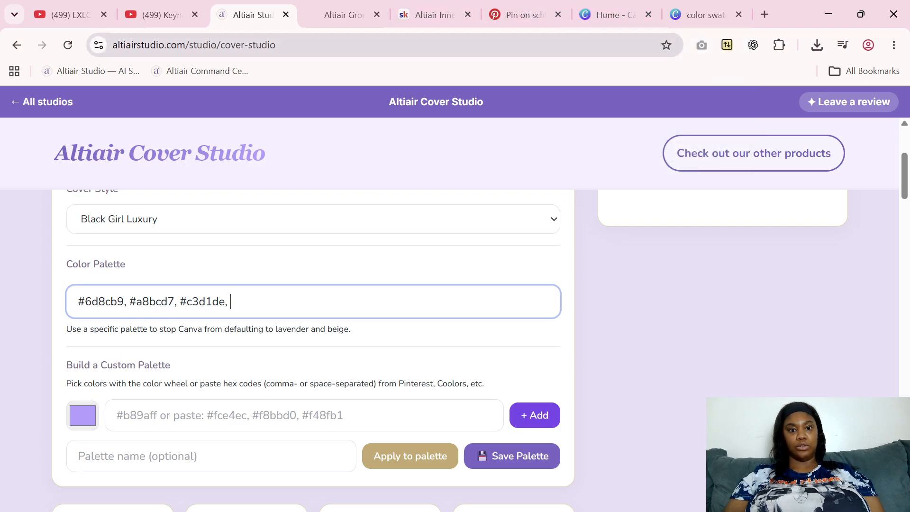
left_click(684, 21)
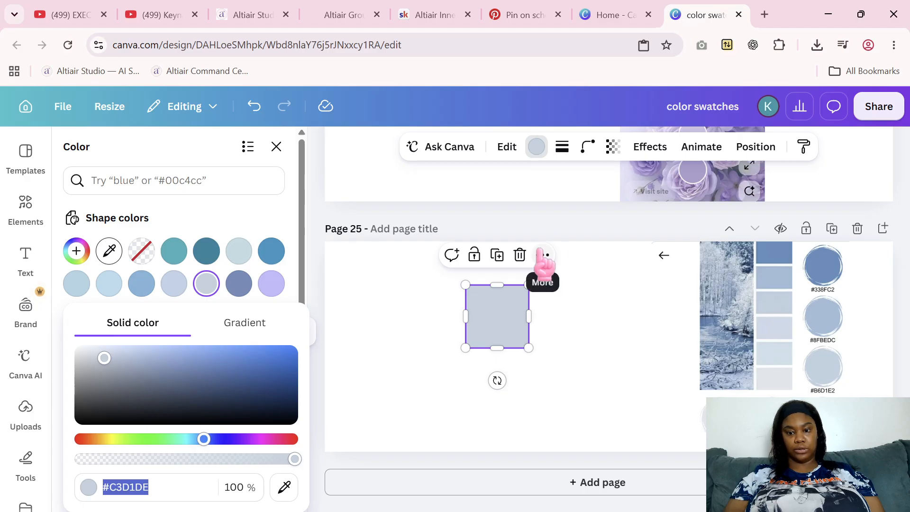
left_click(233, 5)
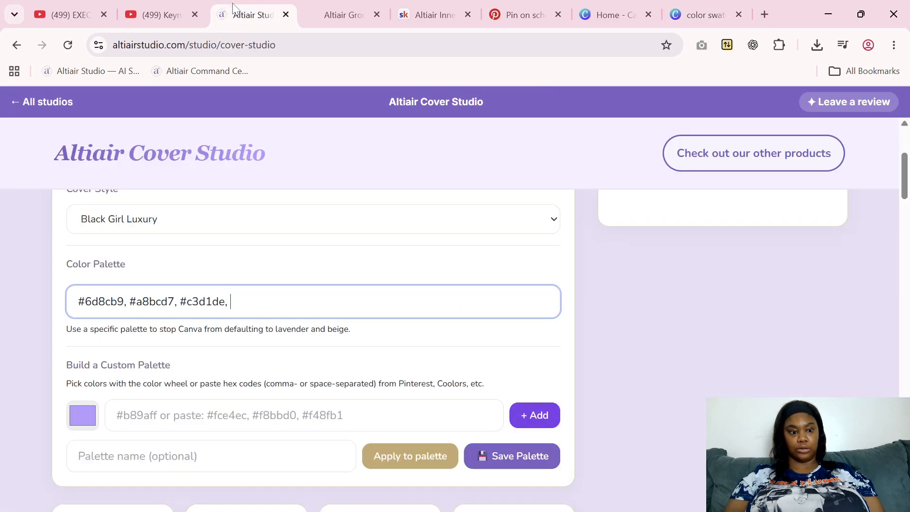
Return to Canva, recolor the square with the palette image's fourth strip color and copy its hex code, #D0D9E7
left_click(691, 8)
left_click(284, 486)
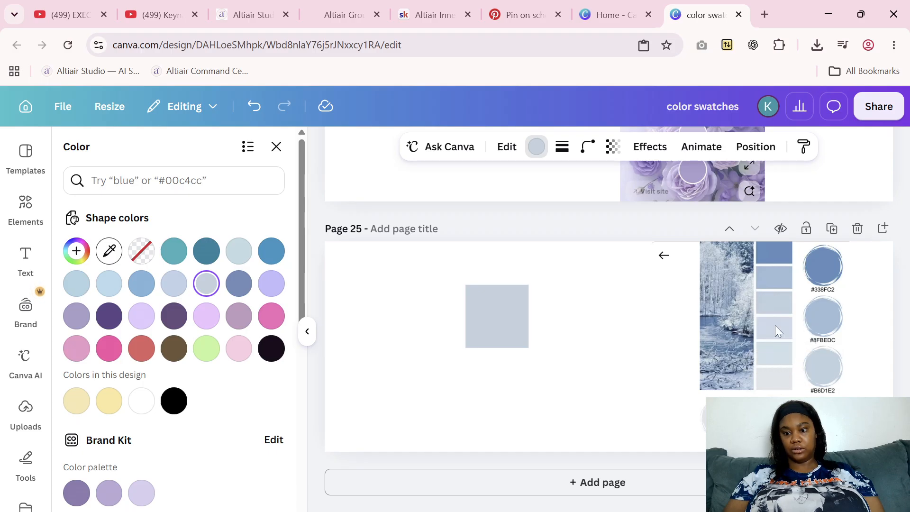
left_click(775, 327)
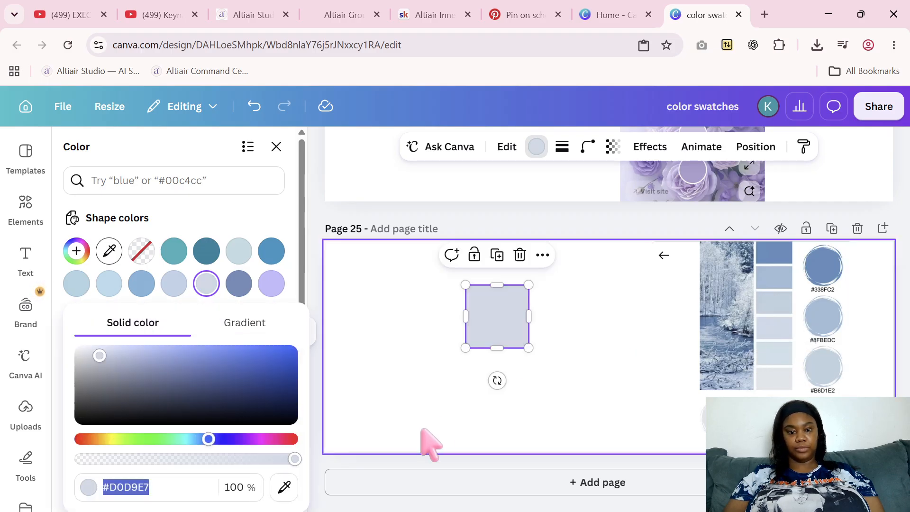
right_click(132, 487)
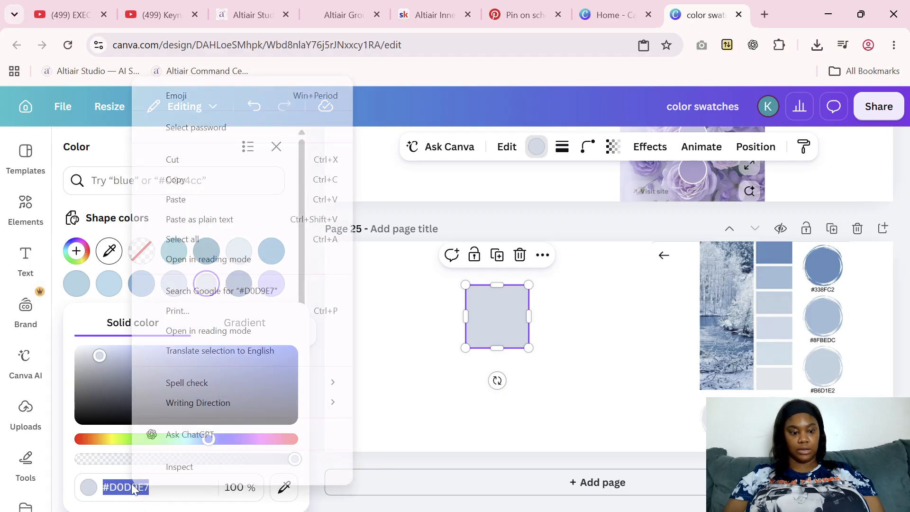
left_click(195, 184)
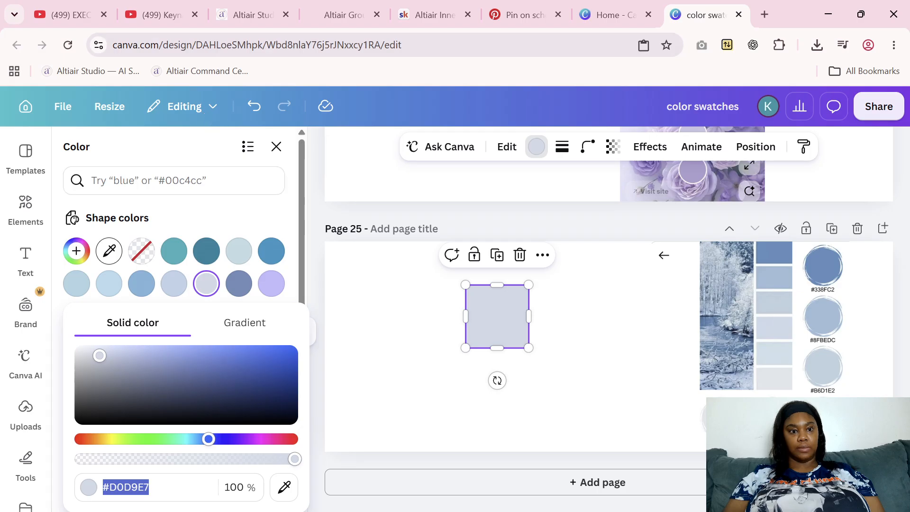
Switch to Altiair Cover Studio and append #d0d9e7, #d2dfe9 and #e2e6ea to the color palette, separated by commas
left_click(242, 15)
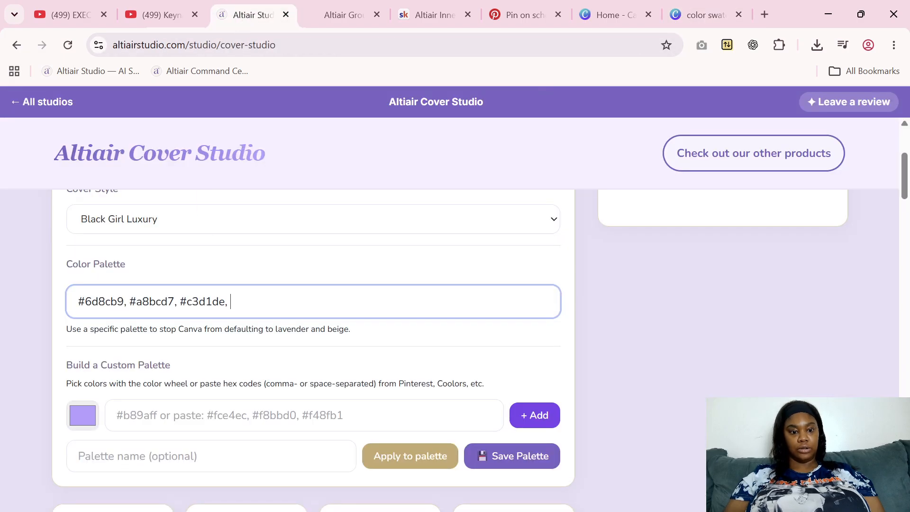
right_click(245, 302)
left_click(291, 339)
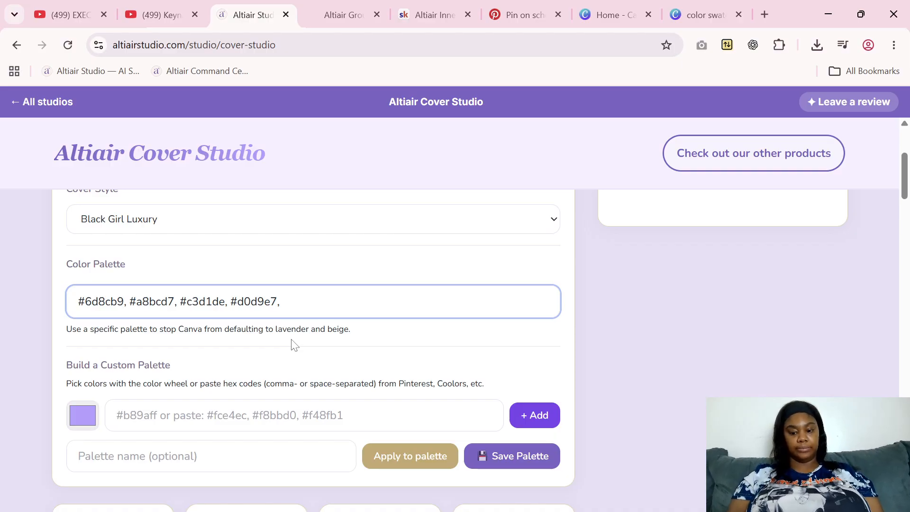
key("ctrl+v")
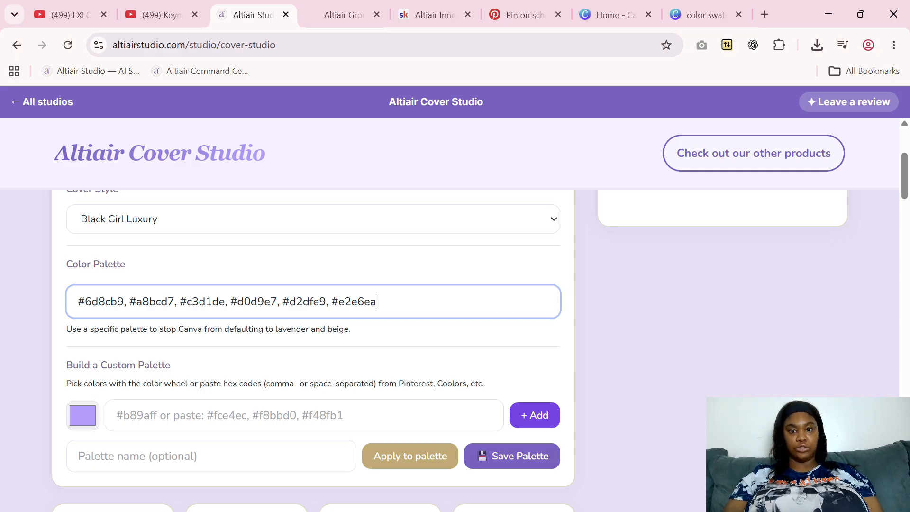
left_click(687, 7)
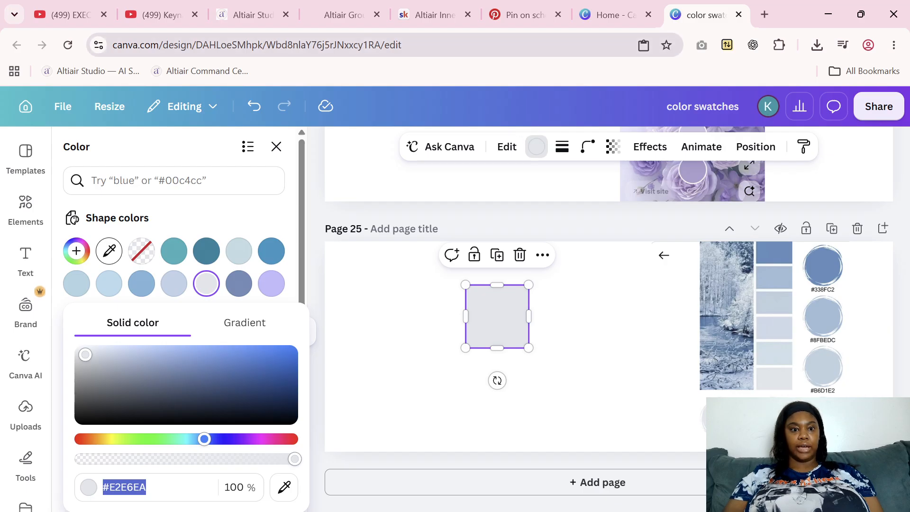
left_click(245, 15)
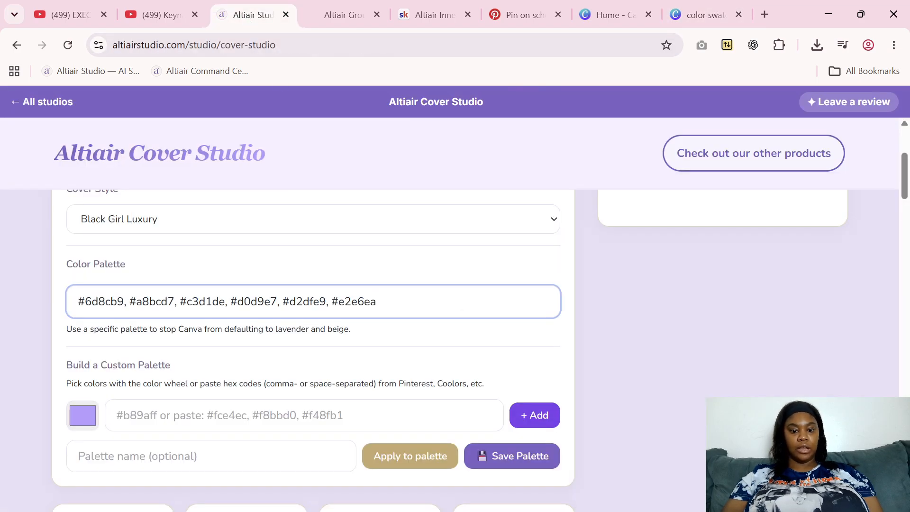
left_click(685, 316)
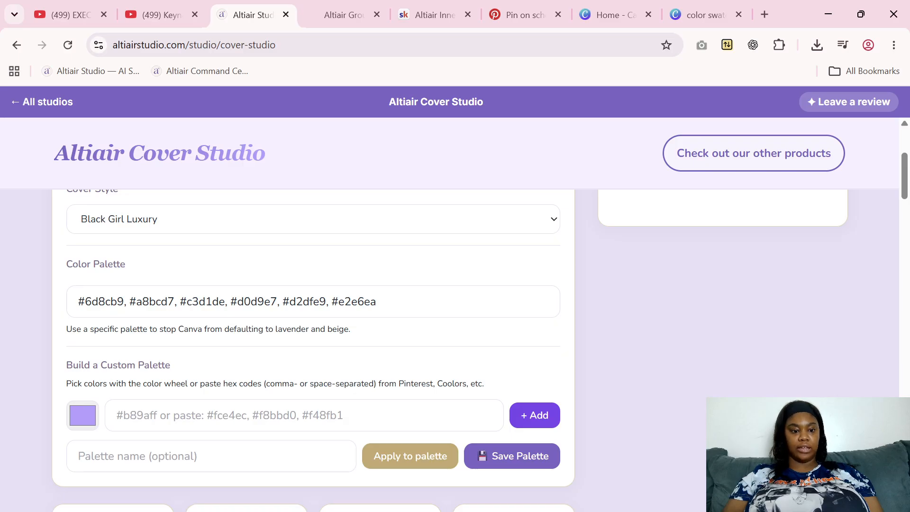
Copy all six hex codes from the color palette into the custom palette builder's hex code field
left_click_drag(379, 301, 53, 315)
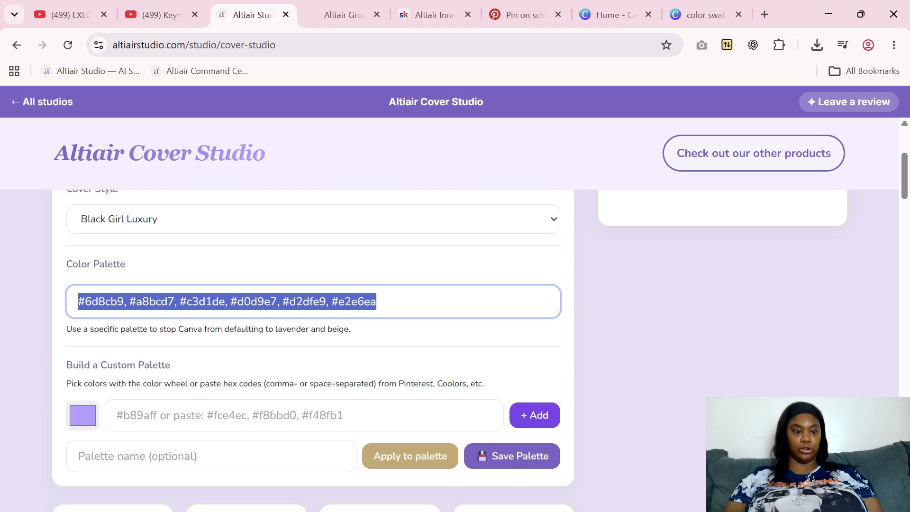
right_click(137, 301)
left_click(197, 236)
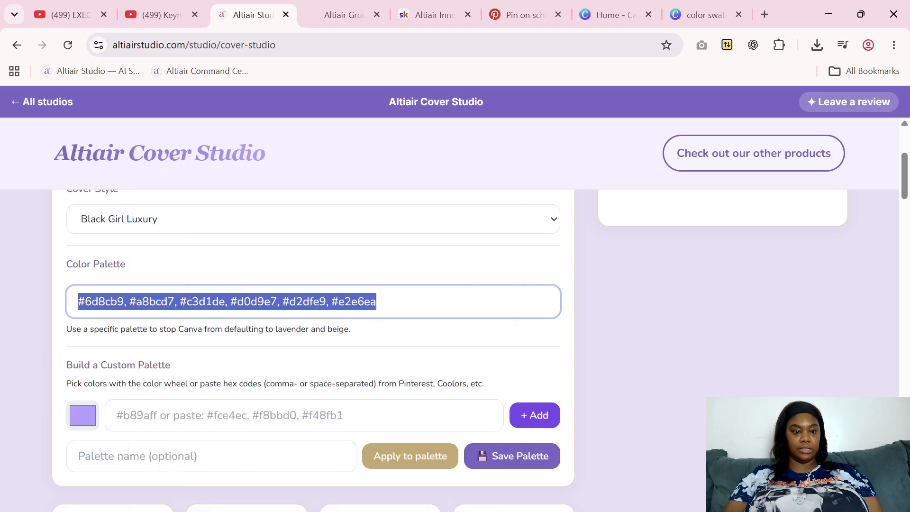
left_click(171, 415)
right_click(172, 416)
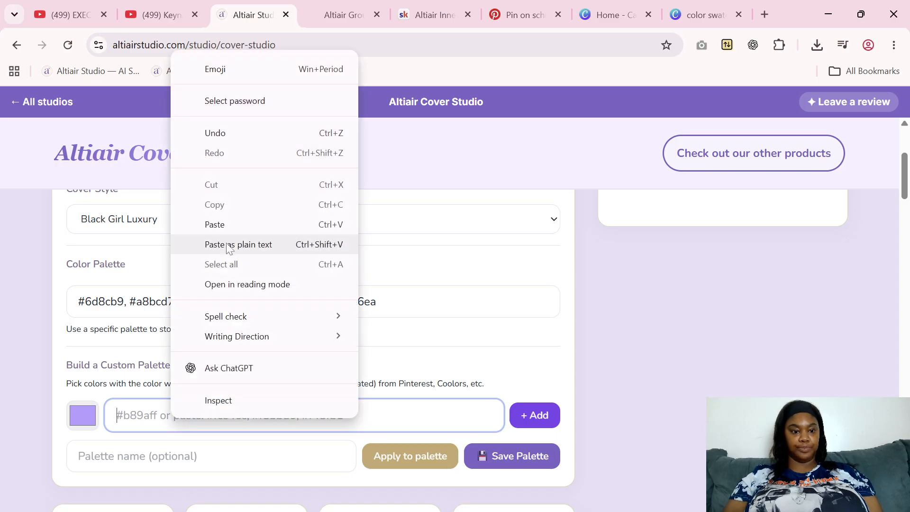
left_click(232, 225)
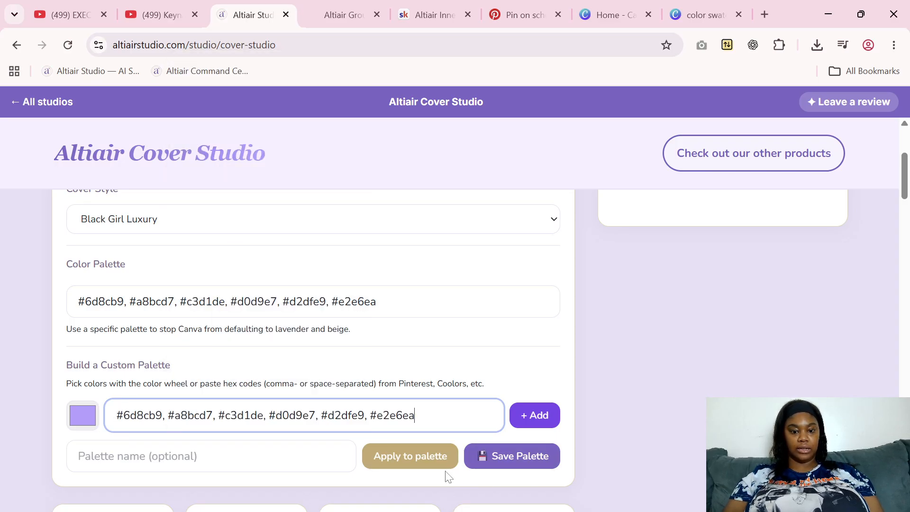
Add the pasted hex codes as colors of the custom palette and save it without a name
left_click(421, 463)
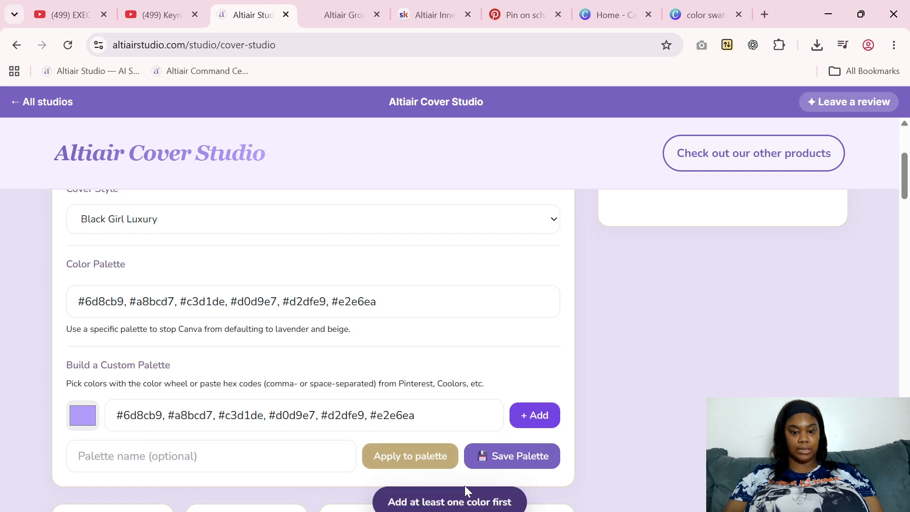
left_click(487, 457)
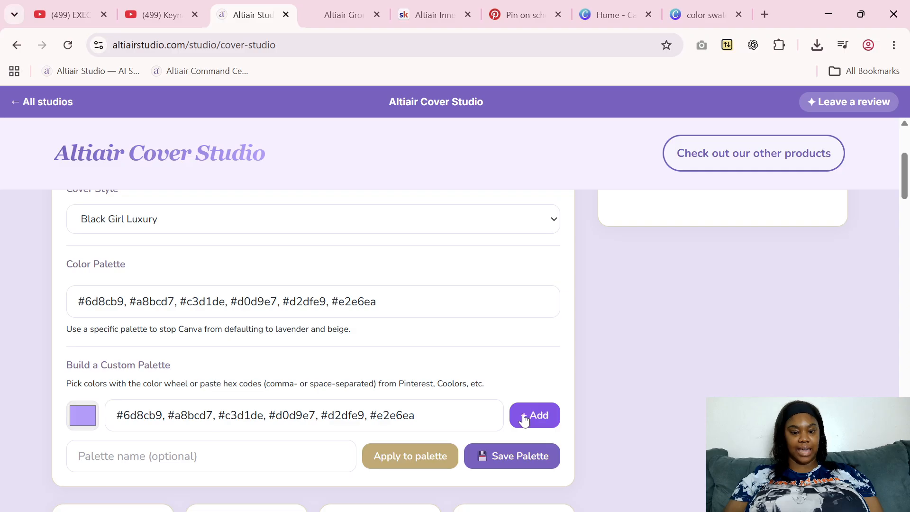
left_click(524, 419)
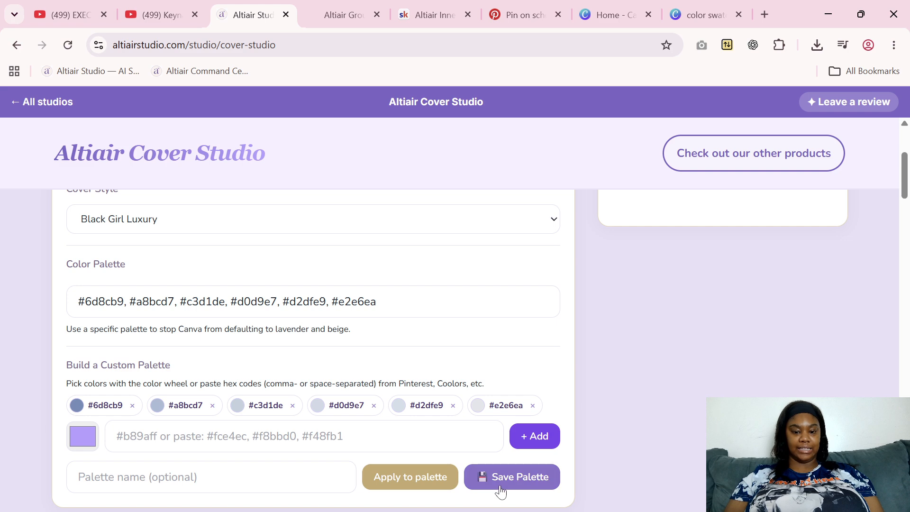
left_click(484, 478)
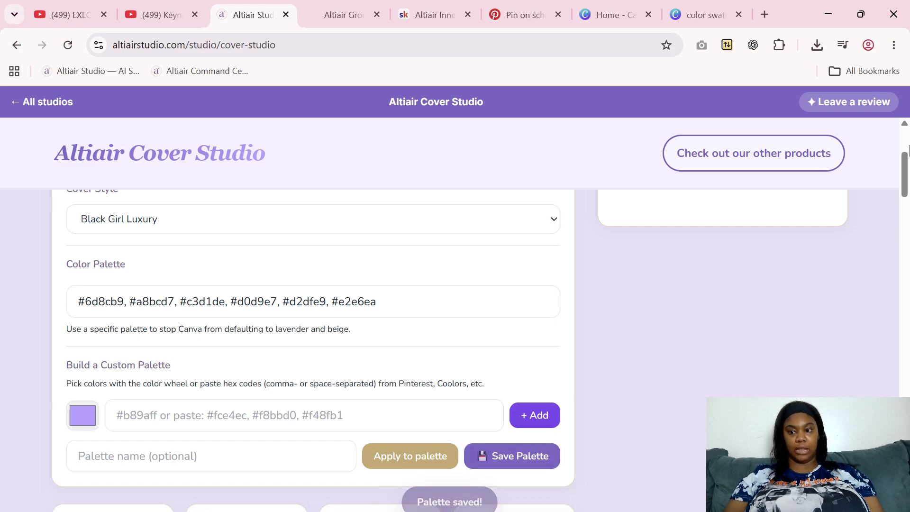
left_click_drag(905, 180, 906, 448)
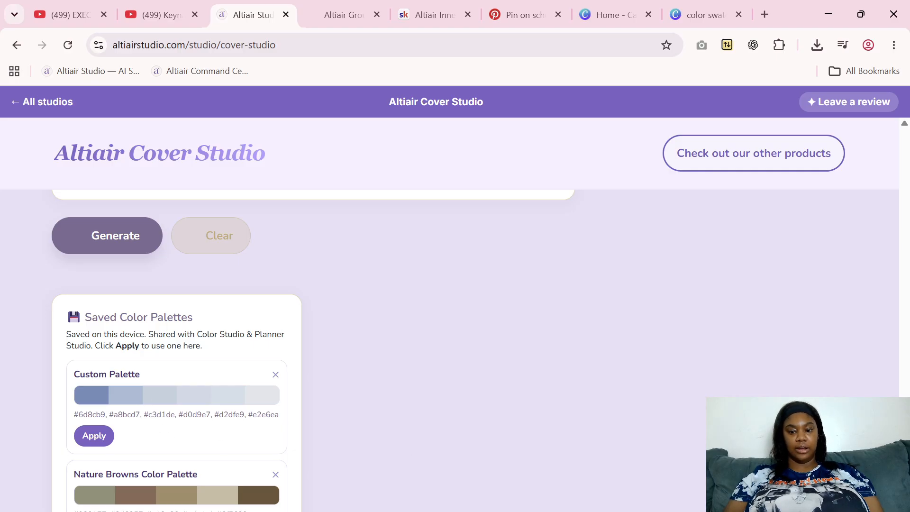
Keep Woman as the person on the cover and set the ethnicity to Mixed Race
left_click_drag(904, 473, 909, 209)
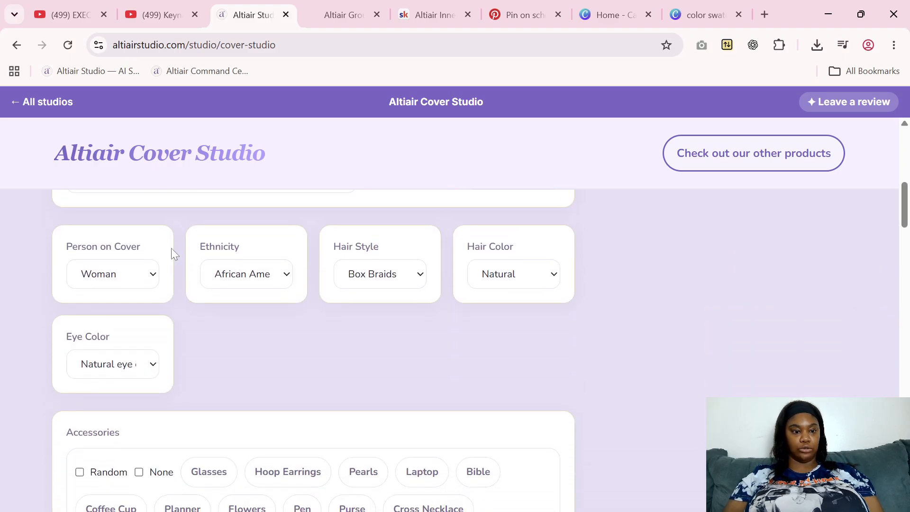
left_click(146, 279)
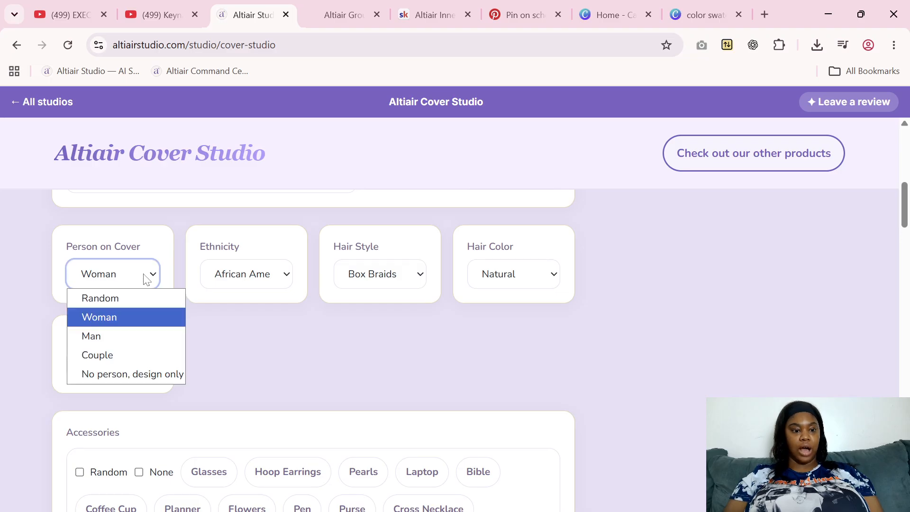
left_click(146, 279)
left_click(245, 271)
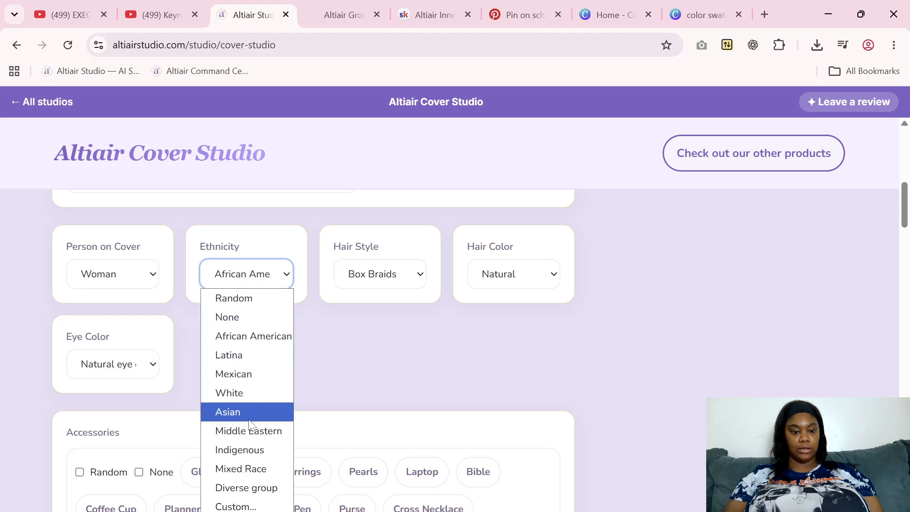
left_click(249, 467)
Set the cover woman's hair style to Loose Deep Wave Wig from the wig styles
left_click(401, 276)
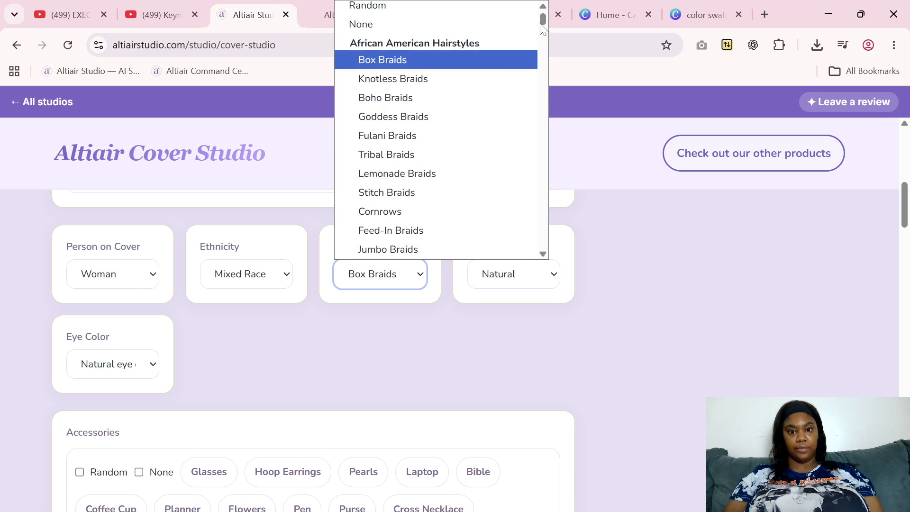
left_click_drag(548, 19, 547, 51)
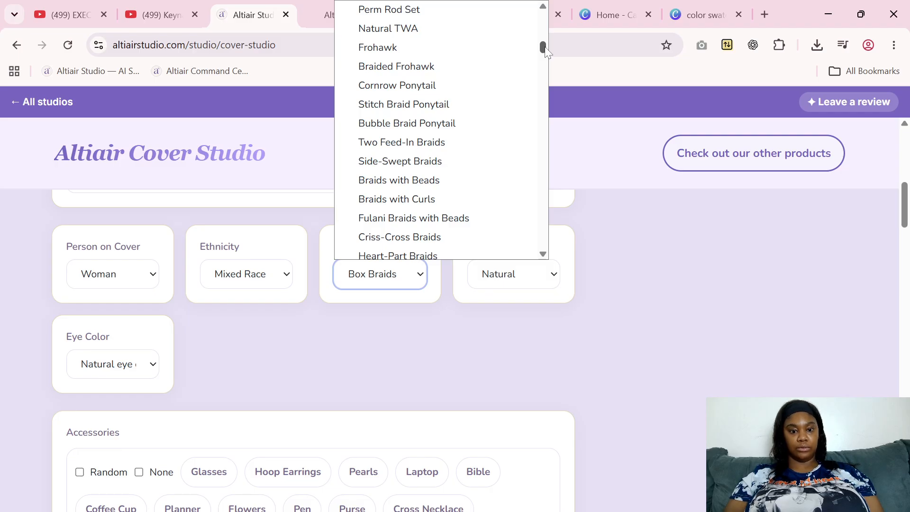
left_click_drag(547, 52, 547, 53)
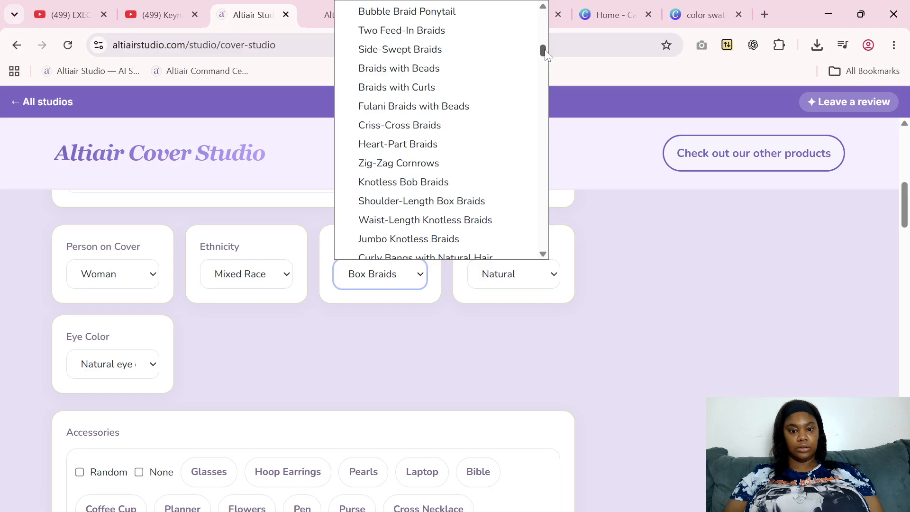
left_click_drag(545, 51, 536, 209)
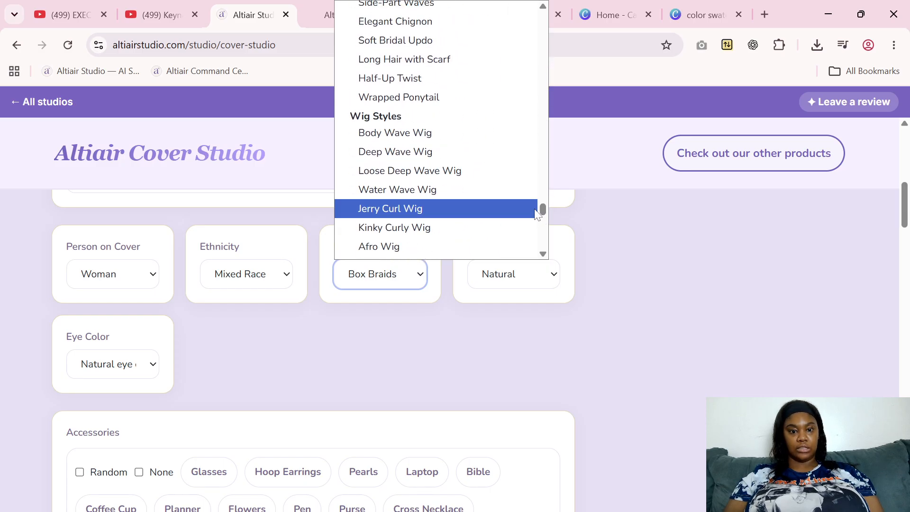
left_click(470, 179)
Set the cover woman's hair color to Burgundy
left_click(494, 279)
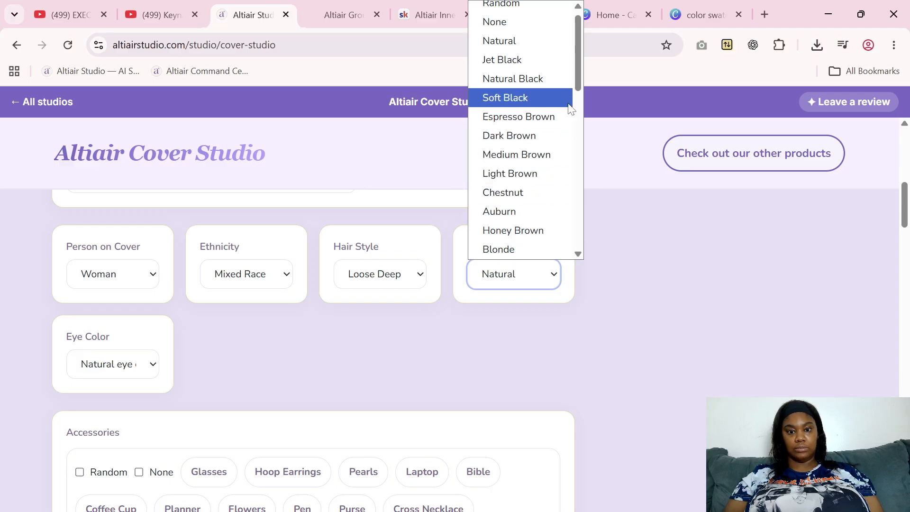
left_click_drag(578, 77, 581, 150)
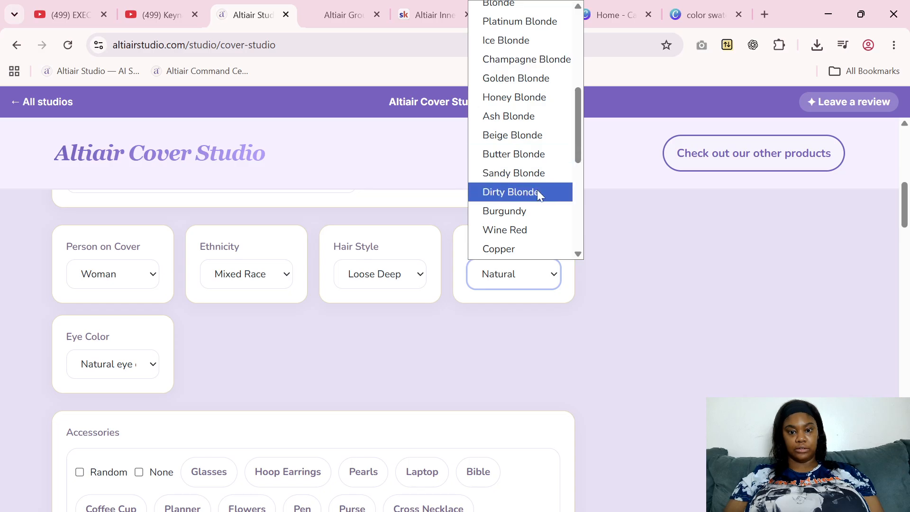
left_click(526, 212)
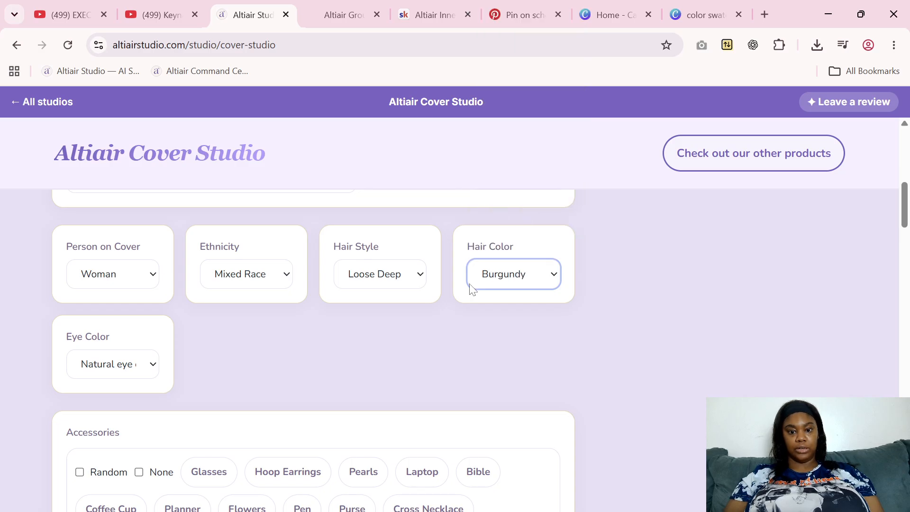
Set the cover woman's hair color to Wine Red and her eye color to Hazel eyes
left_click(503, 276)
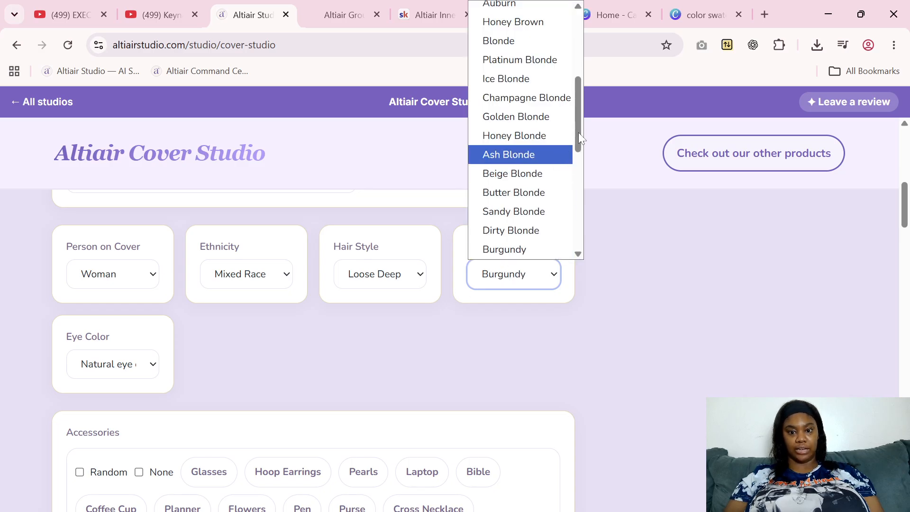
left_click_drag(577, 137, 578, 155)
left_click(521, 213)
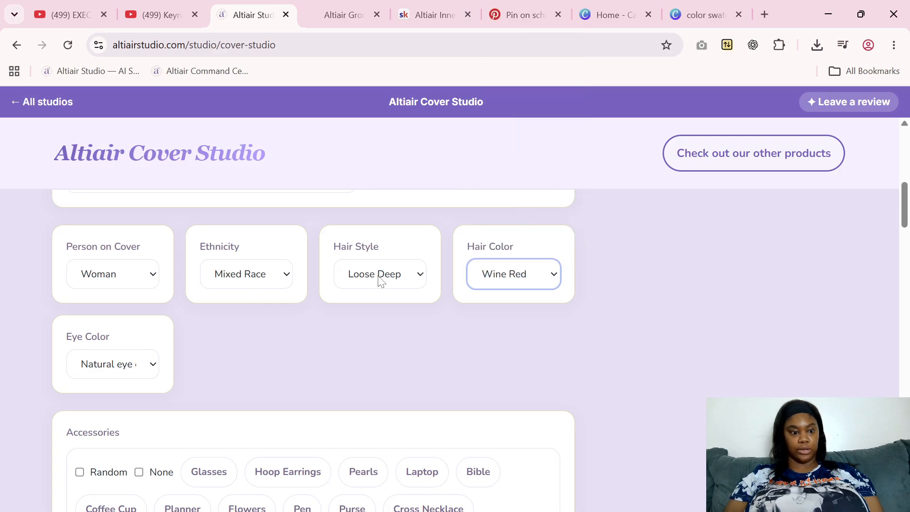
left_click(144, 372)
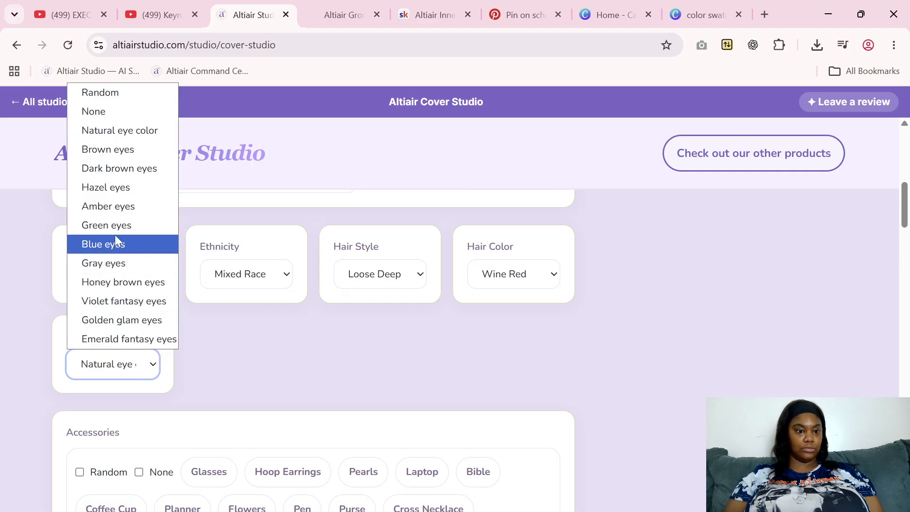
left_click(122, 188)
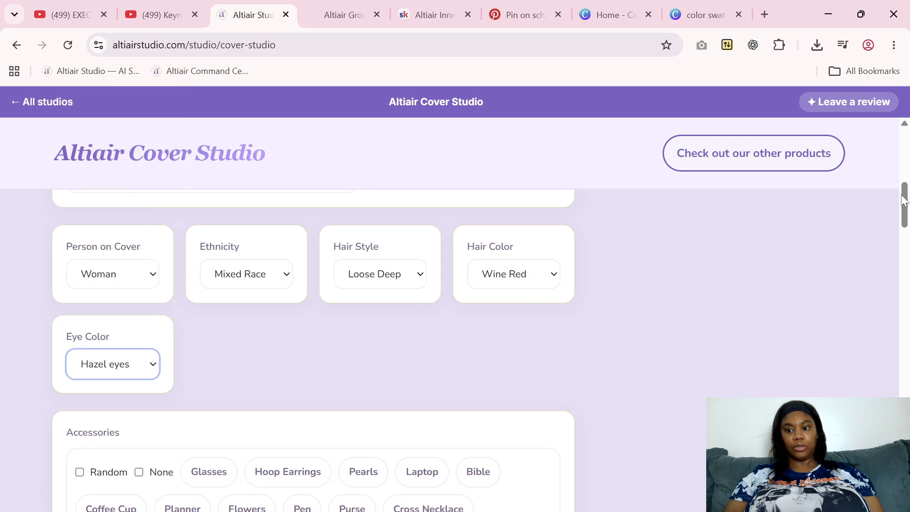
Add Diamond Stud Earrings to the cover woman's accessories
left_click_drag(904, 200, 907, 231)
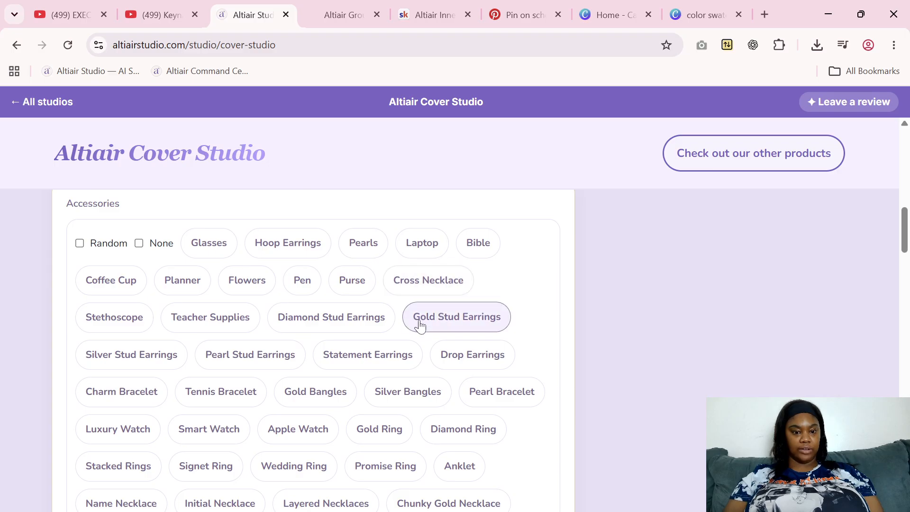
left_click(332, 320)
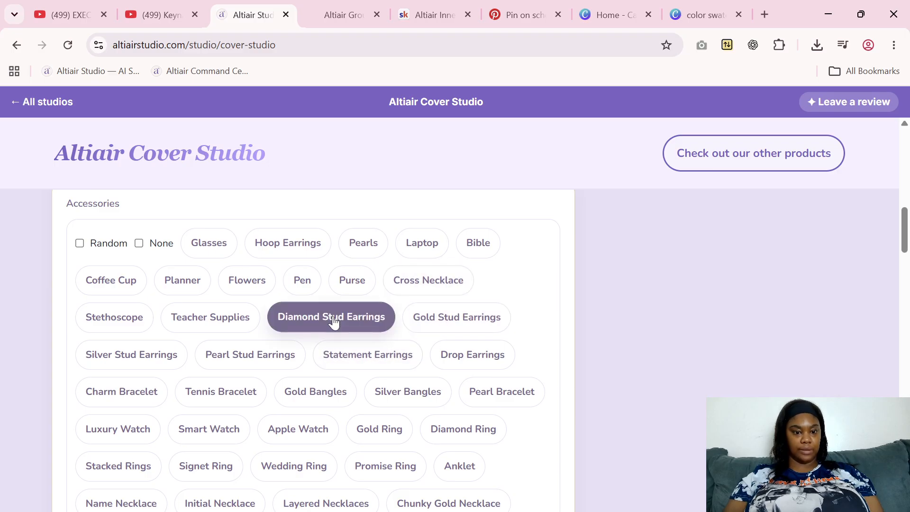
Add a Tennis Bracelet to the cover woman's accessories and set her nail style to Square Nails
left_click(253, 395)
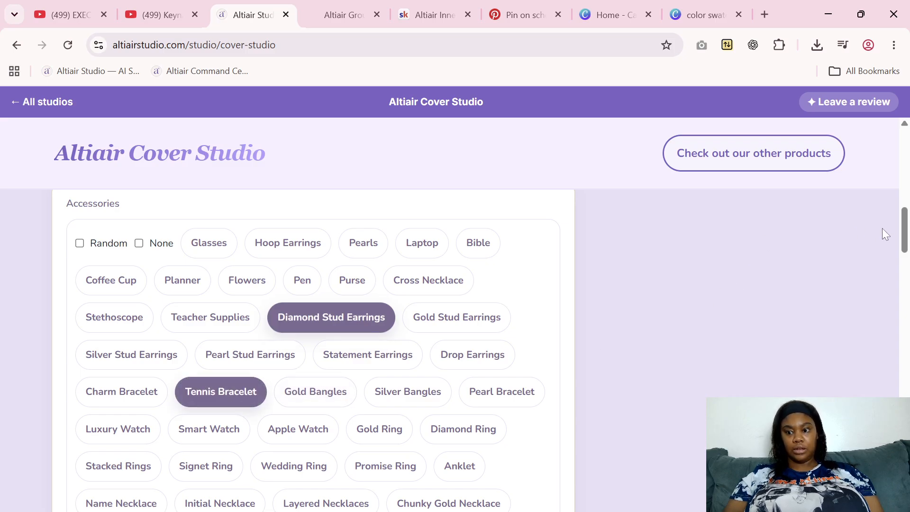
left_click_drag(905, 245, 904, 334)
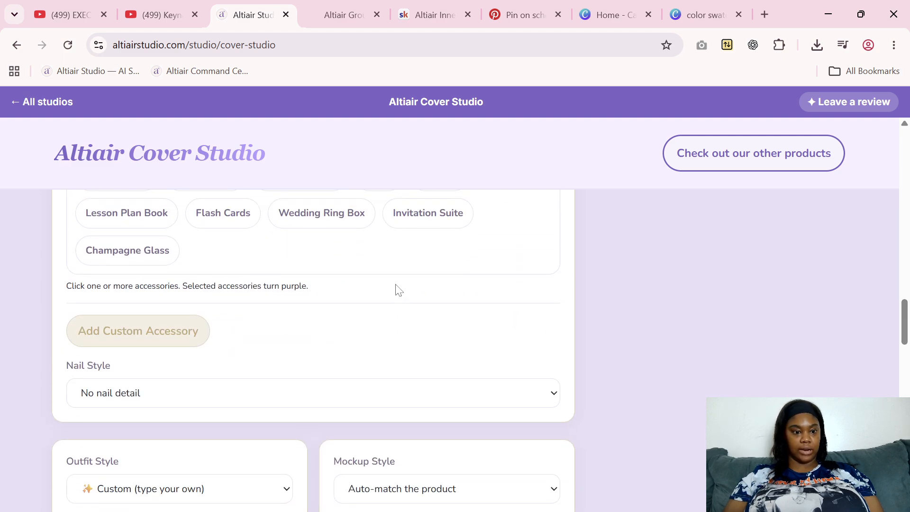
left_click(166, 340)
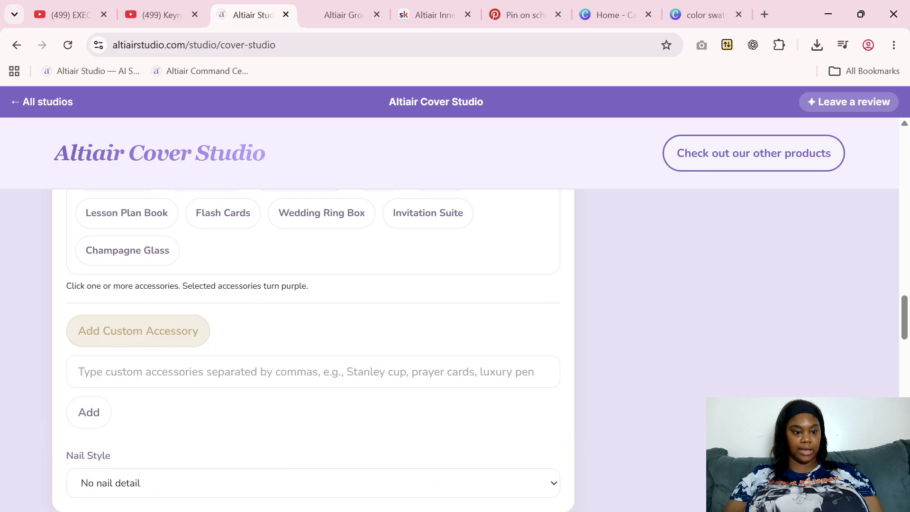
left_click(140, 342)
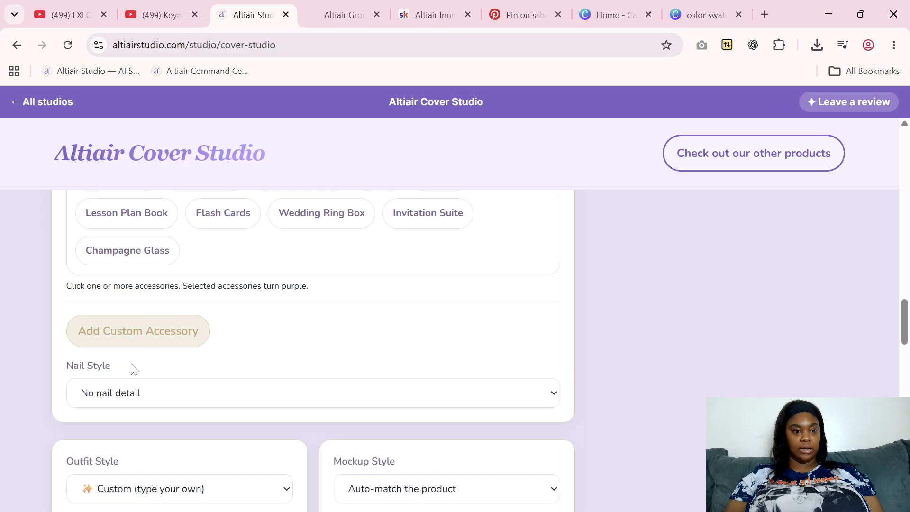
left_click(128, 394)
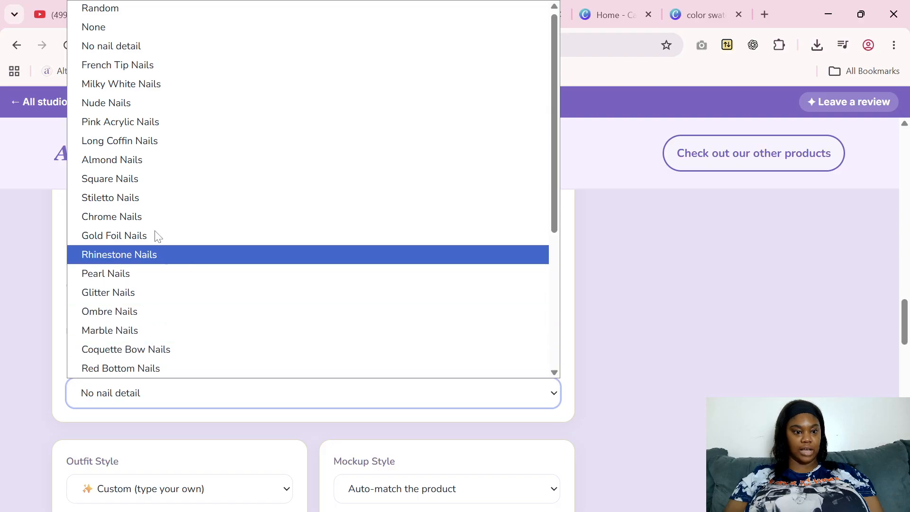
left_click(139, 184)
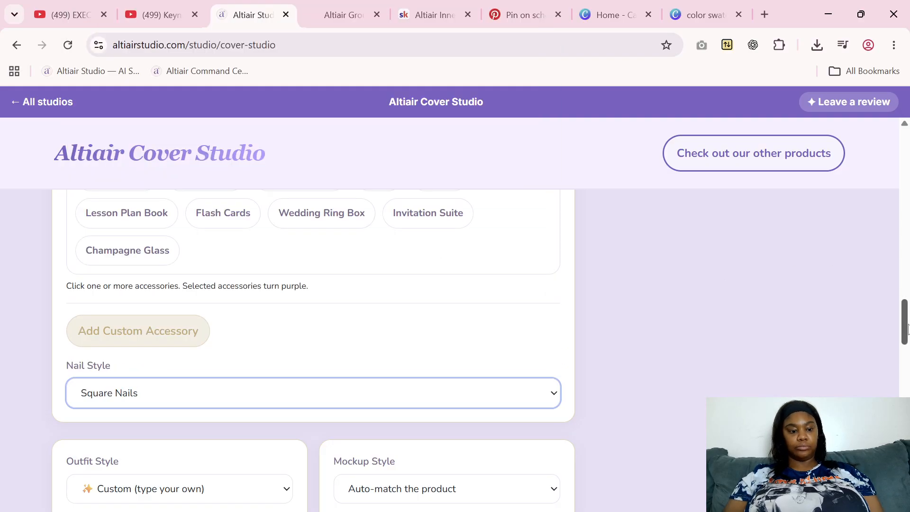
Set the cover woman's outfit style to Streetwear
left_click_drag(906, 327, 906, 352)
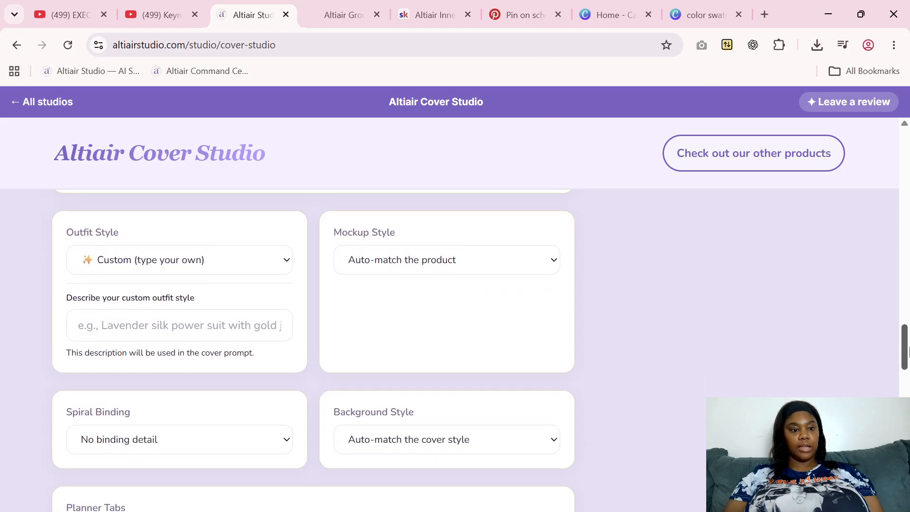
left_click(262, 262)
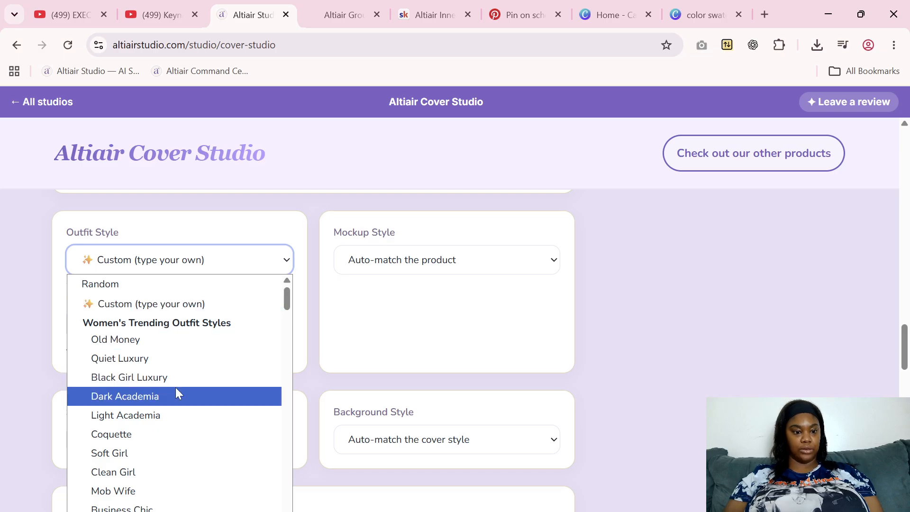
left_click_drag(287, 301, 287, 331)
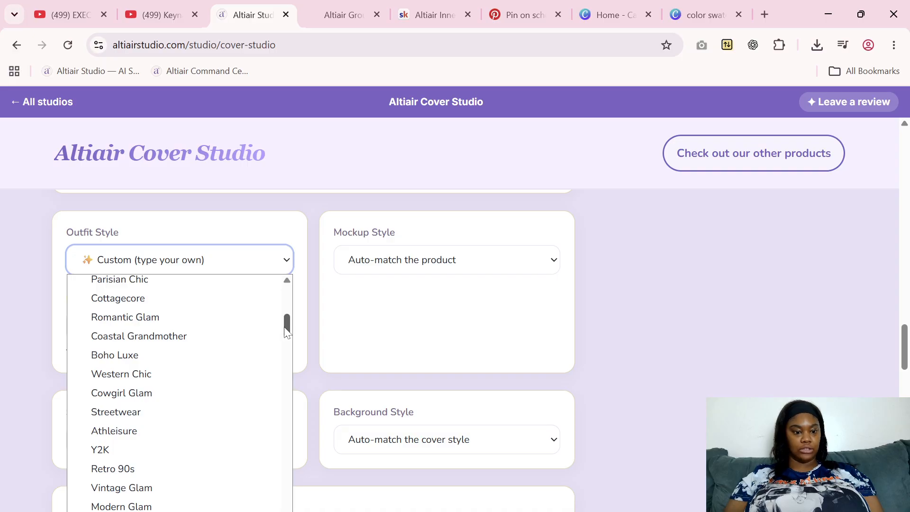
left_click(130, 414)
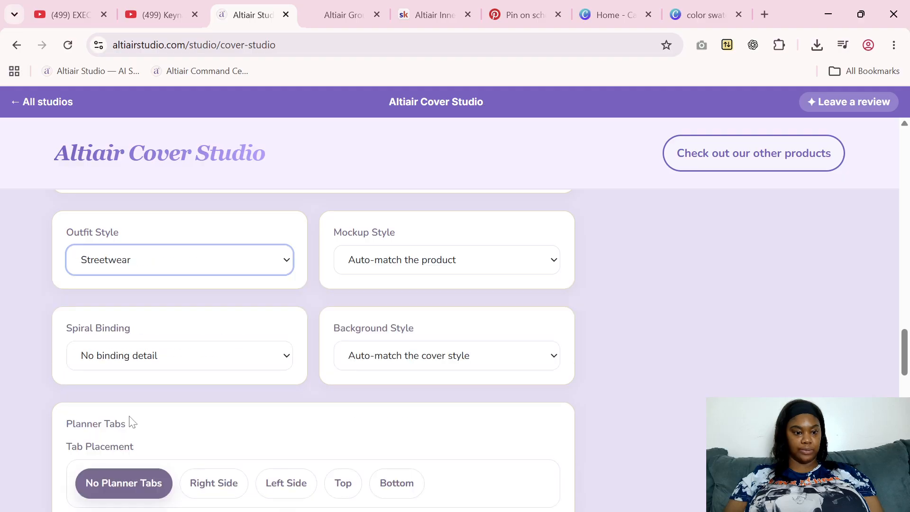
Set the cover's mockup style to iPad Flat Lay
left_click(419, 265)
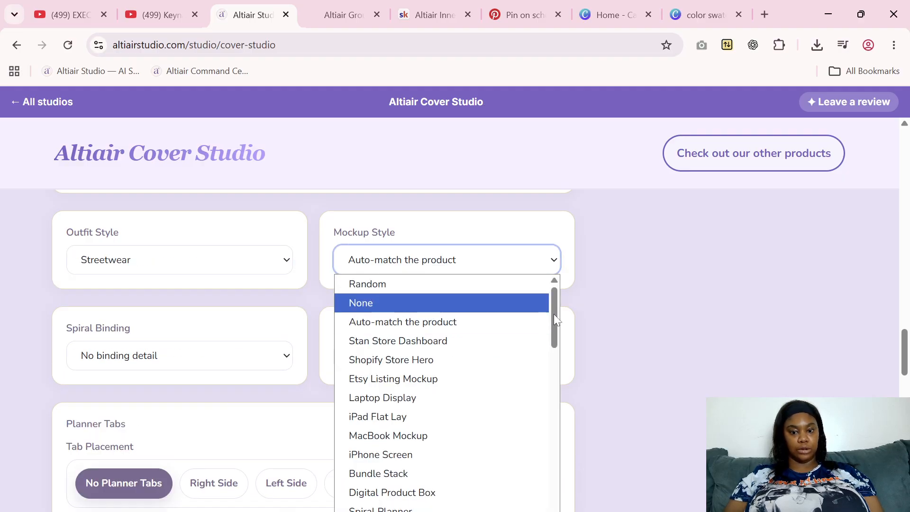
left_click_drag(554, 314, 558, 335)
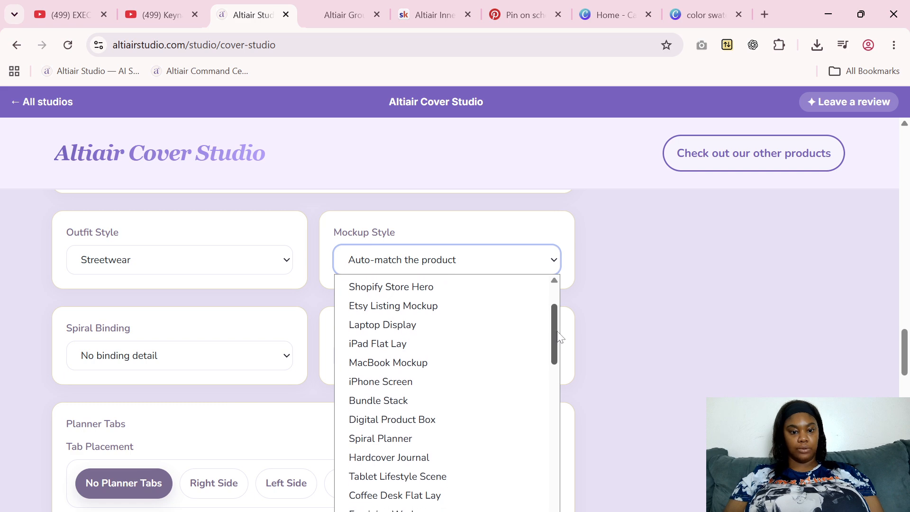
left_click(459, 343)
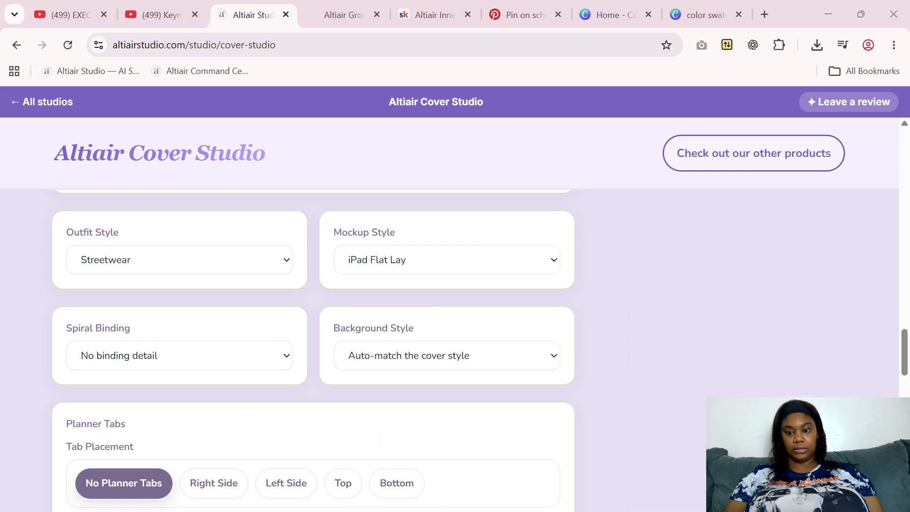
Set the planner's spiral binding to the luxury Crystal Rhinestone Coil
left_click(101, 360)
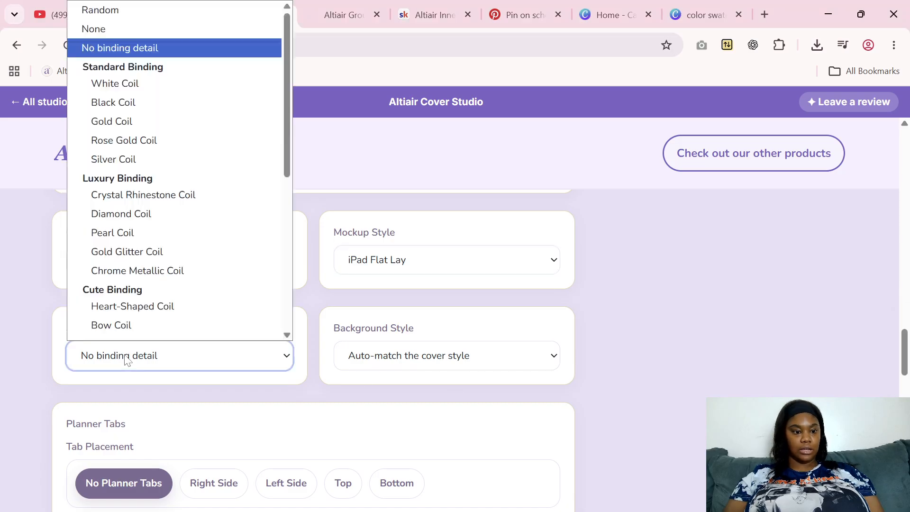
scroll(138, 317, "down", 1)
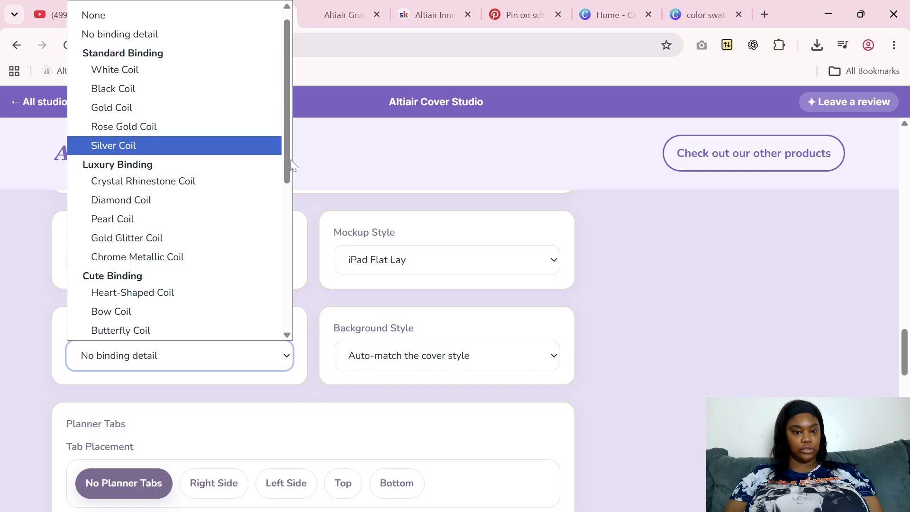
scroll(291, 159, "down", 1)
left_click(215, 166)
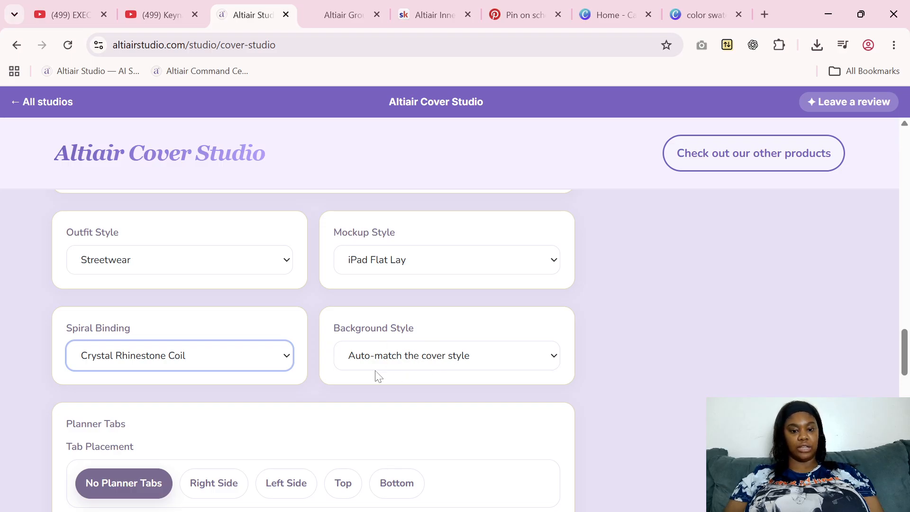
left_click(430, 362)
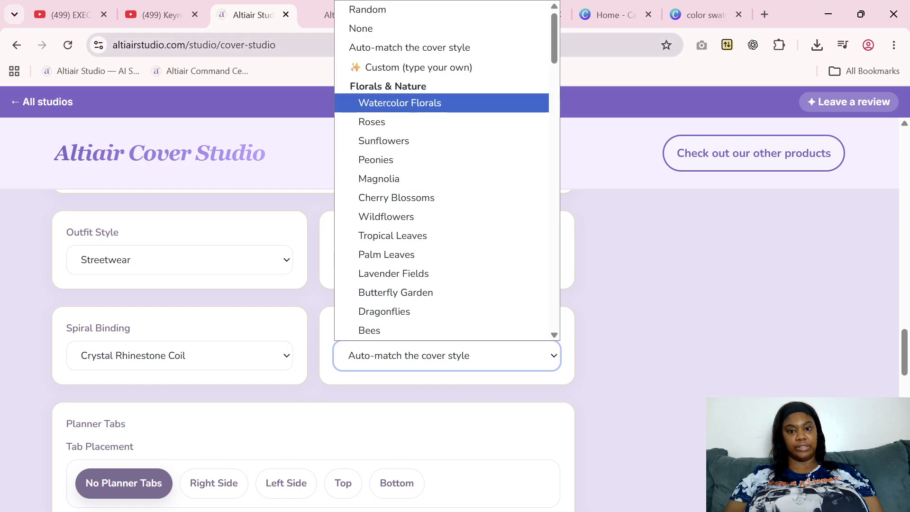
left_click_drag(554, 46, 545, 331)
left_click(601, 393)
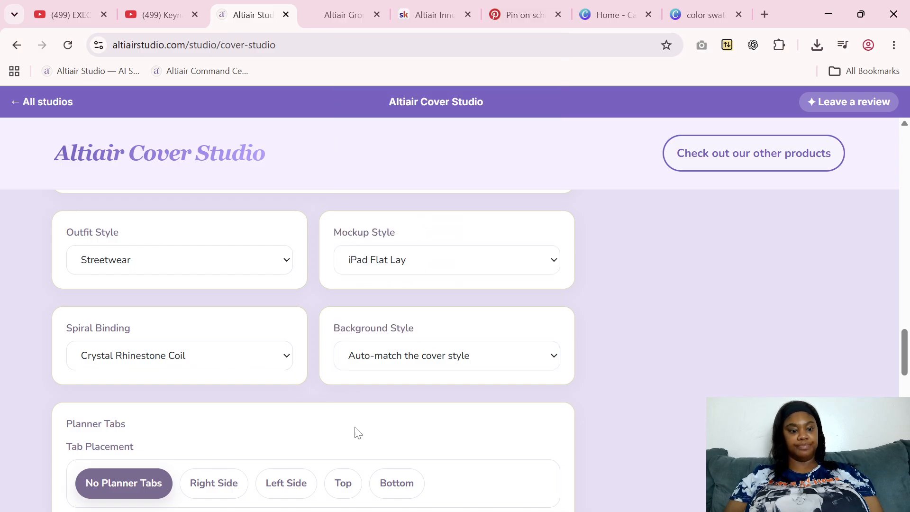
Set the planner tab placement to Right Side and include the standard labels Monthly, Weekly, Daily, Goals and Notes
left_click_drag(906, 364, 906, 388)
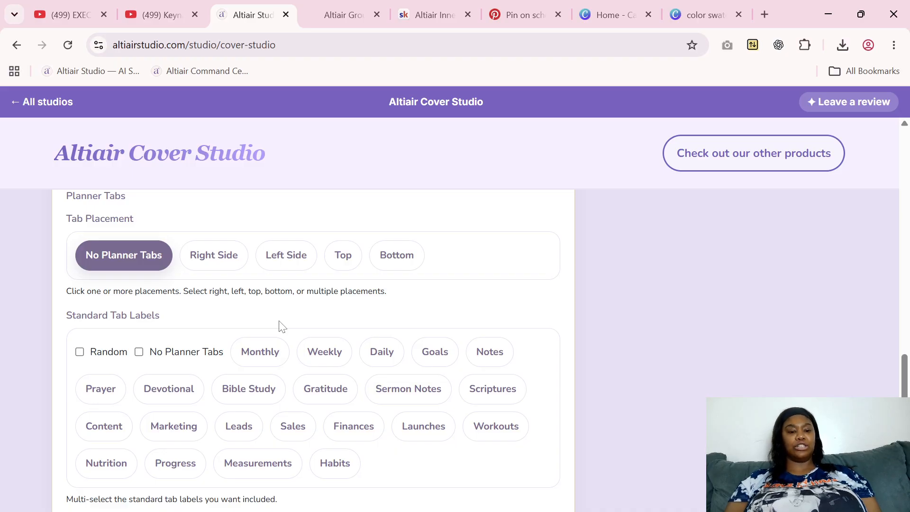
left_click(220, 267)
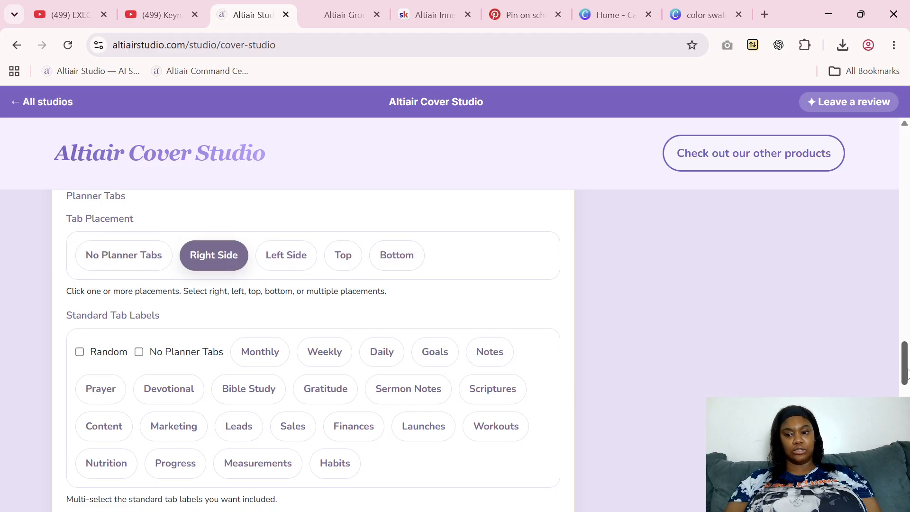
left_click_drag(905, 366, 906, 377)
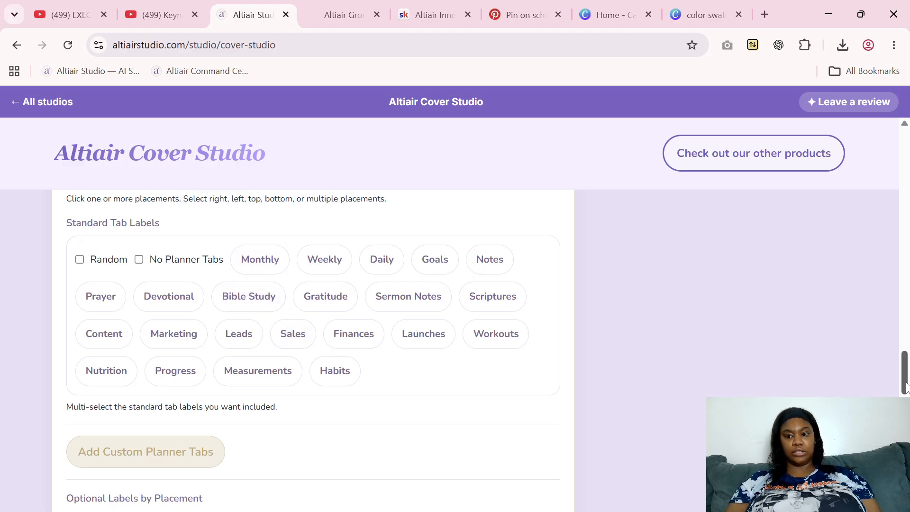
scroll(905, 384, "down", 5)
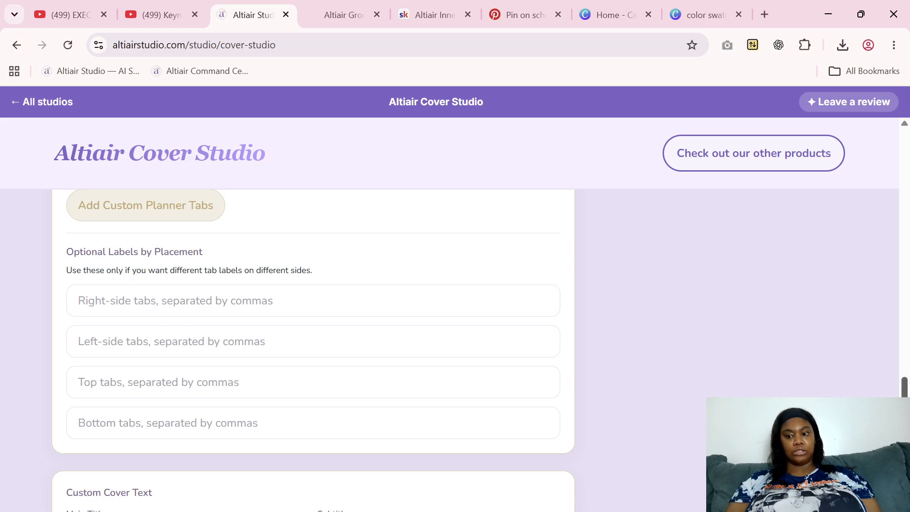
scroll(520, 351, "up", 6)
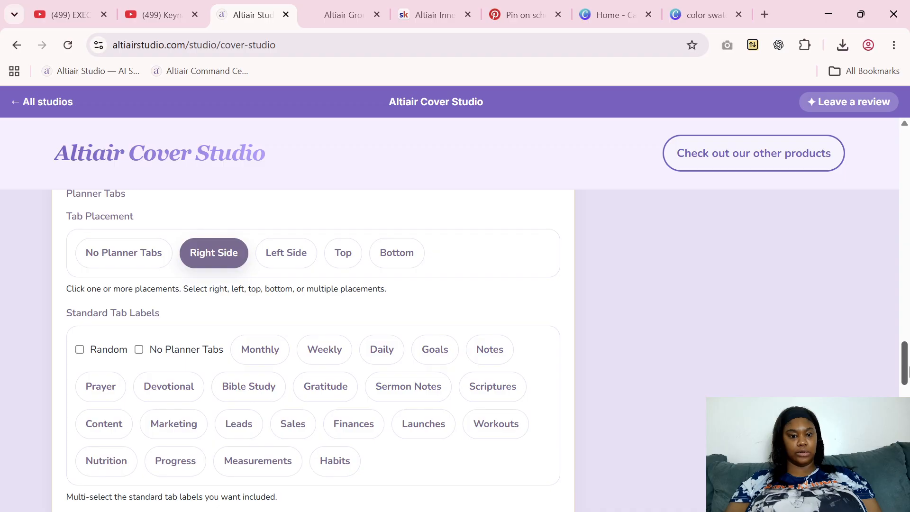
left_click(263, 356)
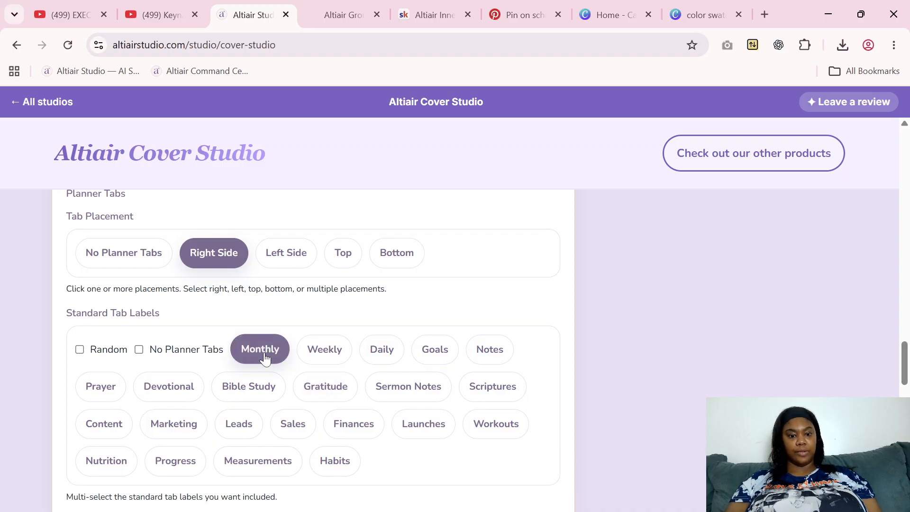
left_click(333, 360)
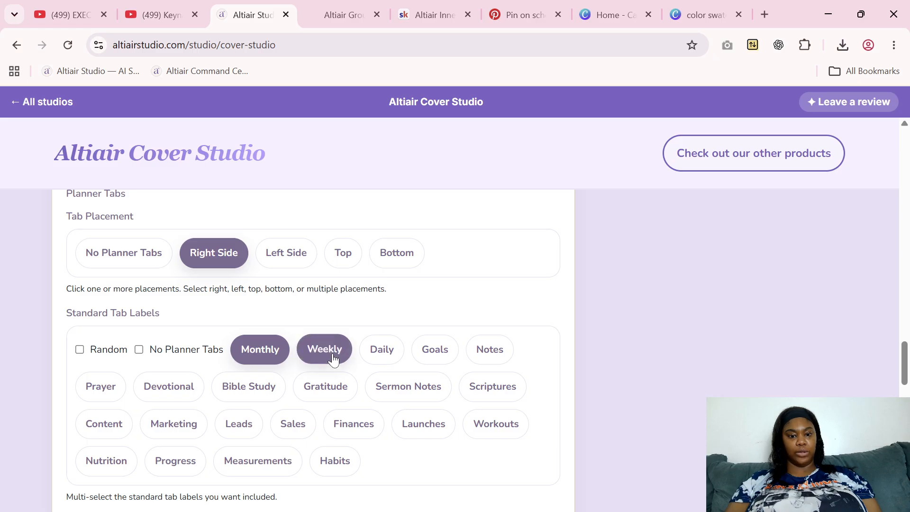
left_click(379, 359)
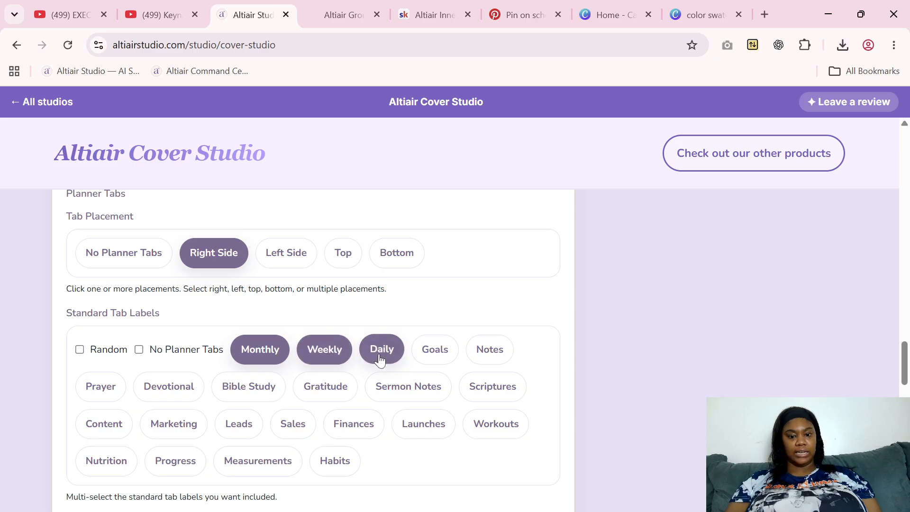
left_click(448, 358)
left_click(492, 356)
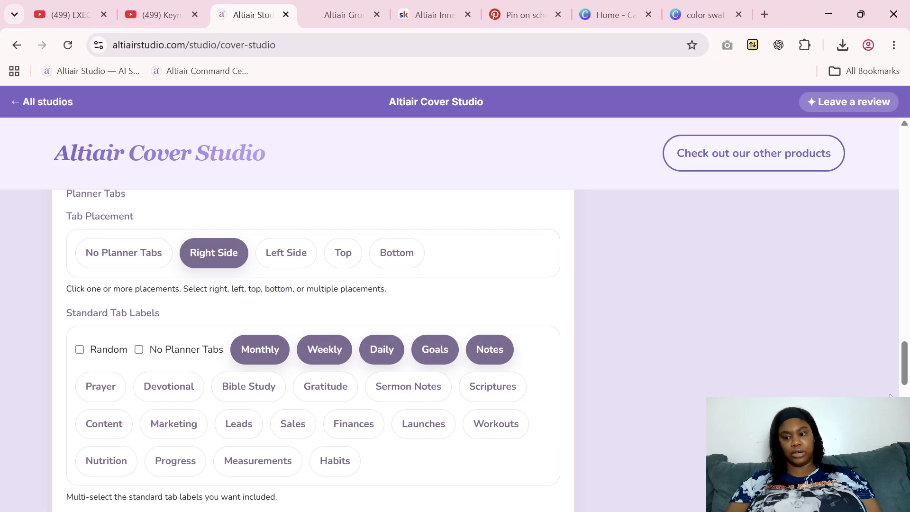
Enter "2026 Digital Planner" as the main title of the custom cover text
left_click_drag(905, 374, 906, 400)
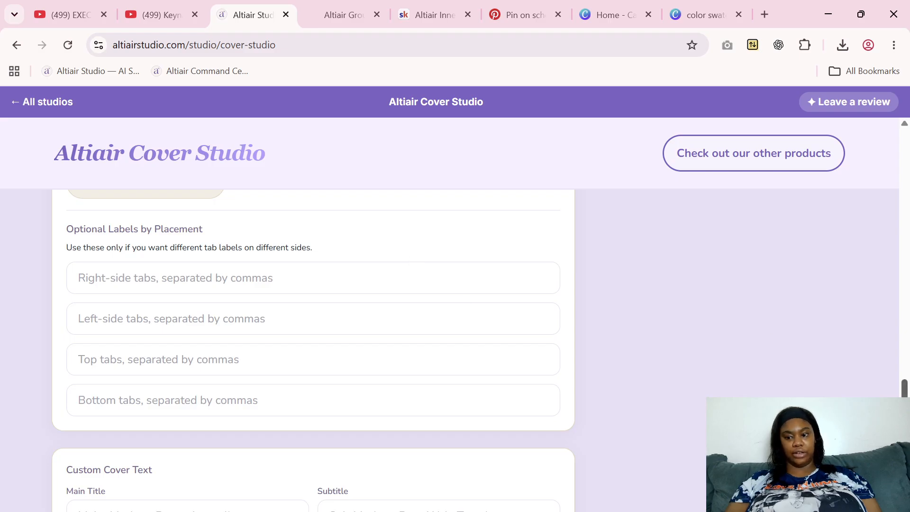
scroll(313, 351, "down", 5)
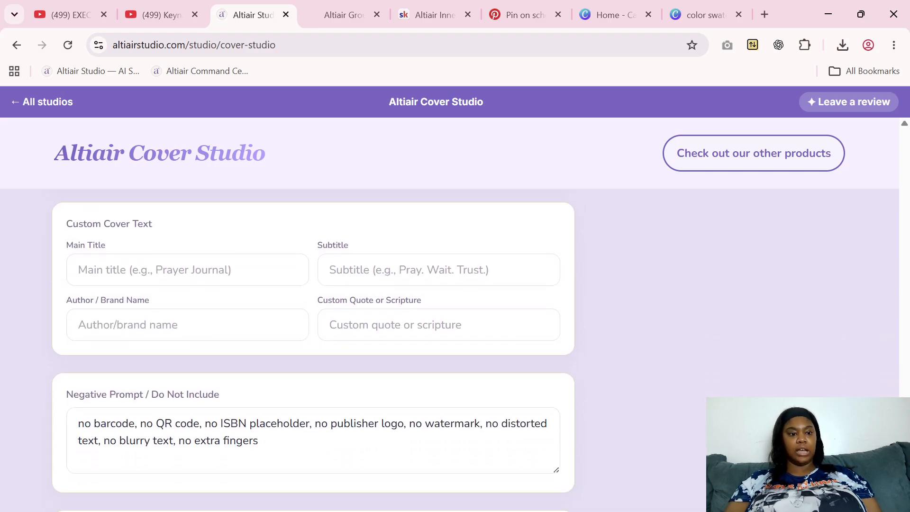
left_click(180, 270)
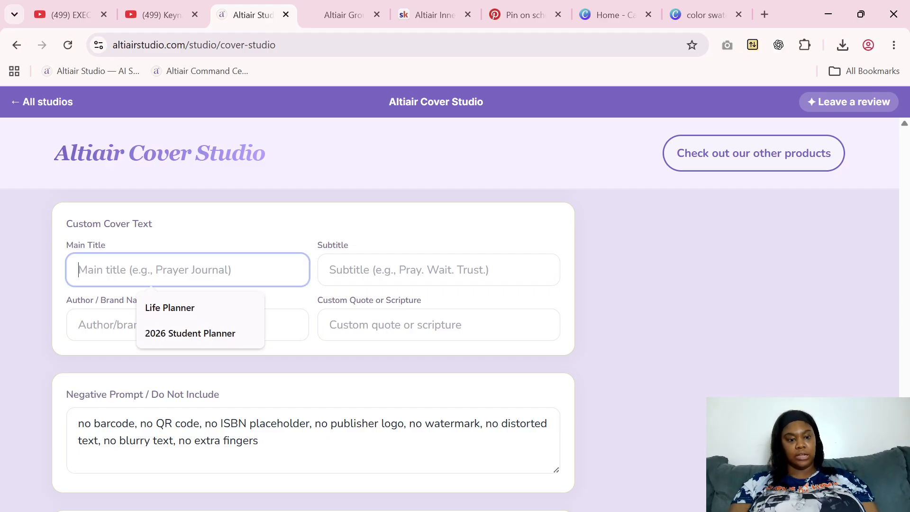
type("@0")
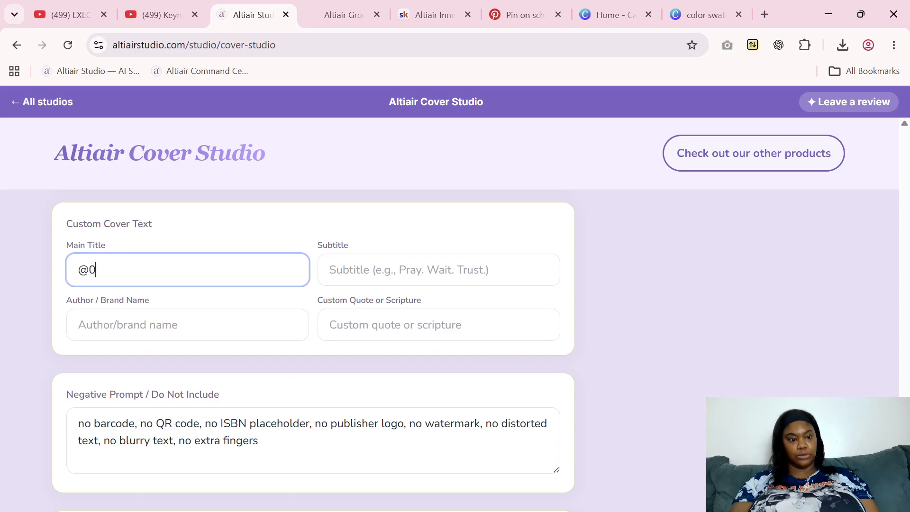
key("BackSpace")
key("BackSpace")
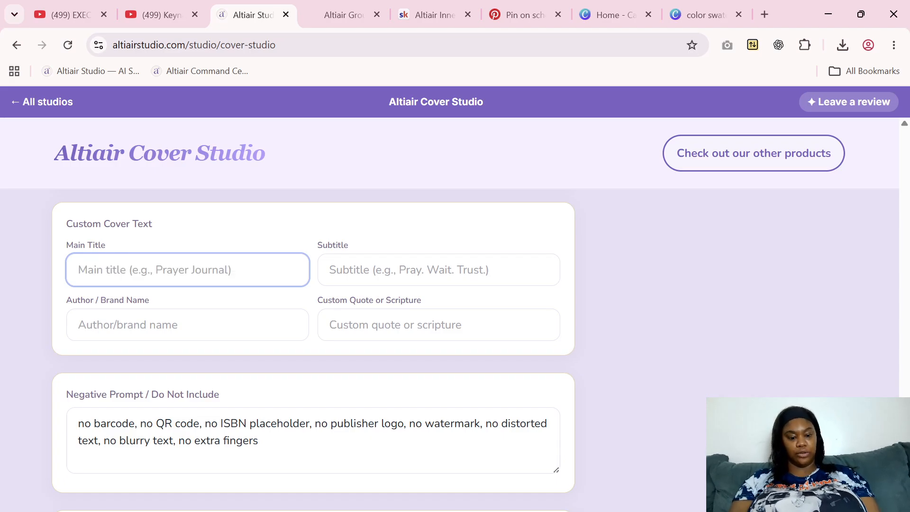
type("2026 ")
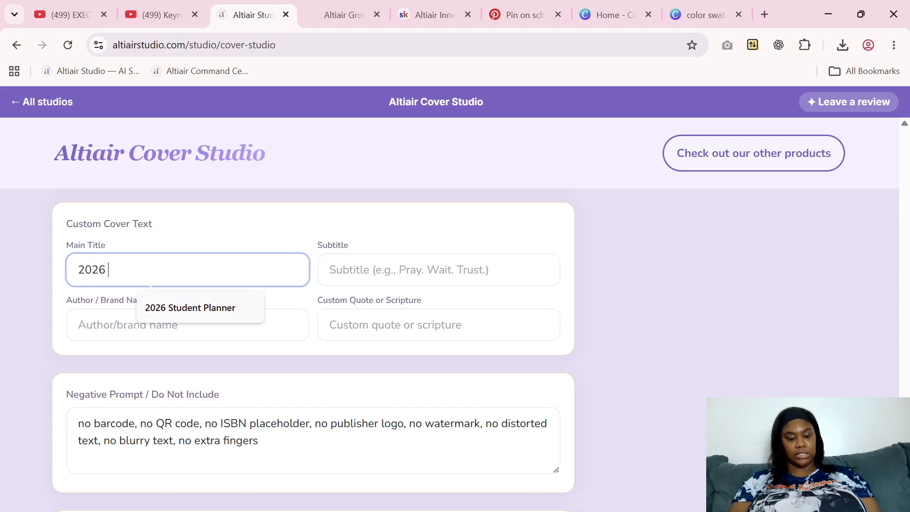
type("Digital Planner")
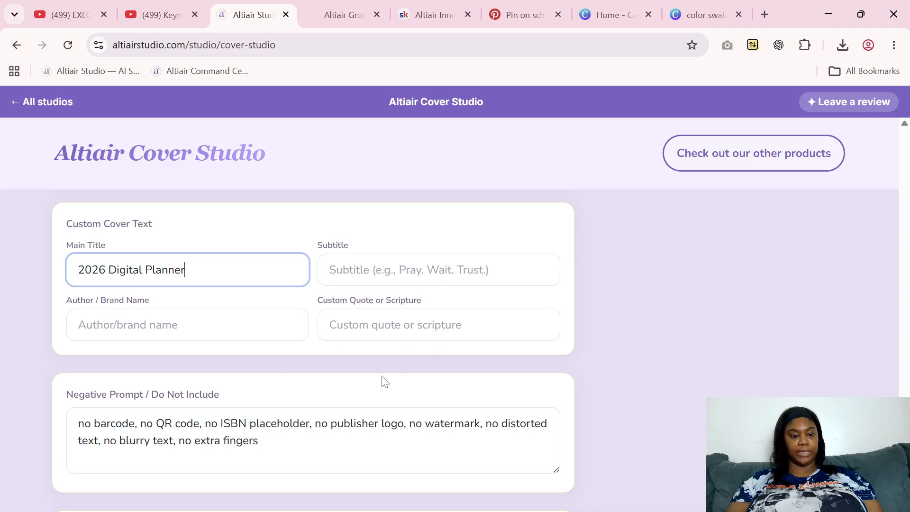
left_click(483, 356)
scroll(313, 351, "down", 3)
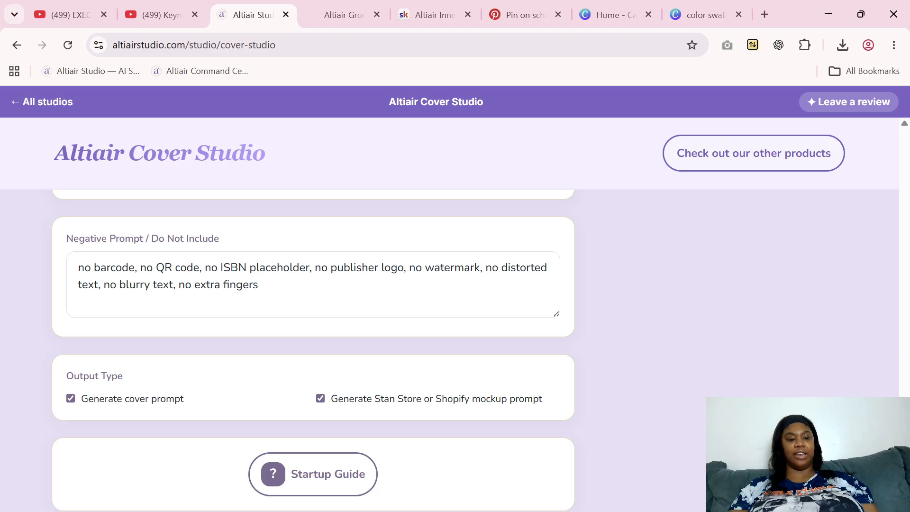
Generate both the cover prompt and the Stan Store or Shopify mockup prompt from the completed cover settings
scroll(313, 350, "down", 1)
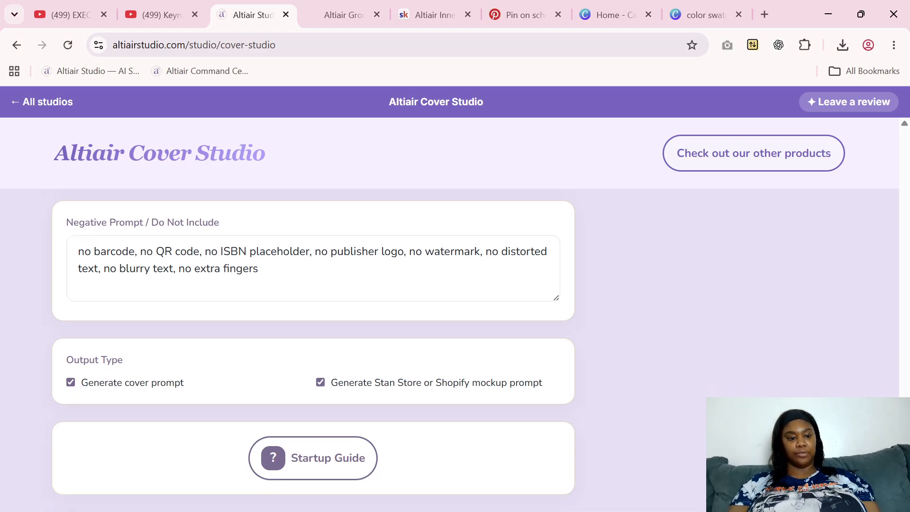
scroll(313, 351, "down", 1)
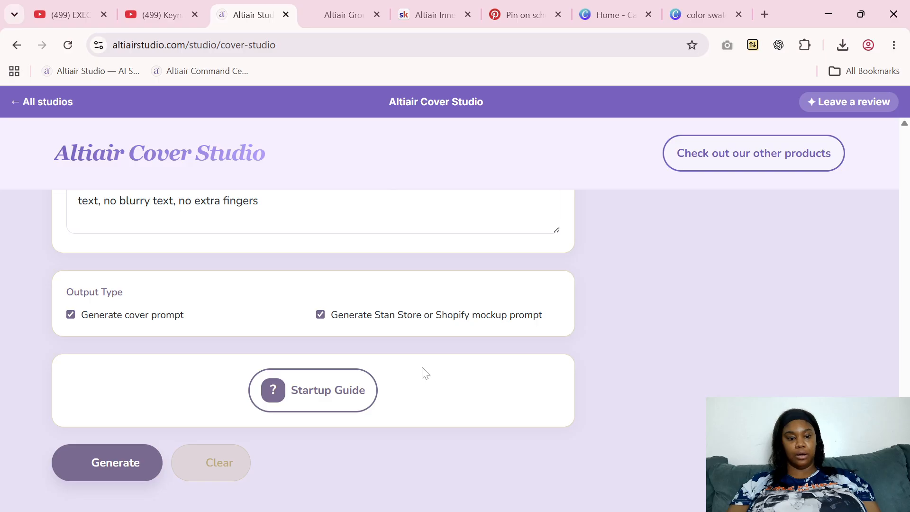
left_click(118, 478)
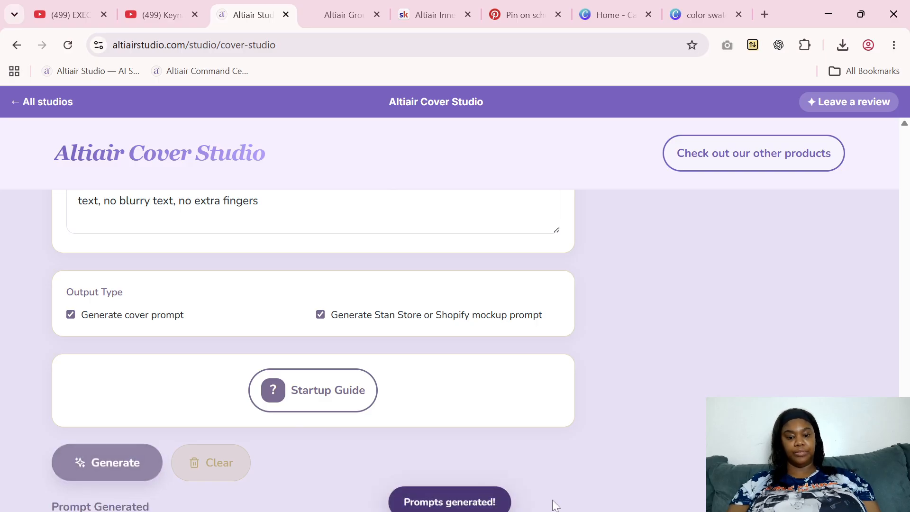
Copy the generated cover prompt for the 2026 Digital Planner
scroll(313, 351, "down", 6)
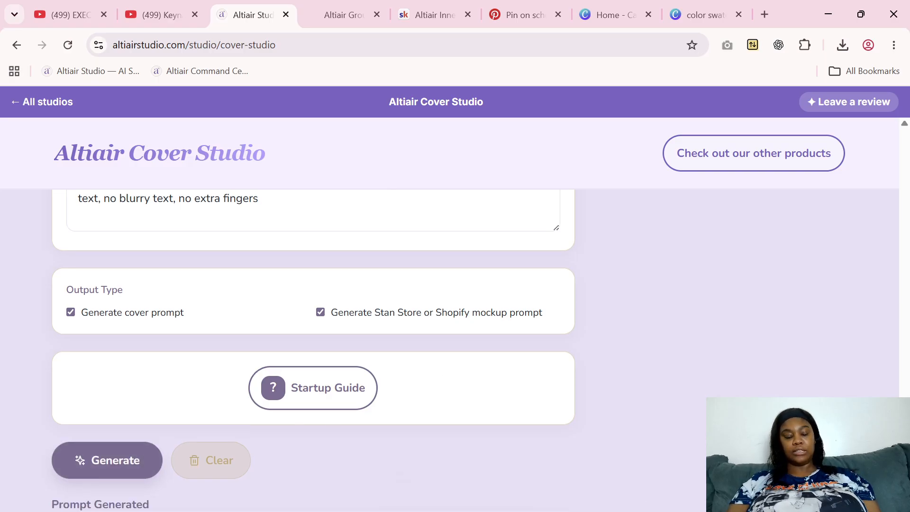
scroll(313, 351, "down", 2)
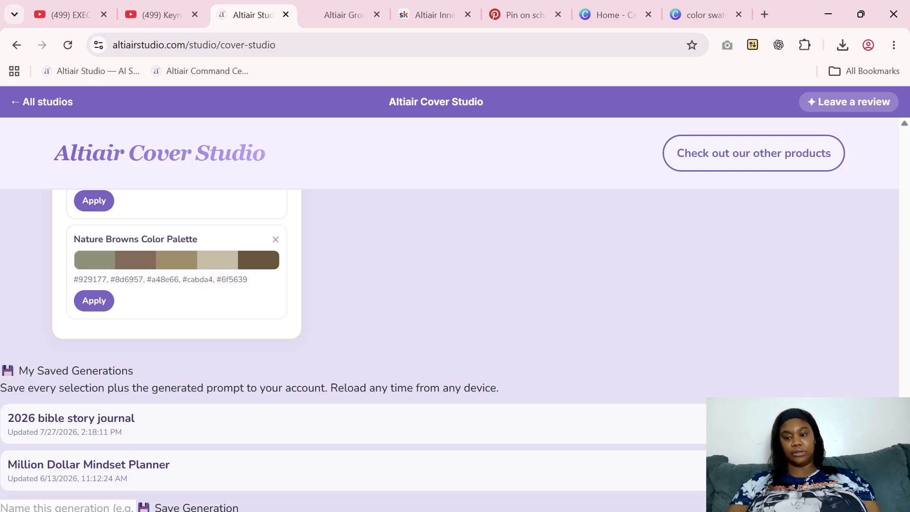
left_click_drag(906, 472, 908, 145)
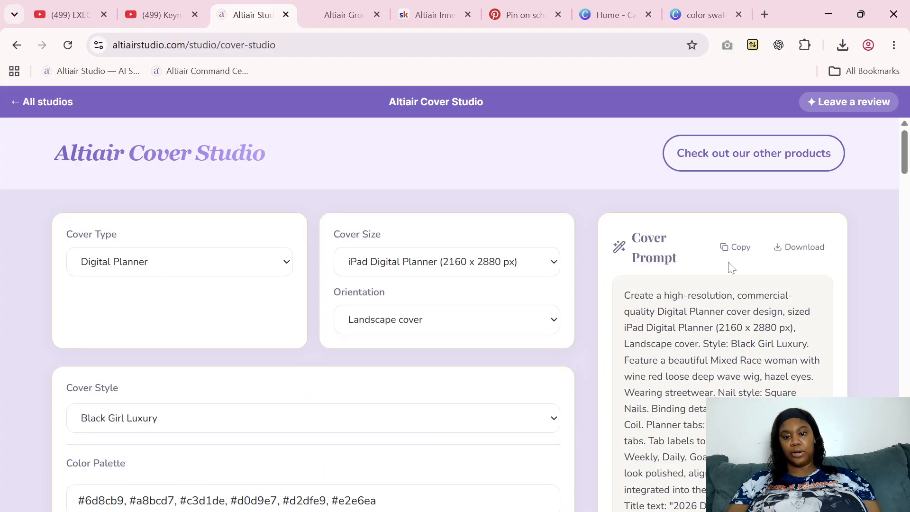
left_click(740, 249)
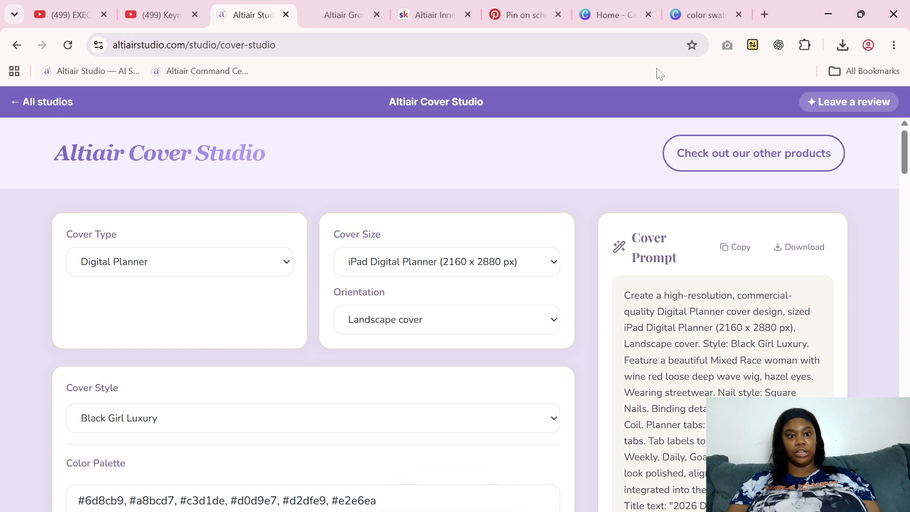
Open ChatGPT in a new browser tab and close the two Canva tabs
left_click(766, 20)
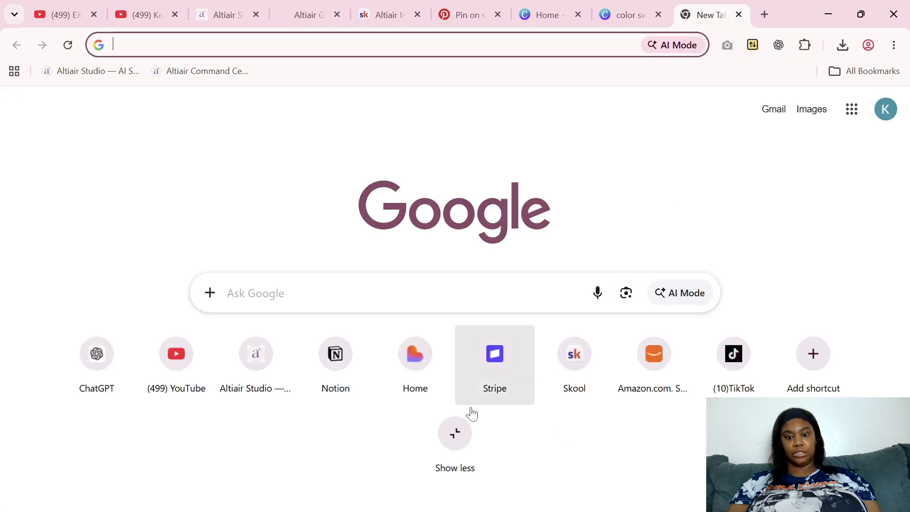
left_click(120, 395)
left_click(658, 16)
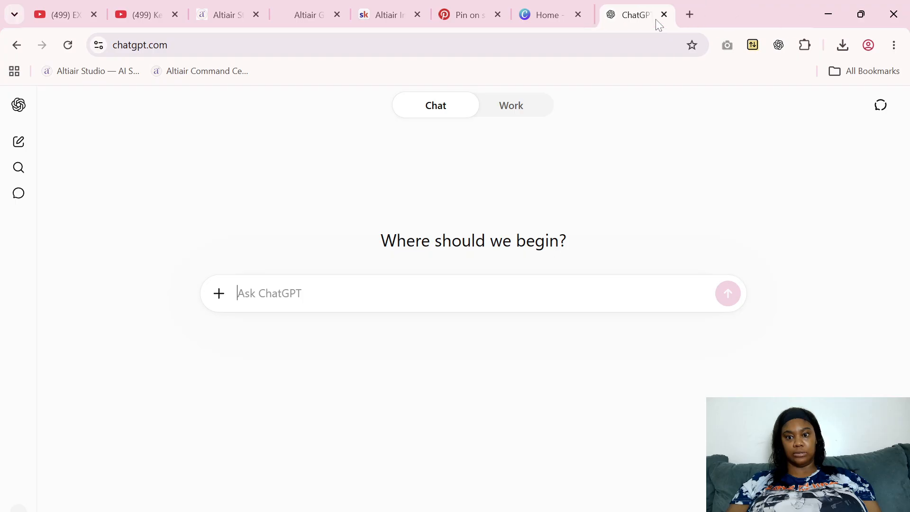
left_click(578, 15)
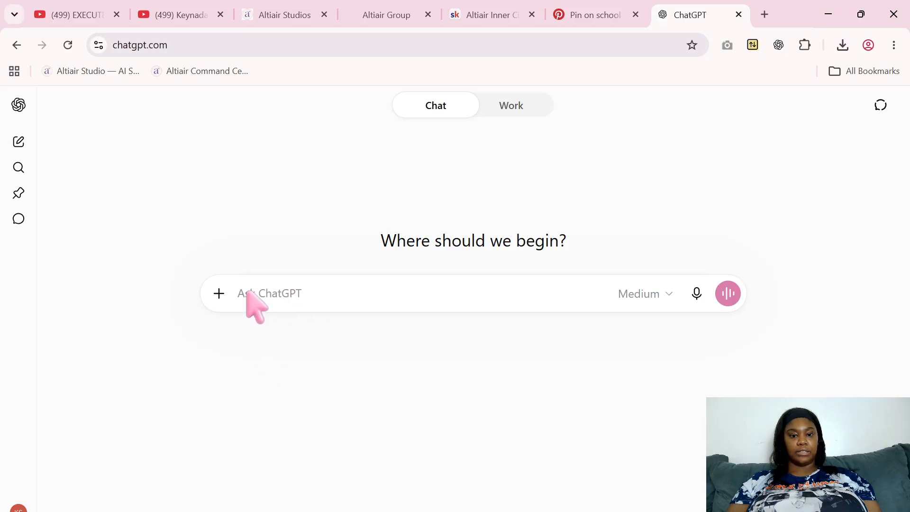
Paste the copied cover prompt into a new ChatGPT chat, add the Create image option and send it
right_click(277, 293)
left_click(328, 341)
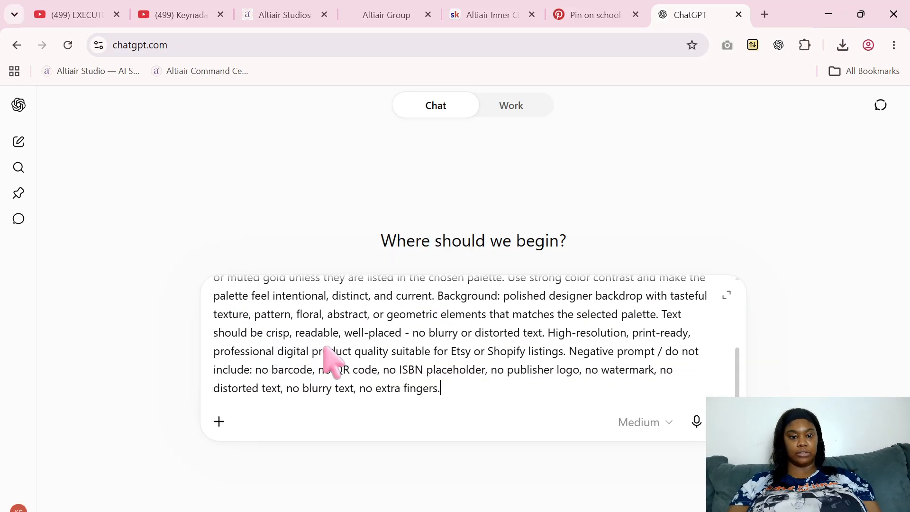
left_click(219, 422)
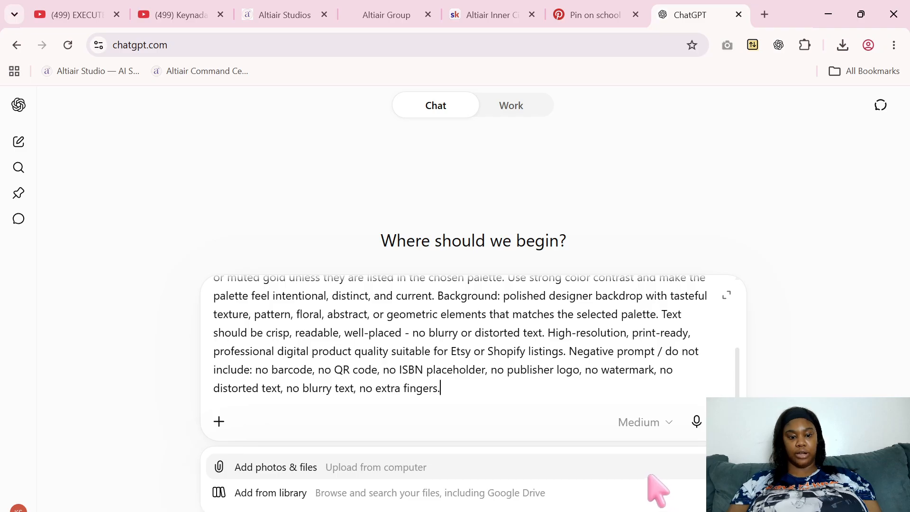
scroll(649, 475, "down", 1)
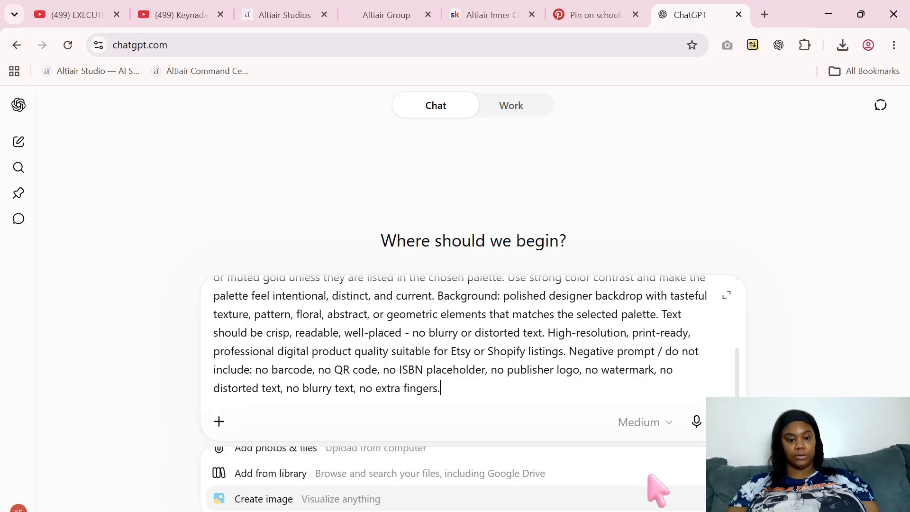
left_click(363, 499)
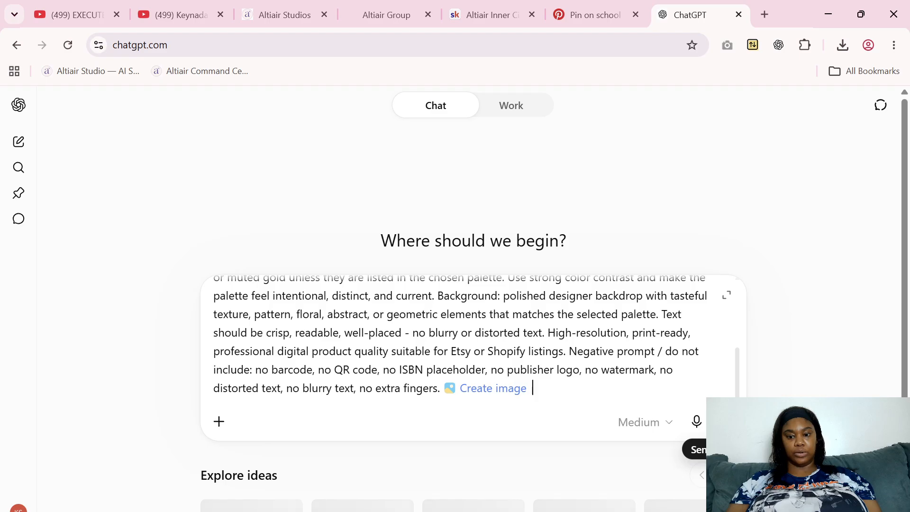
left_click(723, 422)
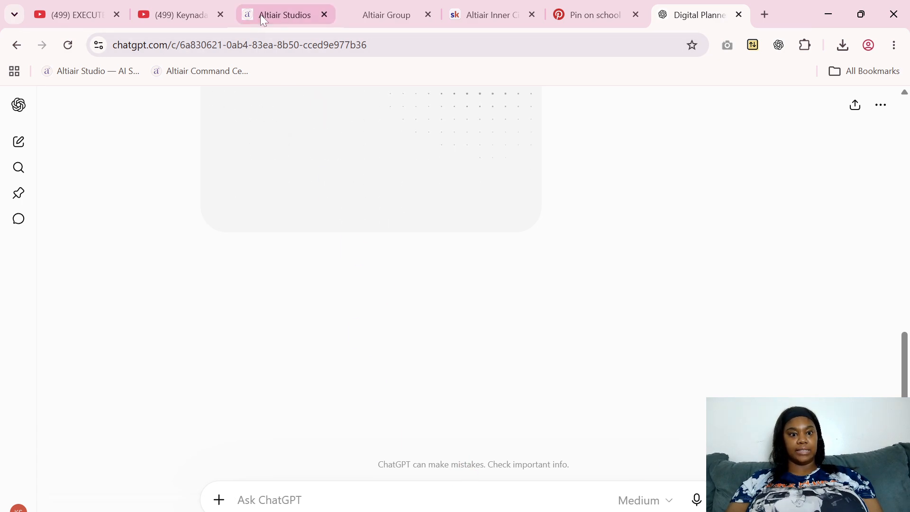
Switch back to Altiair Cover Studio and copy the Stan Store/Shopify mockup prompt
left_click(287, 15)
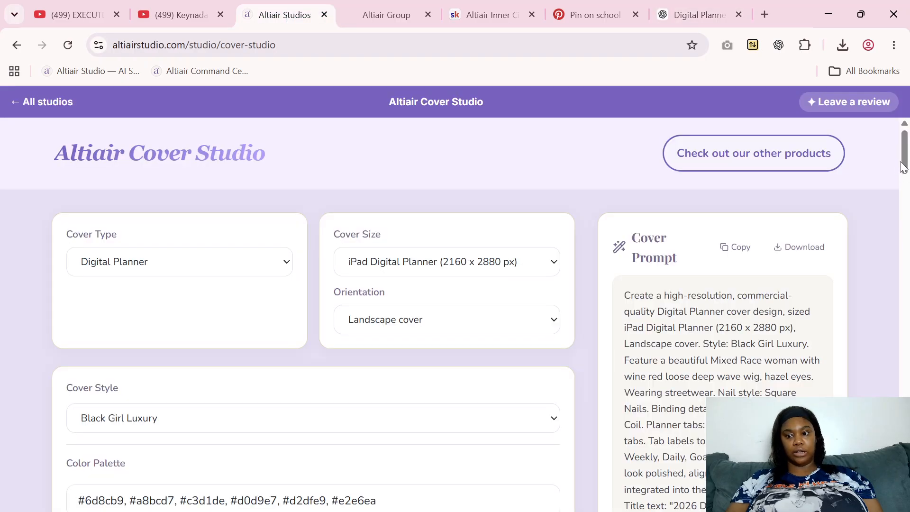
left_click_drag(902, 167, 902, 241)
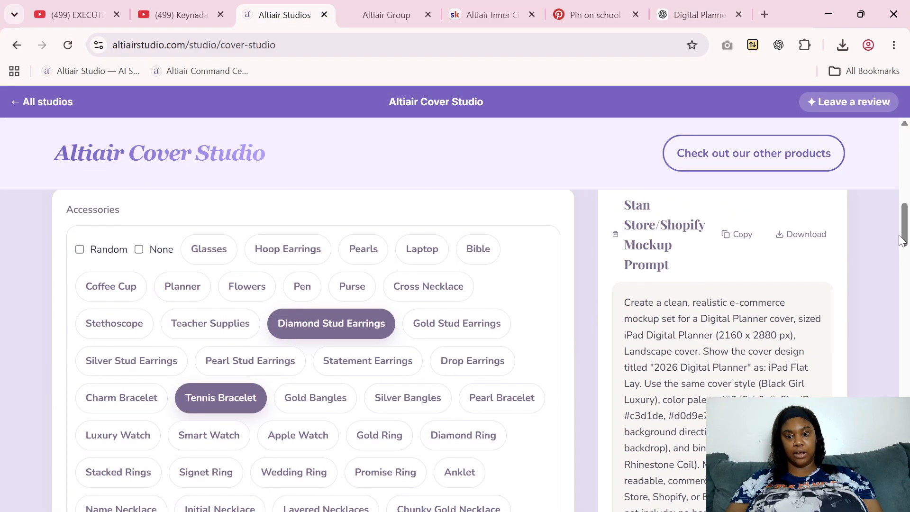
left_click(742, 241)
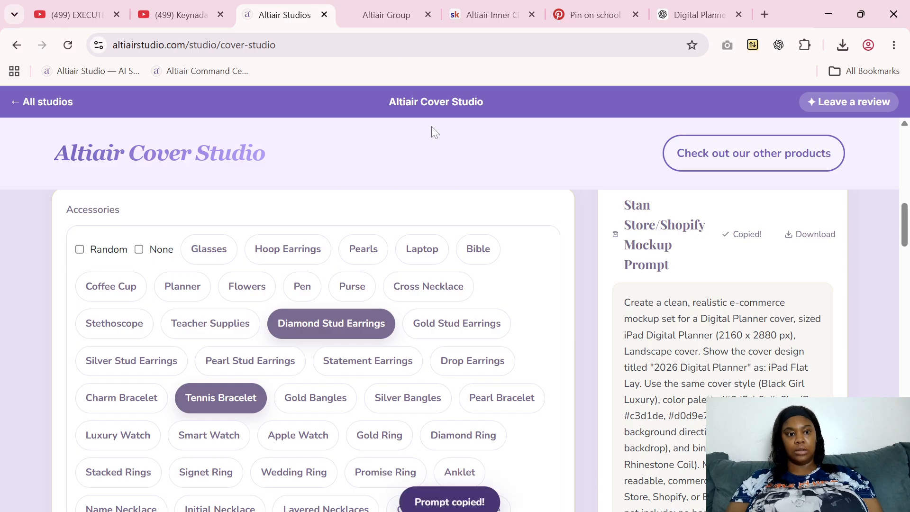
Paste the mockup prompt into the same ChatGPT conversation, add the Create image option and send it
left_click(697, 16)
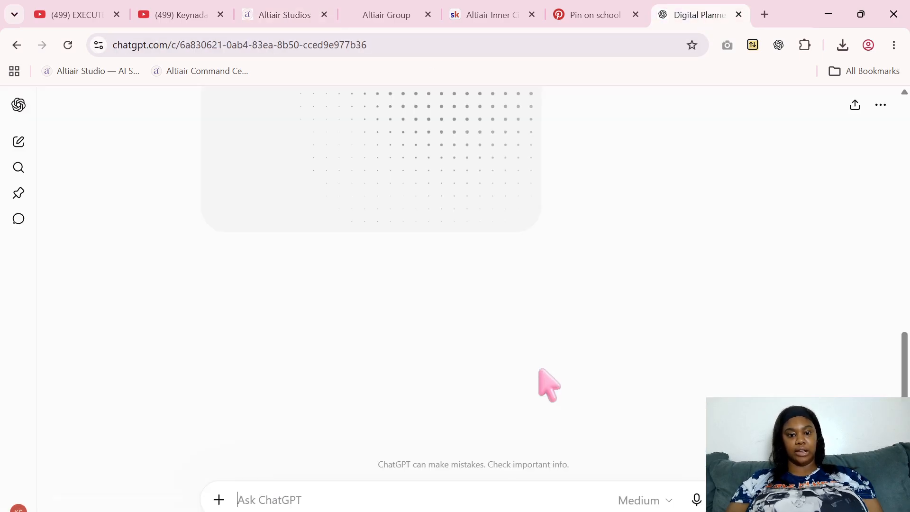
right_click(392, 492)
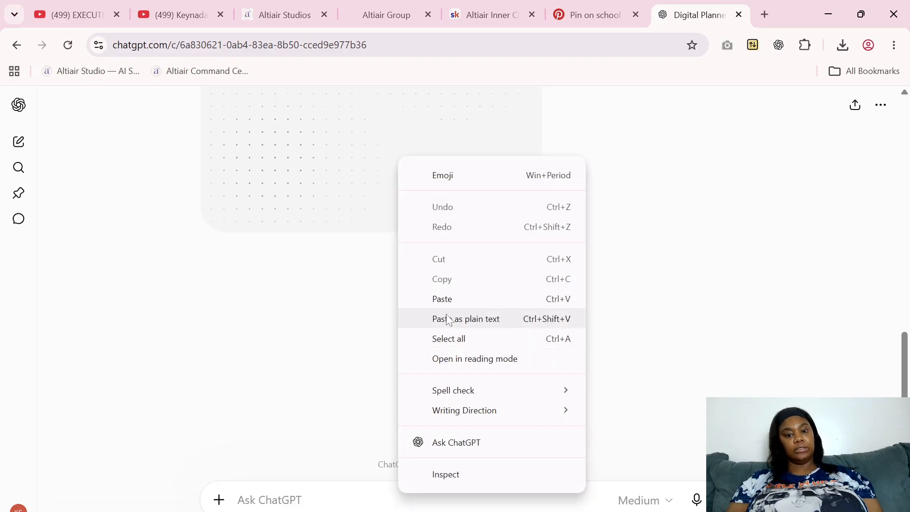
left_click(443, 299)
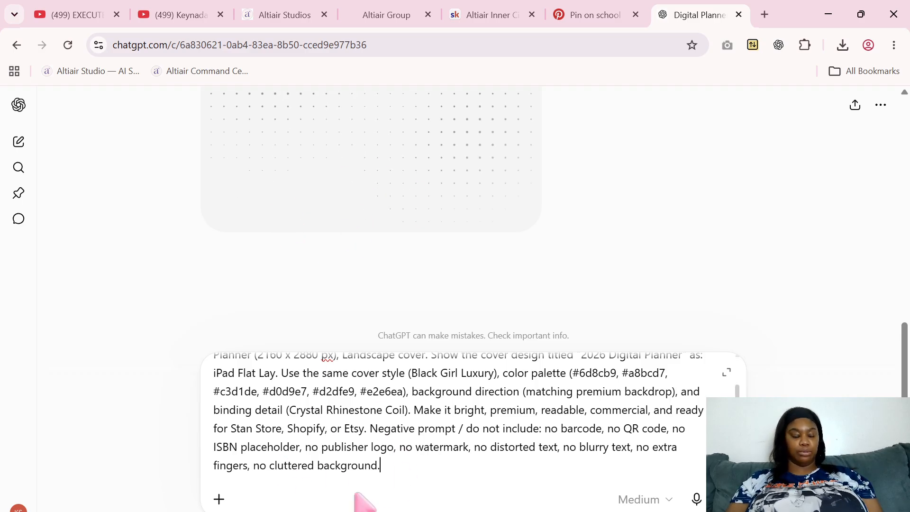
left_click(219, 502)
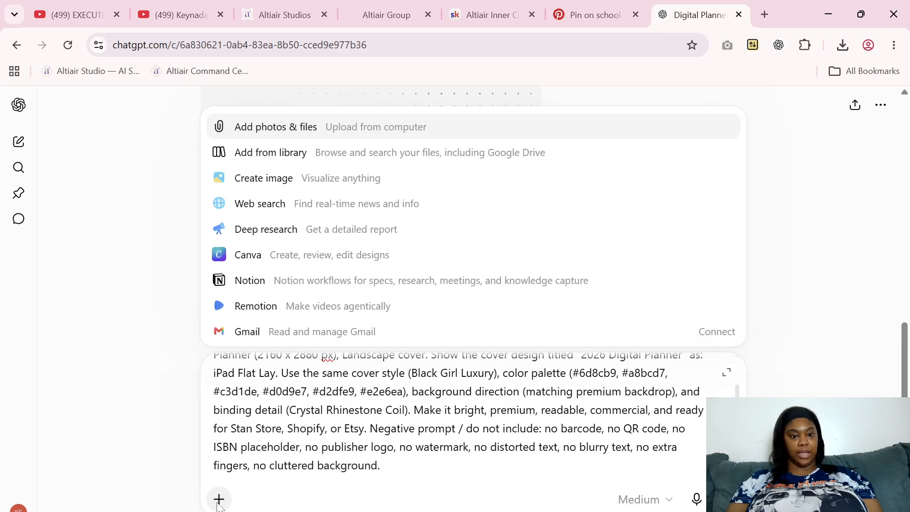
left_click(284, 180)
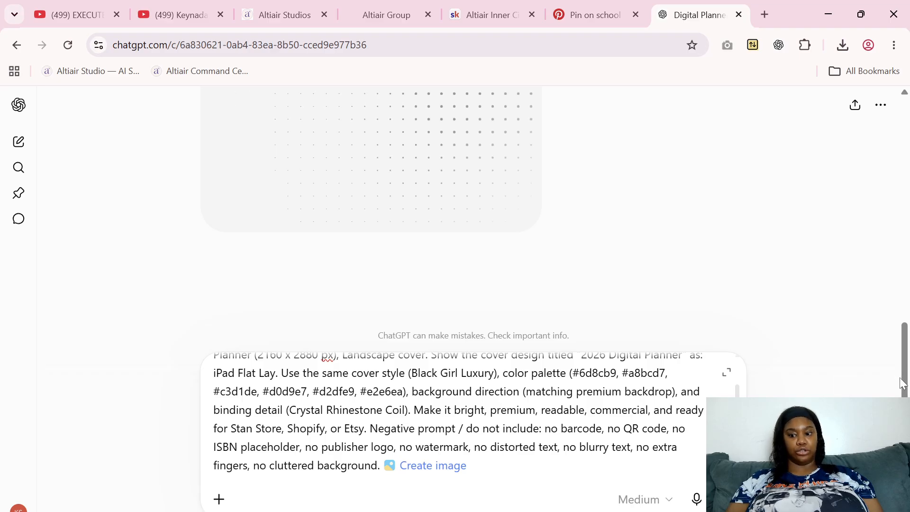
left_click_drag(902, 383, 908, 270)
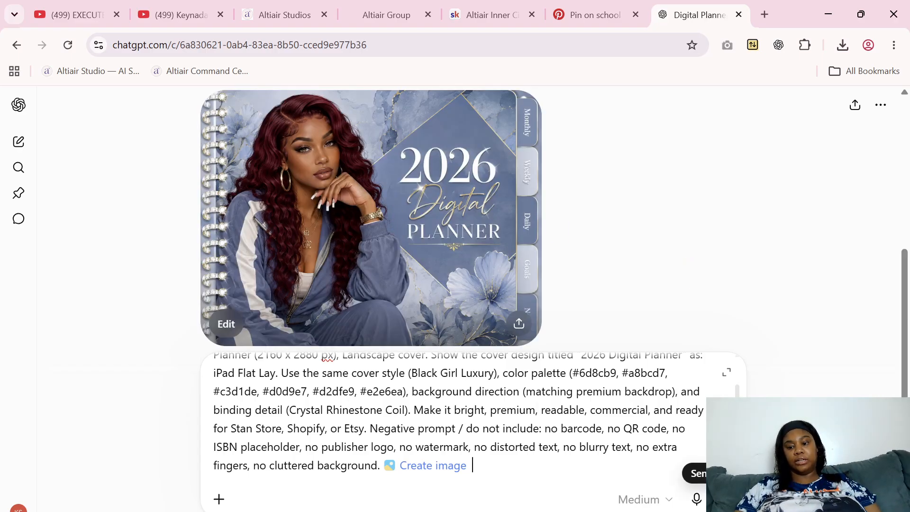
left_click(721, 499)
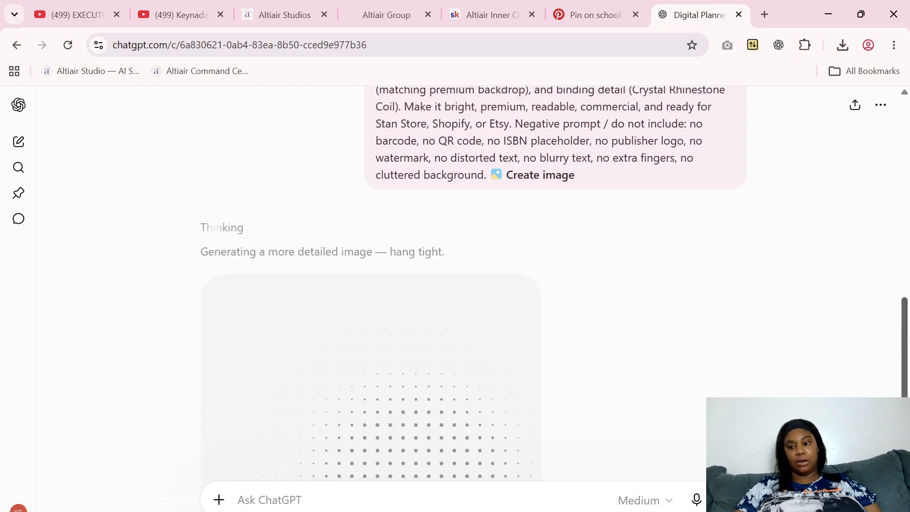
Open the generated 2026 Digital Planner cover in the image viewer and download it
scroll(908, 292, "up", 8)
scroll(909, 292, "up", 3)
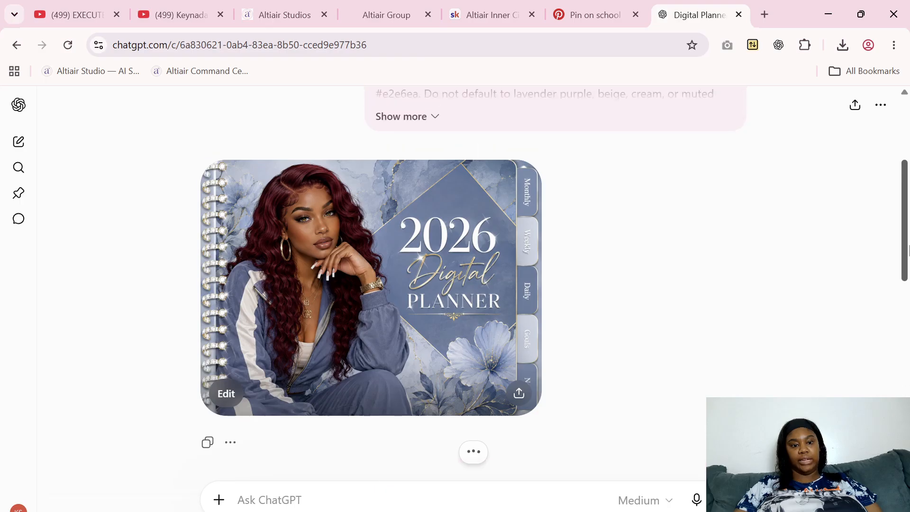
left_click(447, 304)
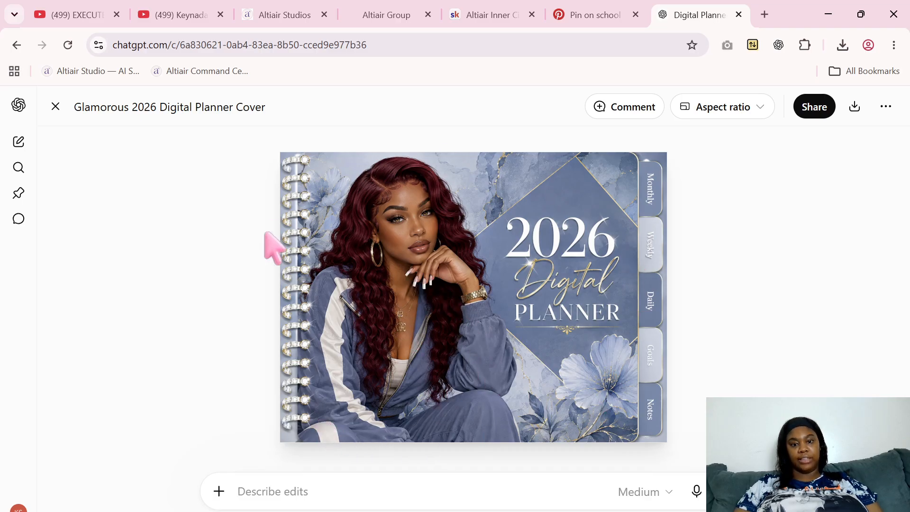
right_click(574, 271)
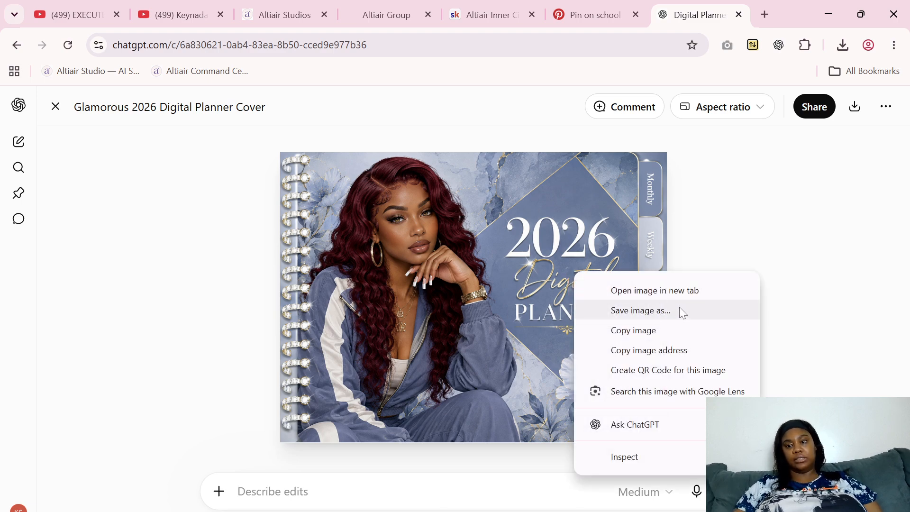
left_click(822, 189)
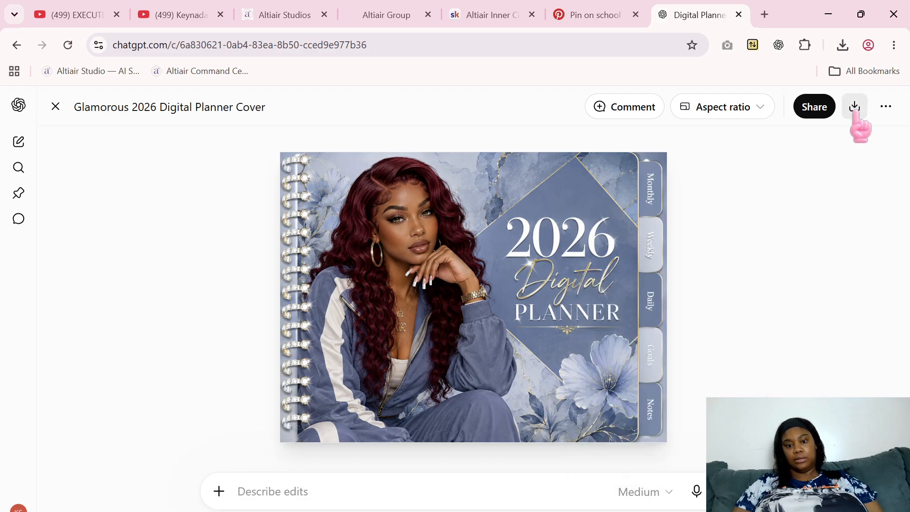
left_click(855, 110)
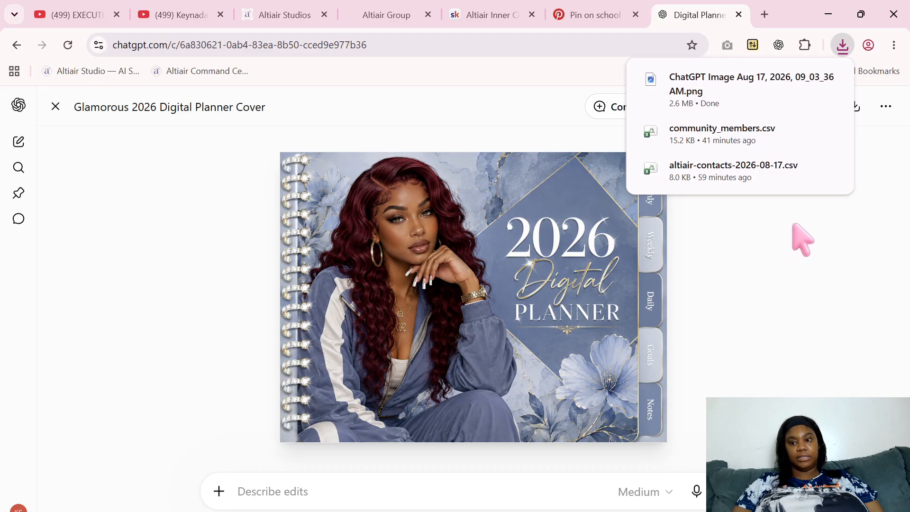
Locate the downloaded cover image in the Downloads folder and move it into the Digital Covers folder
left_click(804, 80)
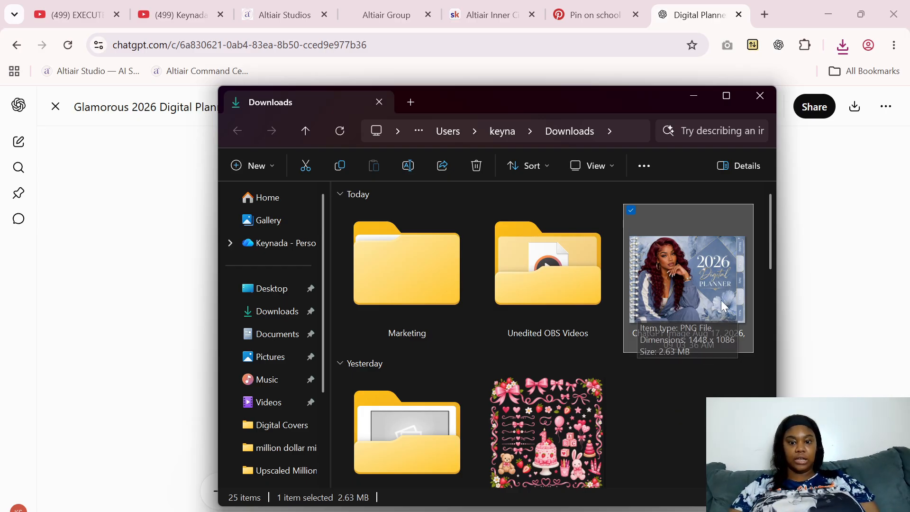
mouse_move(771, 251)
left_mouse_down()
mouse_move(775, 351)
mouse_move(771, 264)
left_mouse_up()
left_click_drag(705, 285, 529, 409)
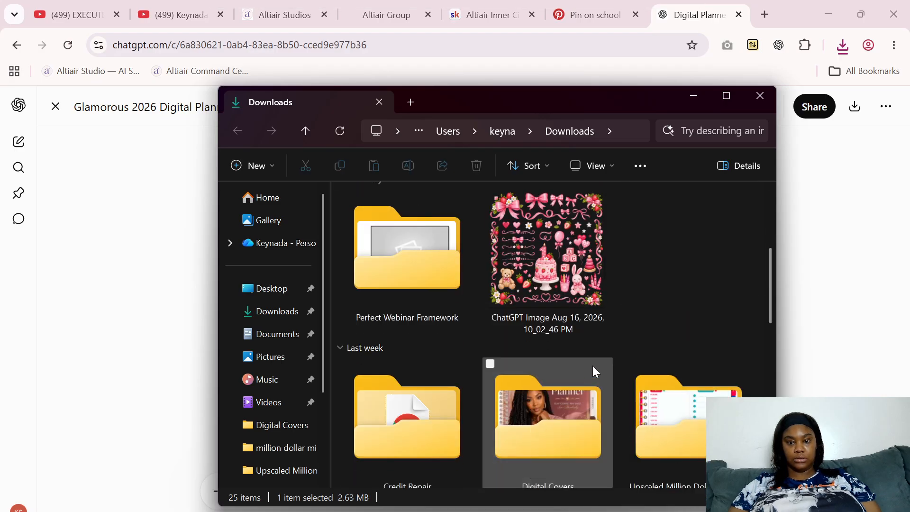
left_click(811, 304)
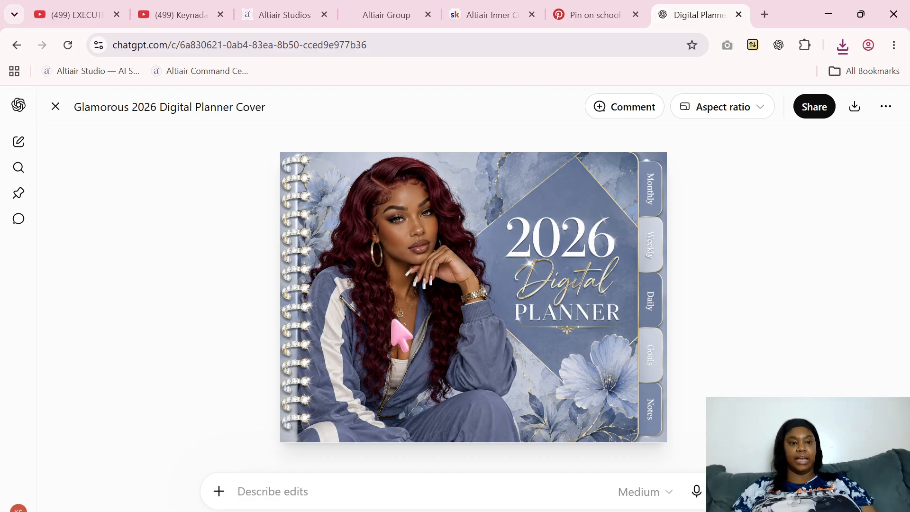
Close the enlarged cover and view the iPad flat lay mockup generated in the conversation
left_click(55, 106)
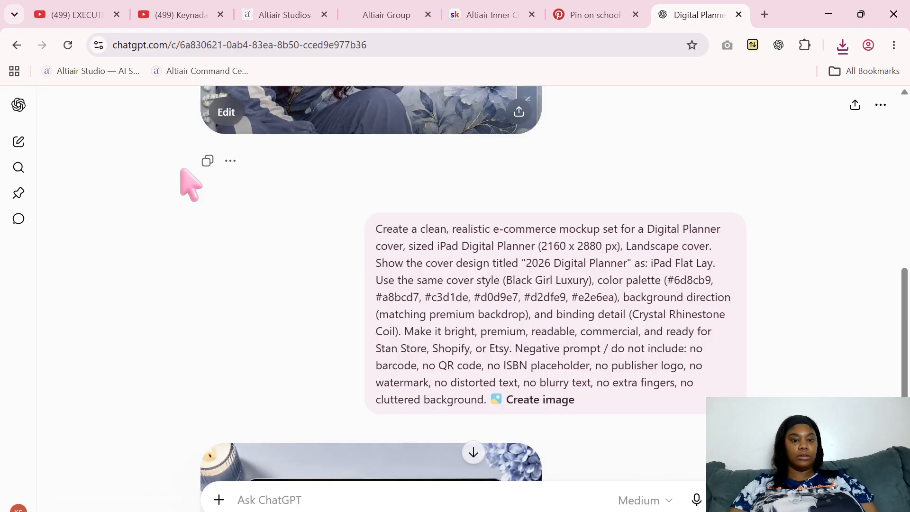
left_click_drag(905, 341, 905, 440)
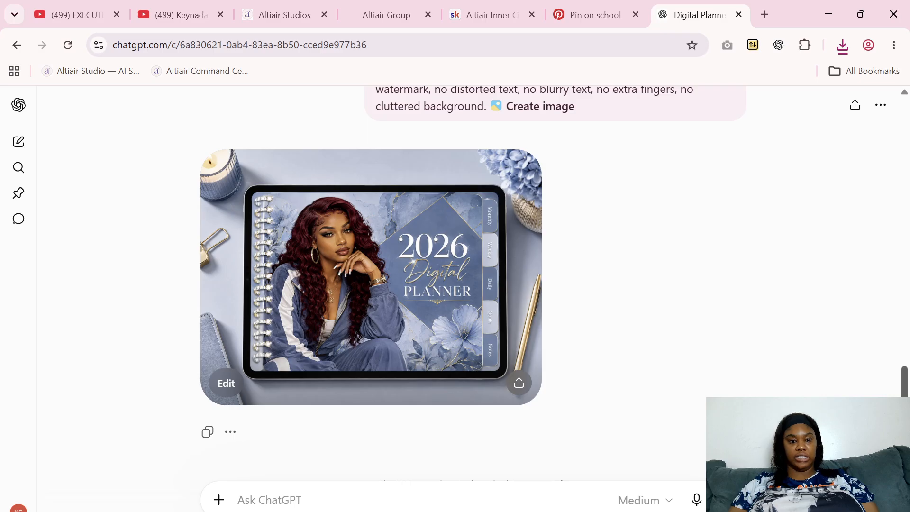
Open the iPad flat lay mockup in the image viewer and download it
left_click(396, 300)
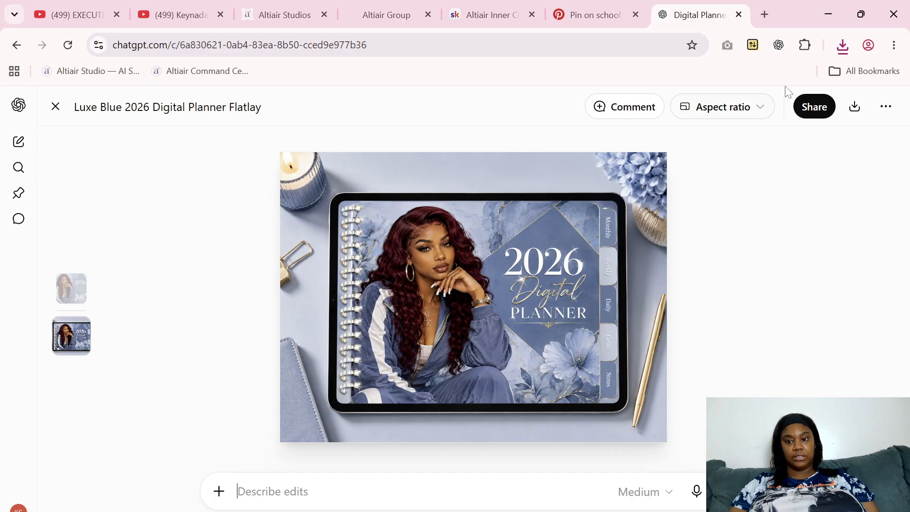
left_click(854, 107)
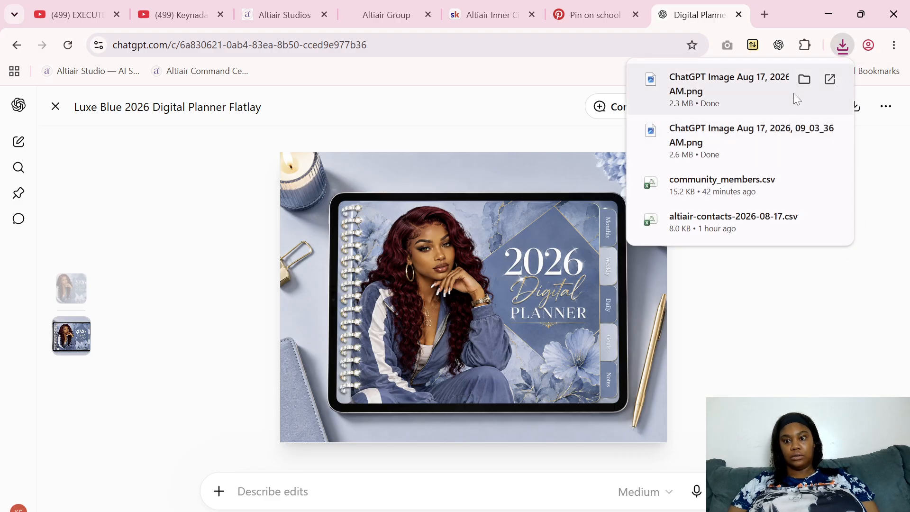
left_click(804, 80)
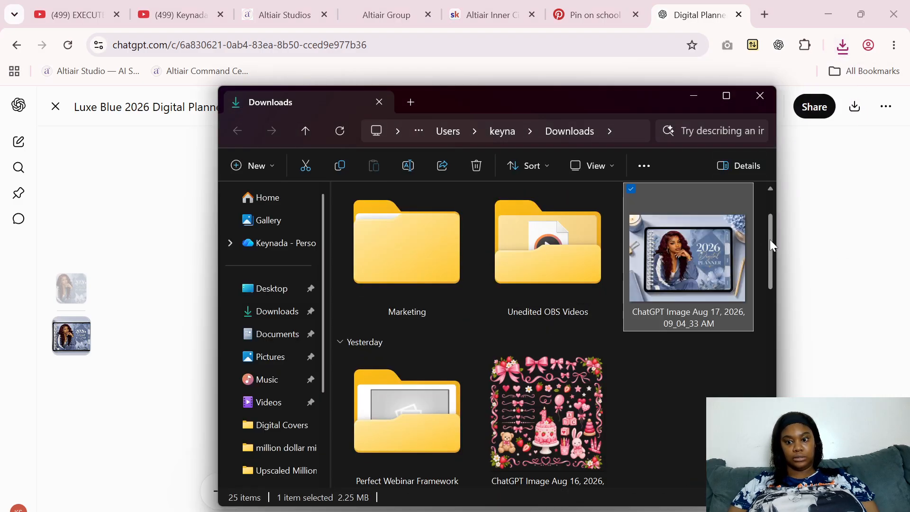
left_click_drag(772, 246, 766, 458)
scroll(766, 458, "up", 6)
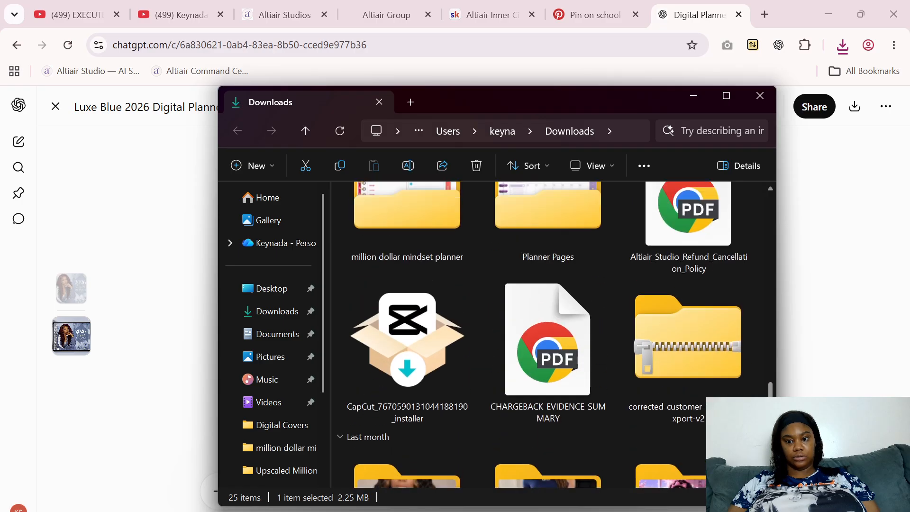
scroll(502, 331, "down", 2)
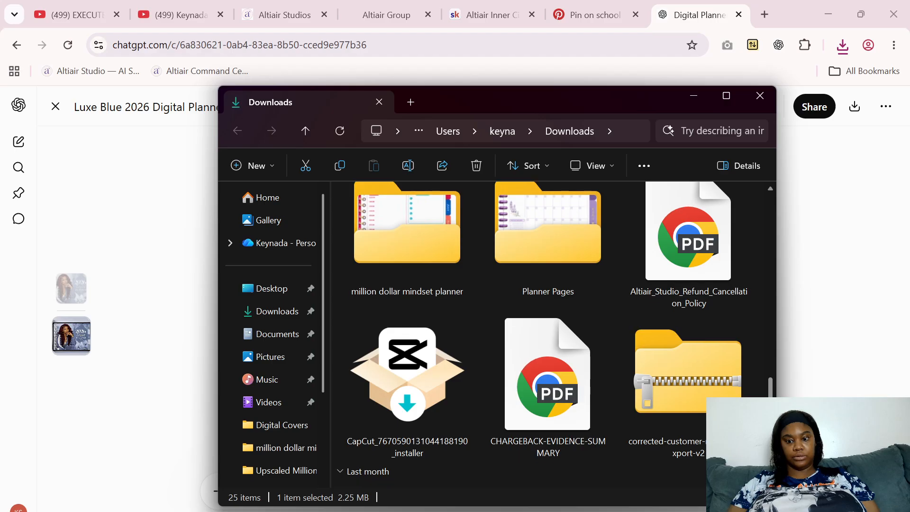
scroll(772, 382, "up", 5)
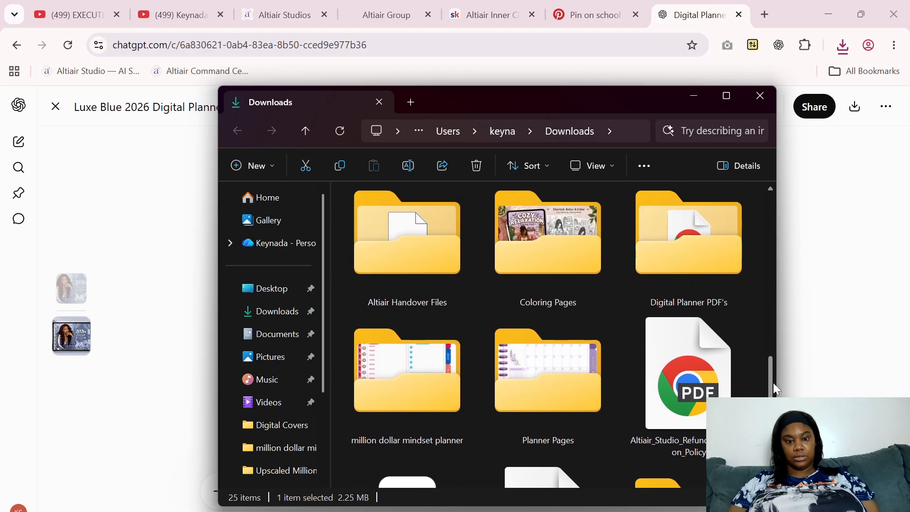
left_click_drag(773, 379, 760, 275)
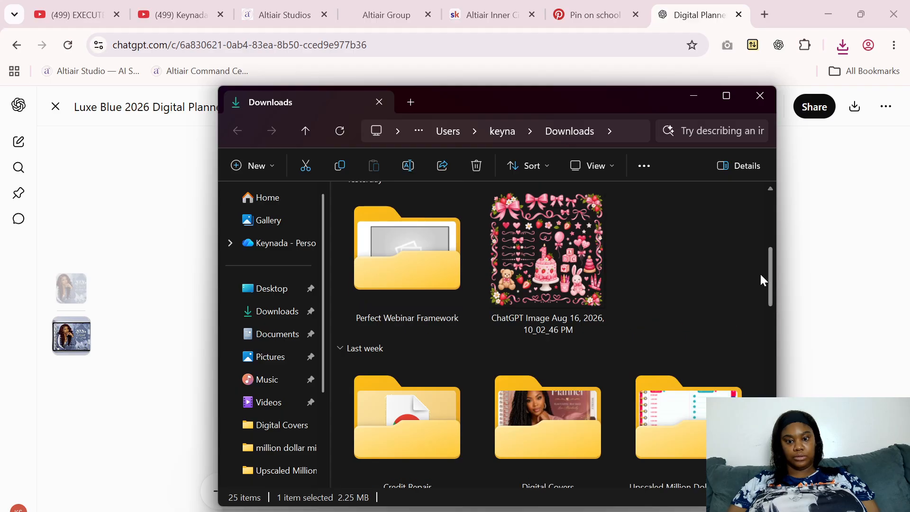
double_click(566, 419)
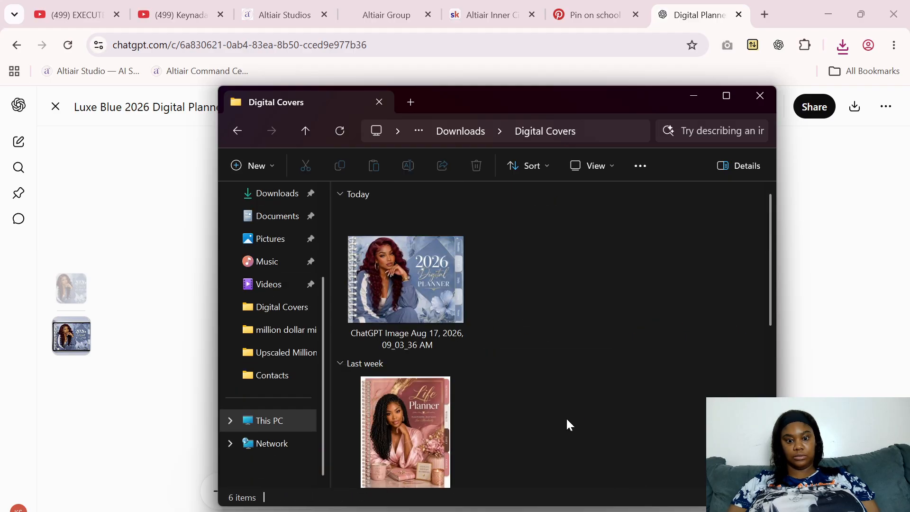
left_click_drag(770, 274, 746, 209)
left_click(755, 97)
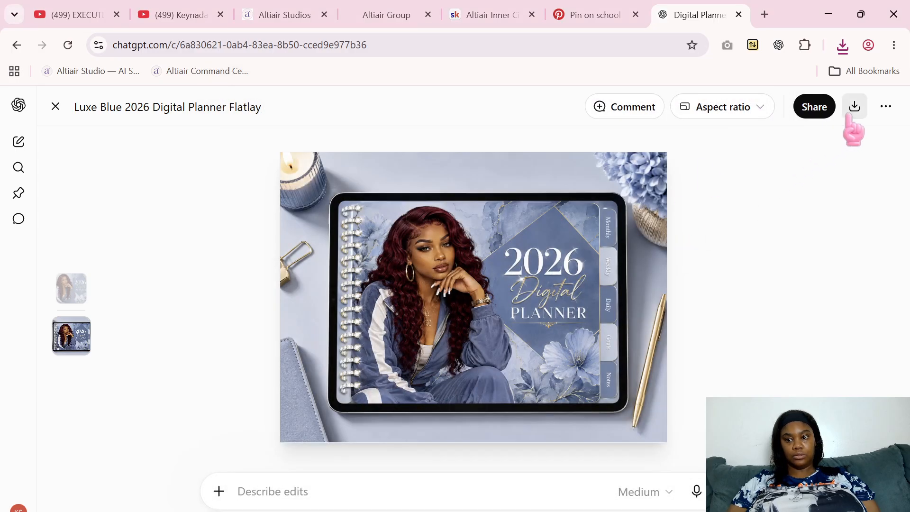
Show the downloaded mockup image in the Downloads folder and move it into the Digital Covers folder
left_click(850, 114)
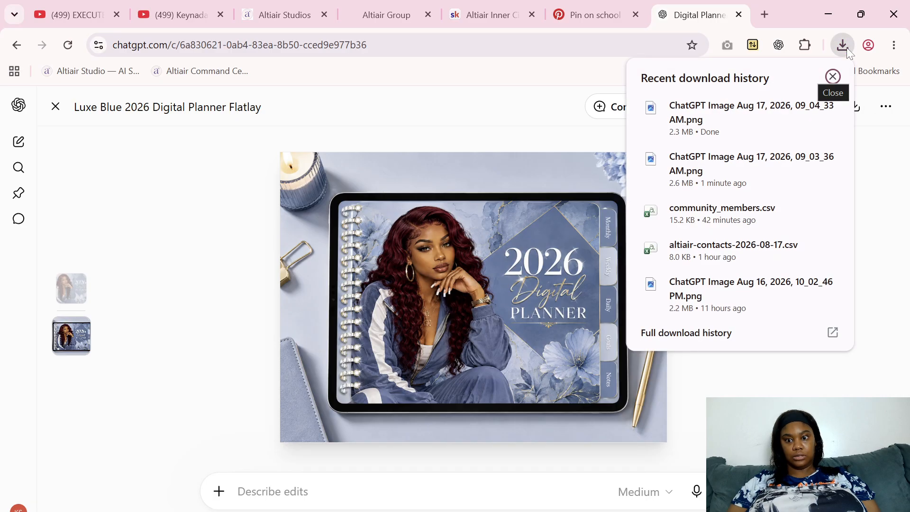
left_click(804, 108)
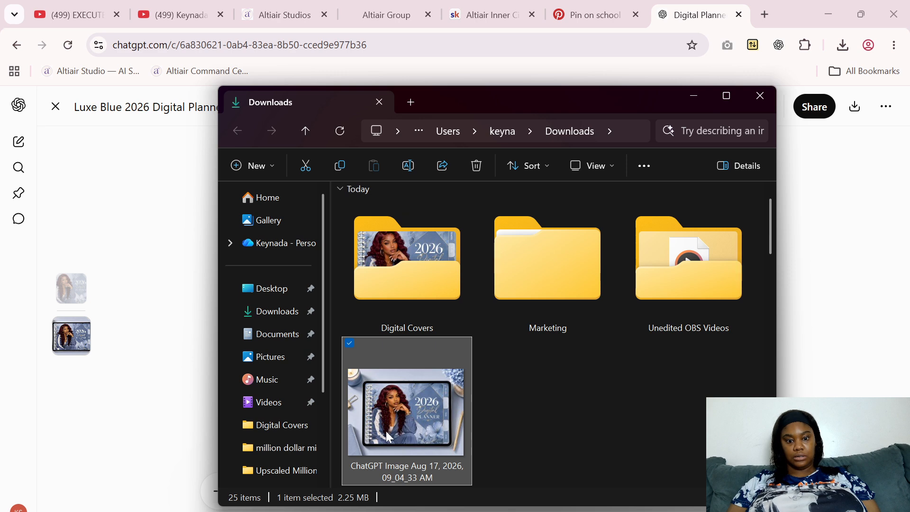
left_click_drag(386, 428, 393, 271)
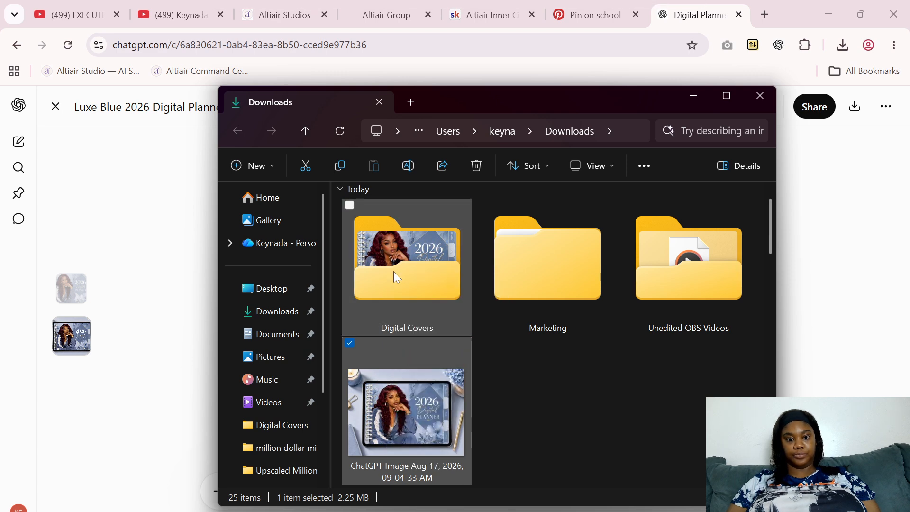
left_click(760, 96)
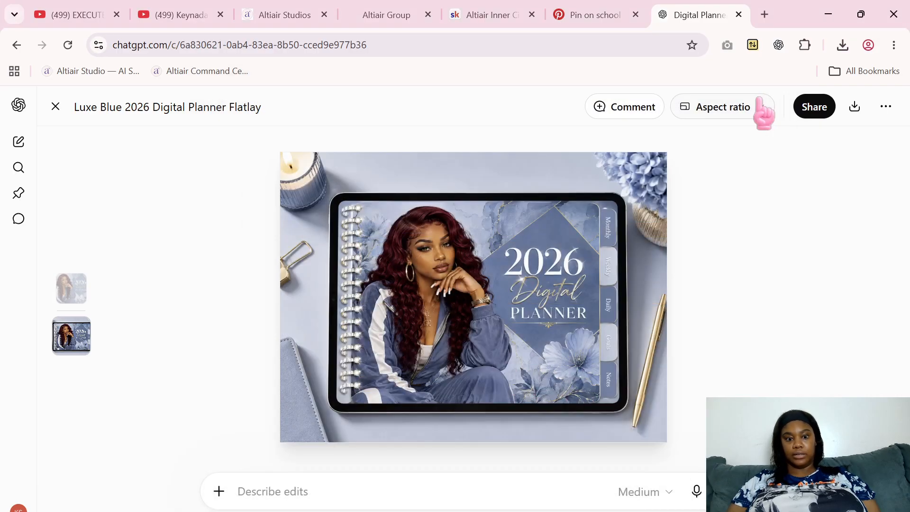
Close the enlarged mockup and compare the generated planner cover with the iPad mockup in the conversation
left_click(55, 106)
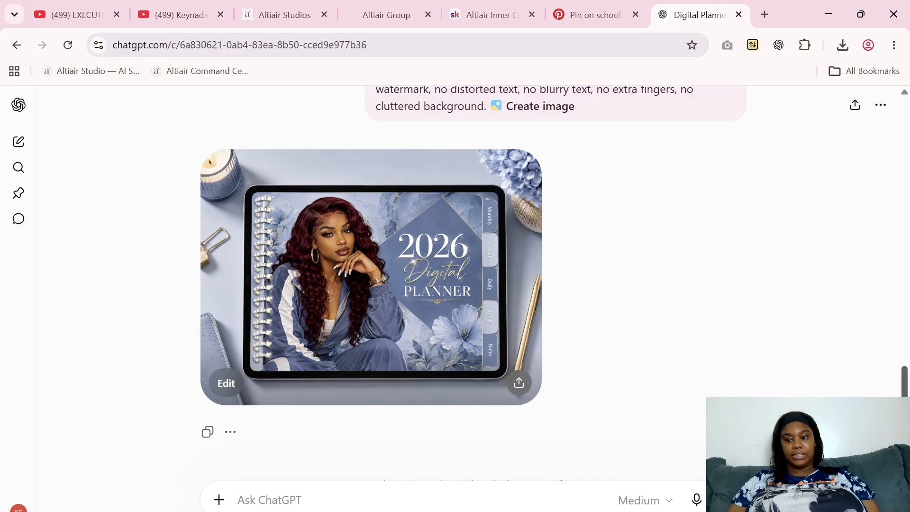
scroll(900, 445, "up", 2)
scroll(909, 270, "down", 10)
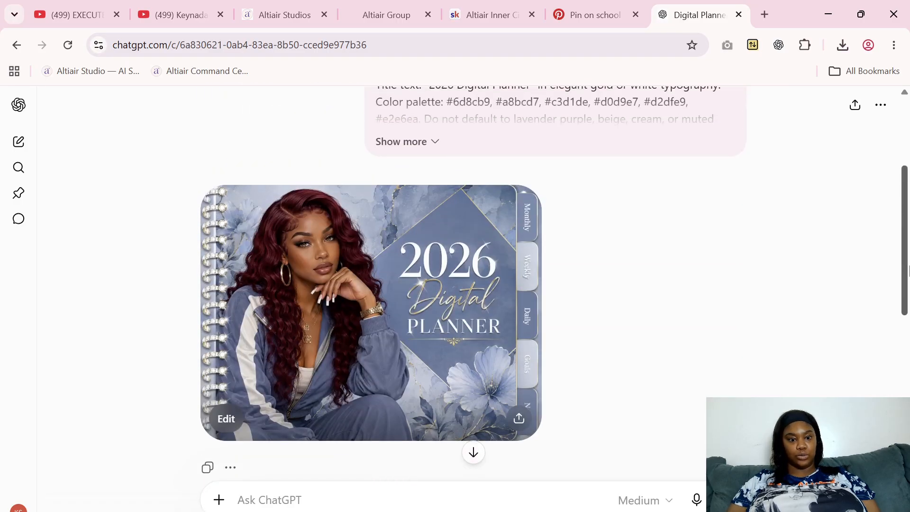
scroll(908, 270, "down", 12)
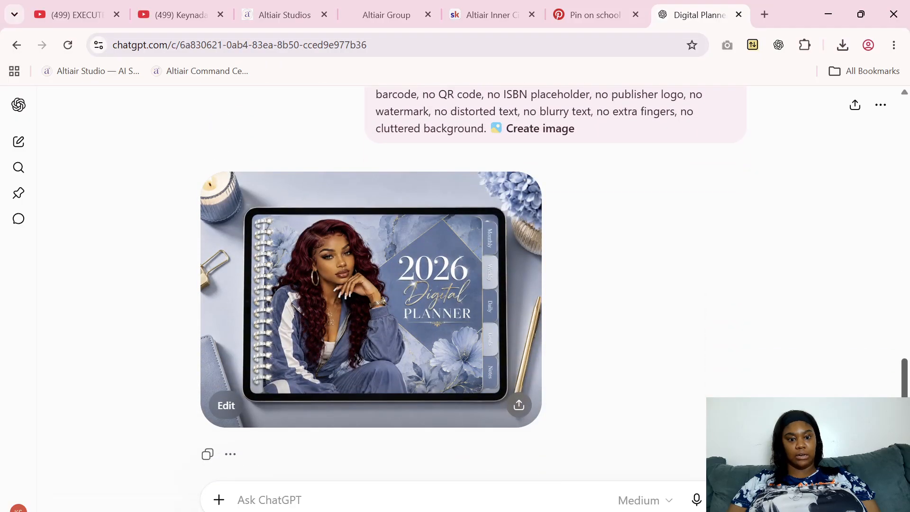
scroll(474, 285, "up", 12)
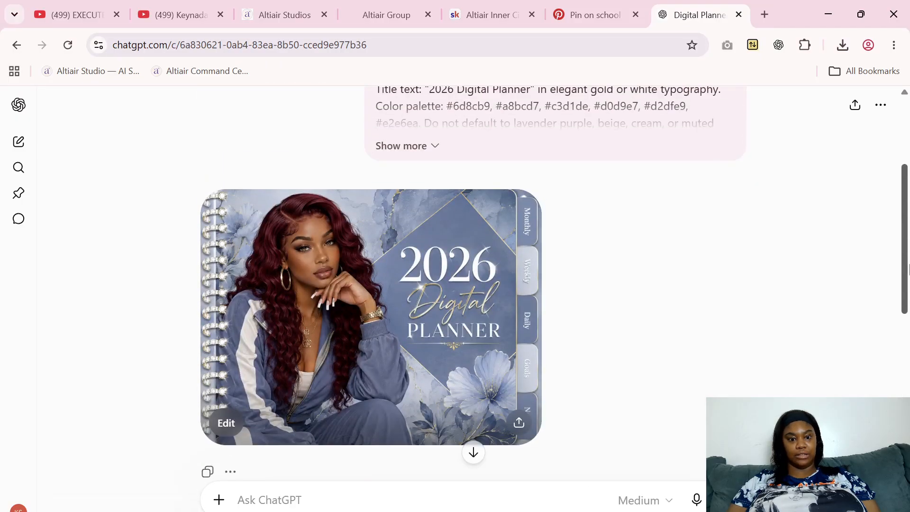
scroll(474, 284, "down", 10)
scroll(371, 284, "down", 3)
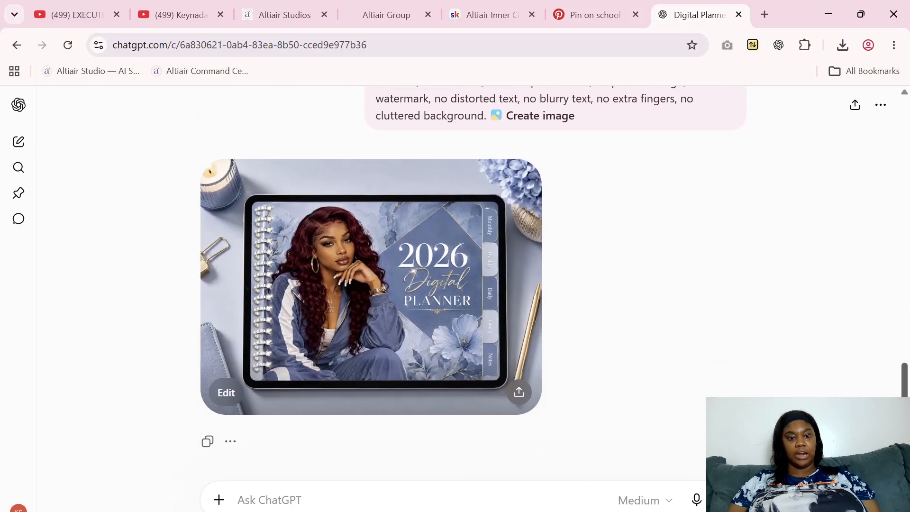
scroll(371, 266, "down", 1)
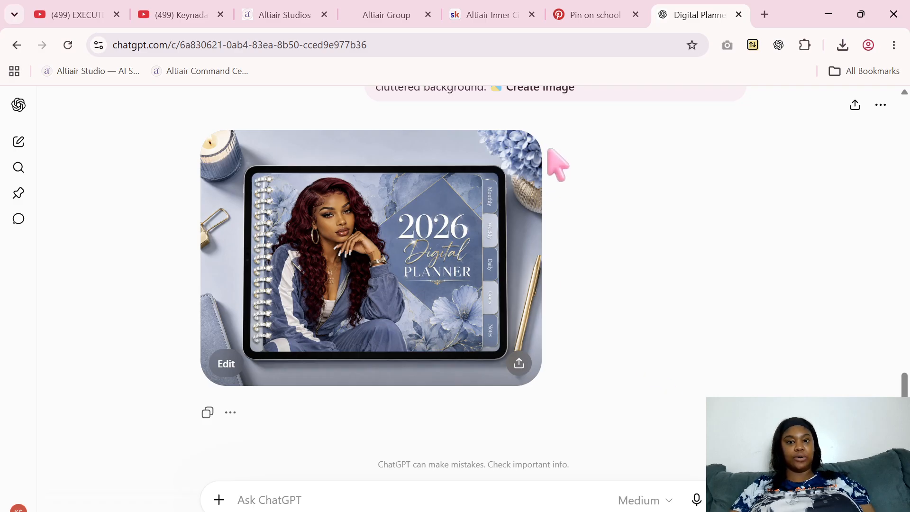
Switch to Altiair Cover Studio, set the orientation to Portrait cover and regenerate the prompts
left_click(280, 15)
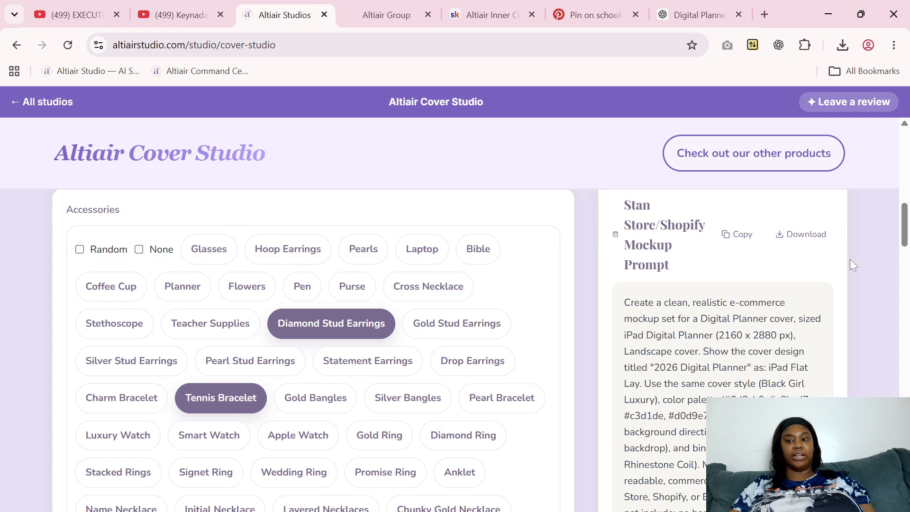
left_click_drag(906, 232, 904, 160)
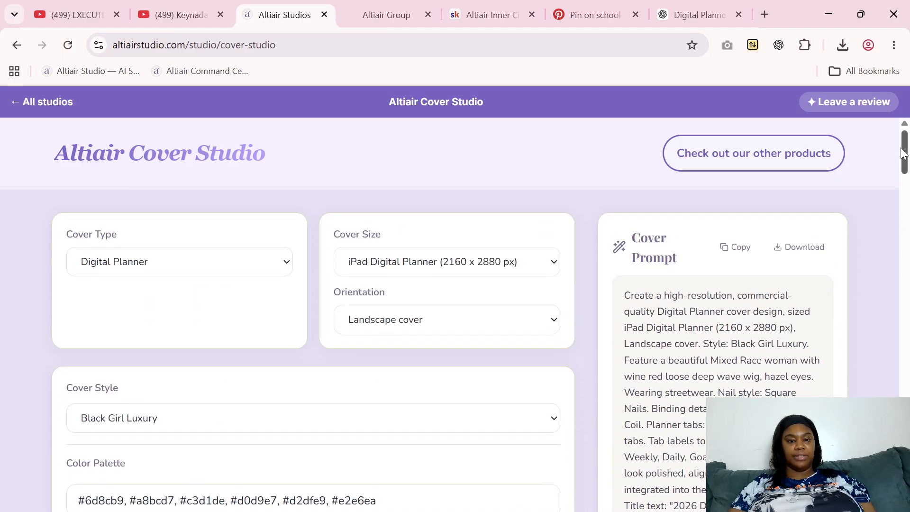
left_click(389, 326)
left_click(372, 363)
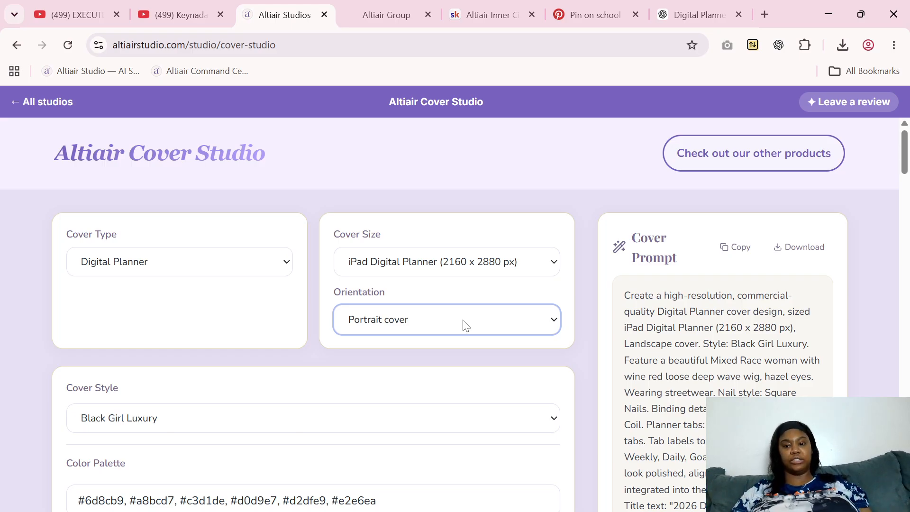
left_click_drag(906, 156, 907, 455)
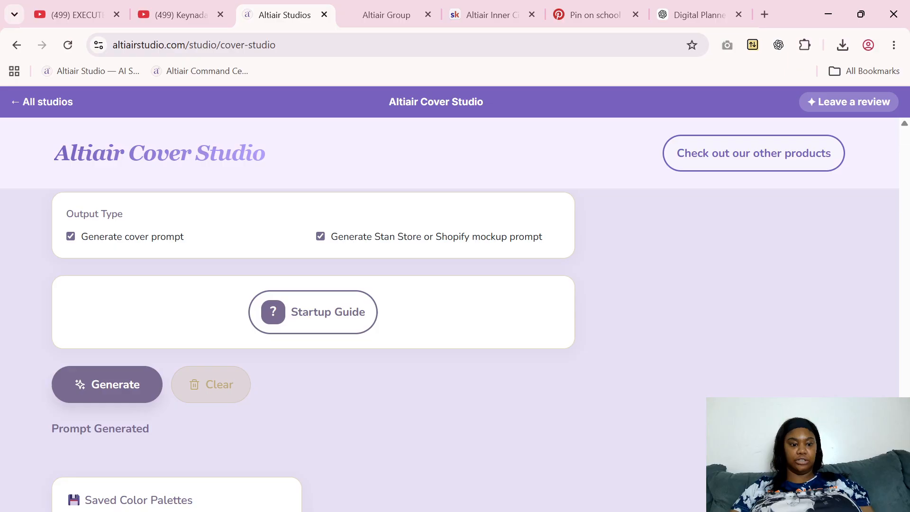
left_click(101, 399)
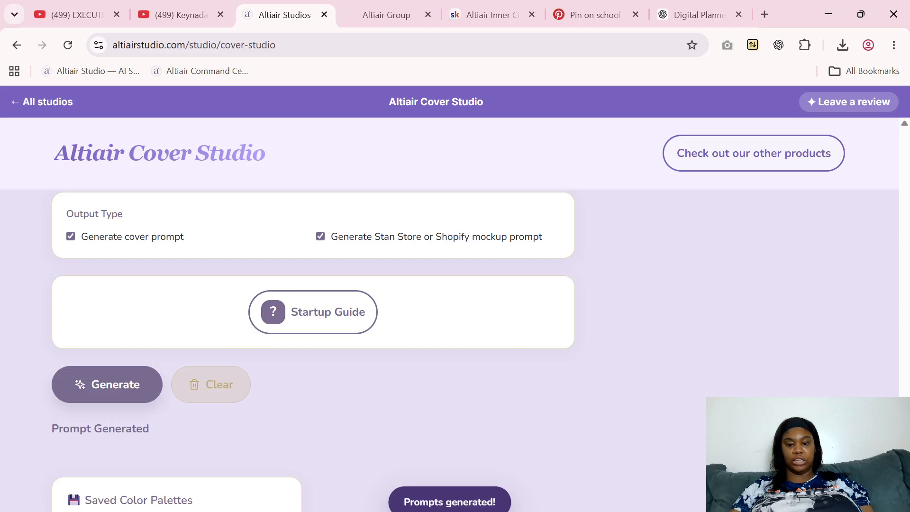
Copy the portrait cover prompt into the existing ChatGPT conversation and send it with the Create image option
left_click_drag(906, 496, 907, 166)
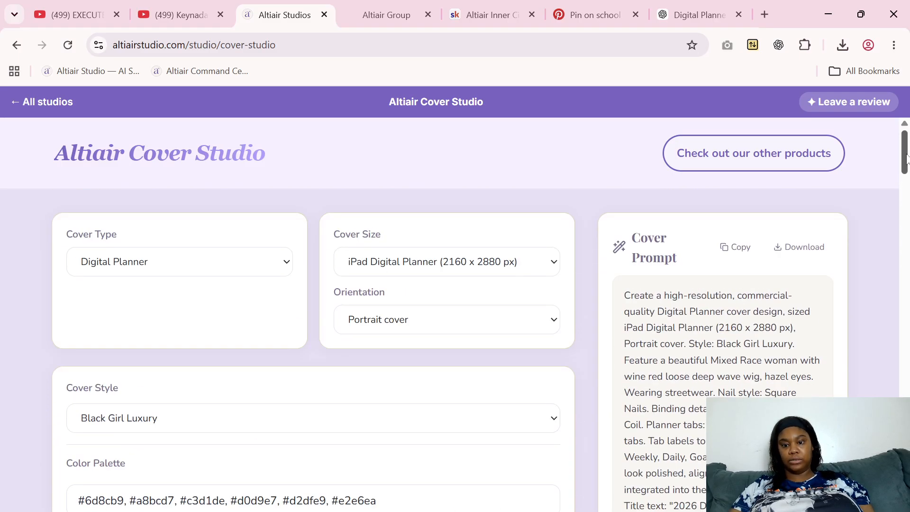
left_click(740, 251)
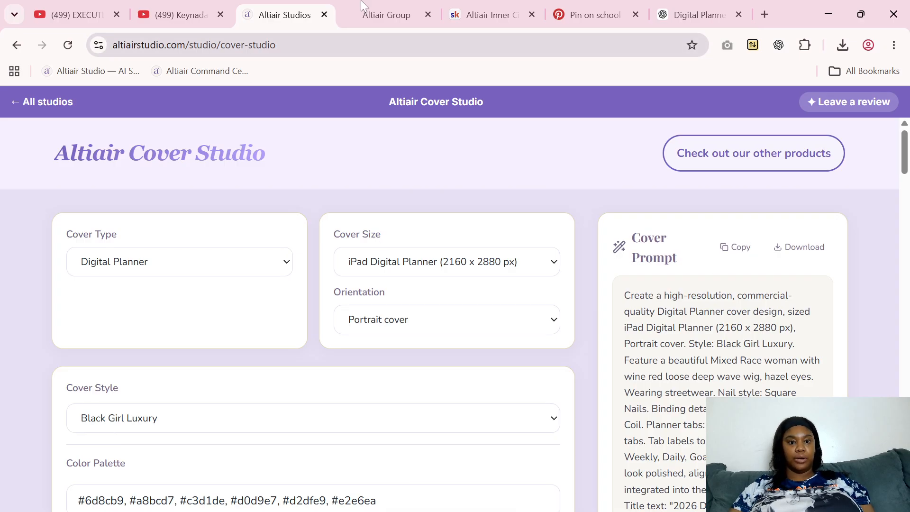
left_click(681, 9)
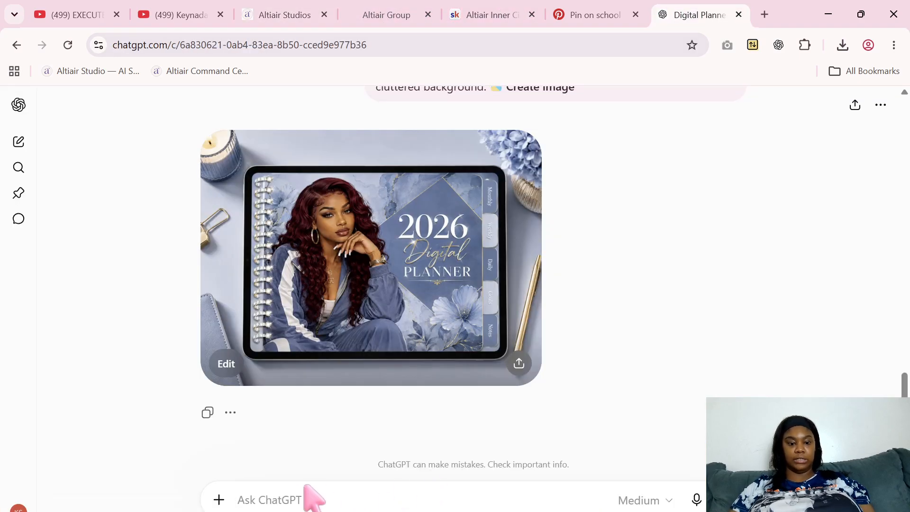
right_click(297, 501)
left_click(363, 323)
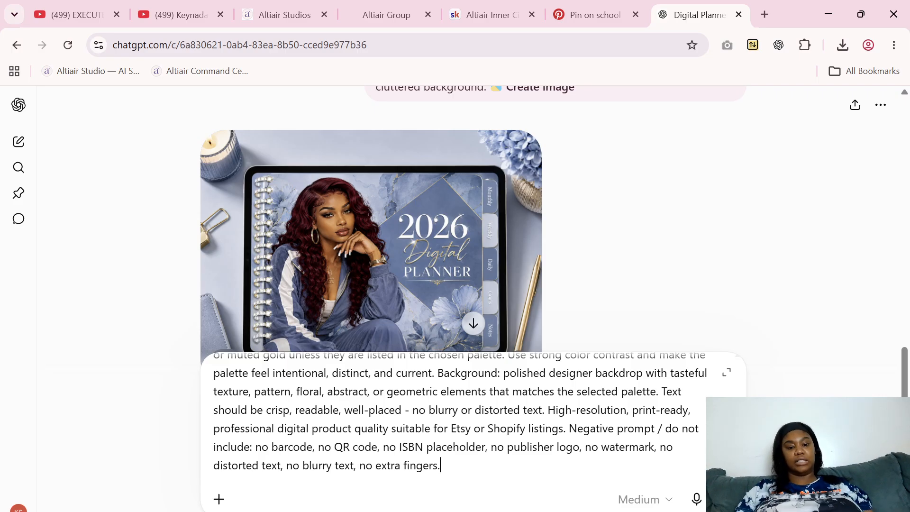
left_click(219, 498)
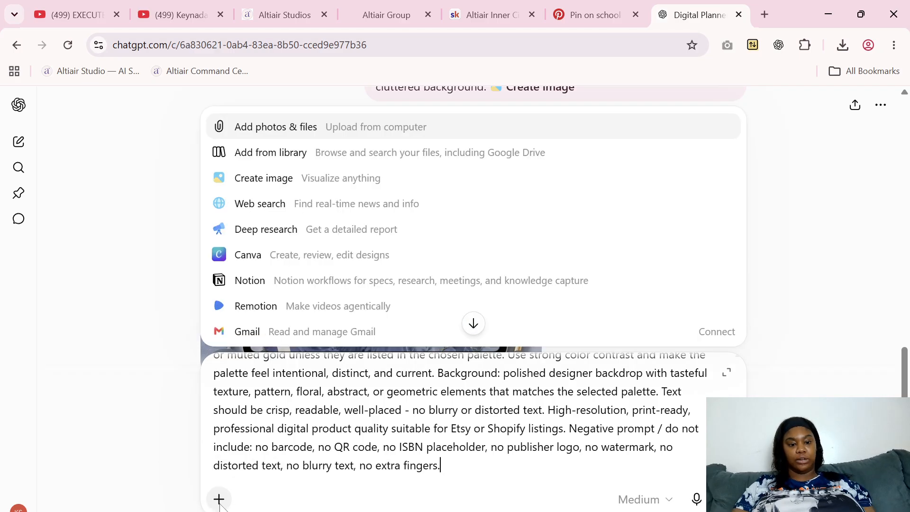
left_click(299, 179)
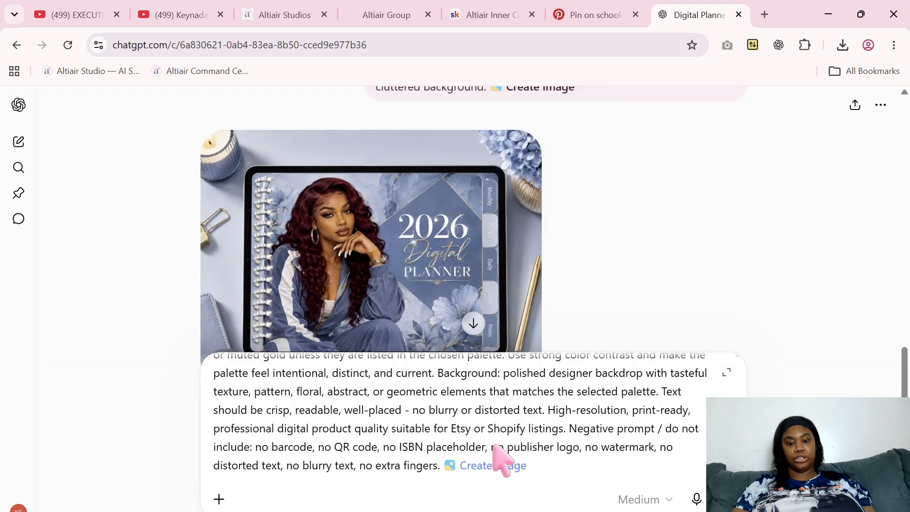
key("Return")
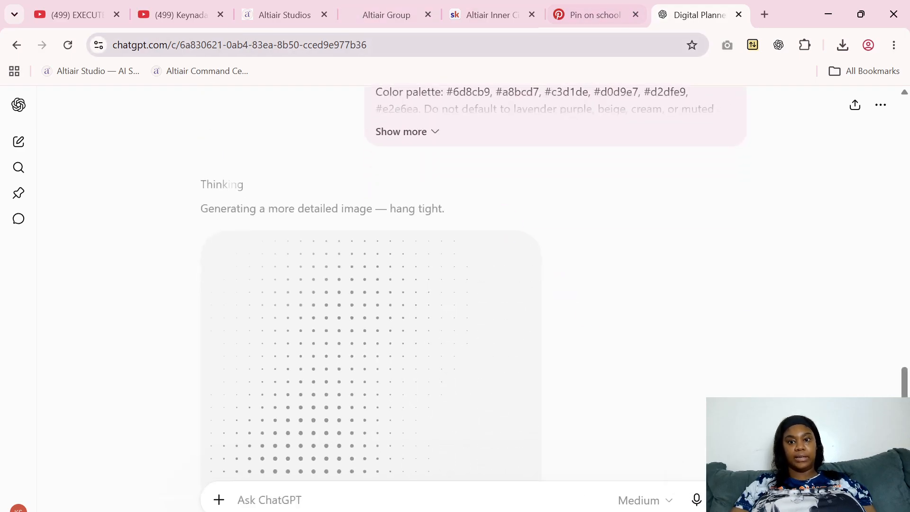
Copy the Stan Store/Shopify mockup prompt from Altiair Cover Studio and return to the ChatGPT conversation
left_click(278, 7)
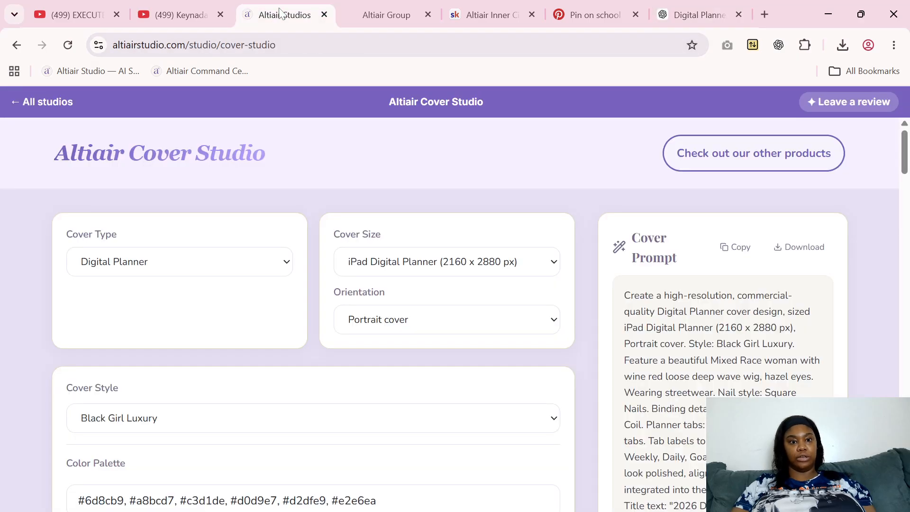
left_click_drag(900, 162, 907, 227)
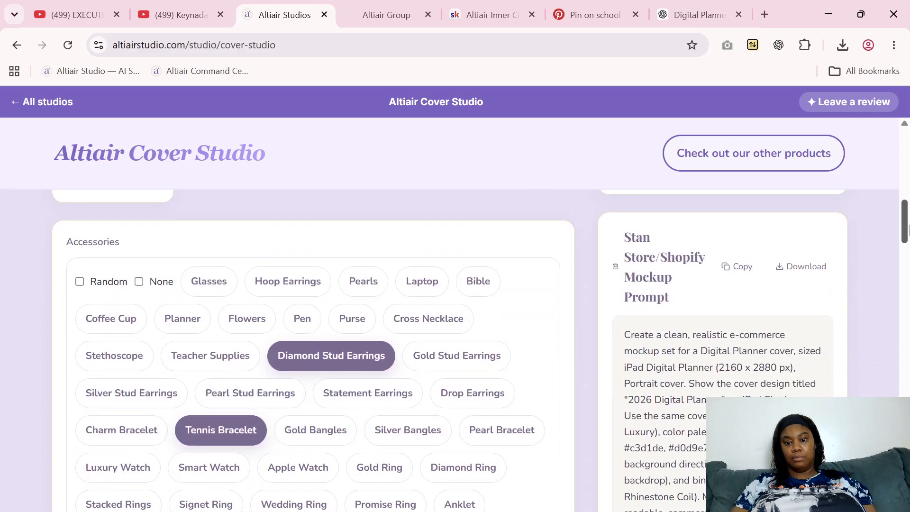
left_click(740, 272)
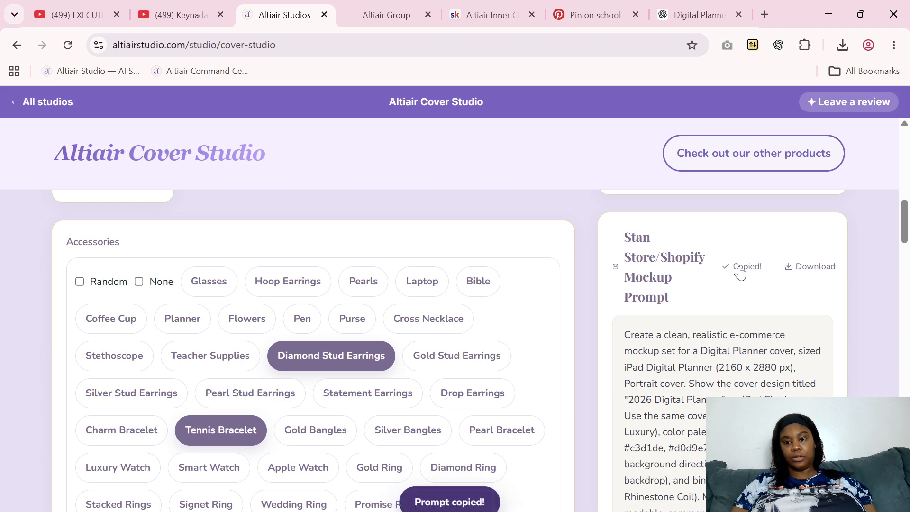
left_click(685, 15)
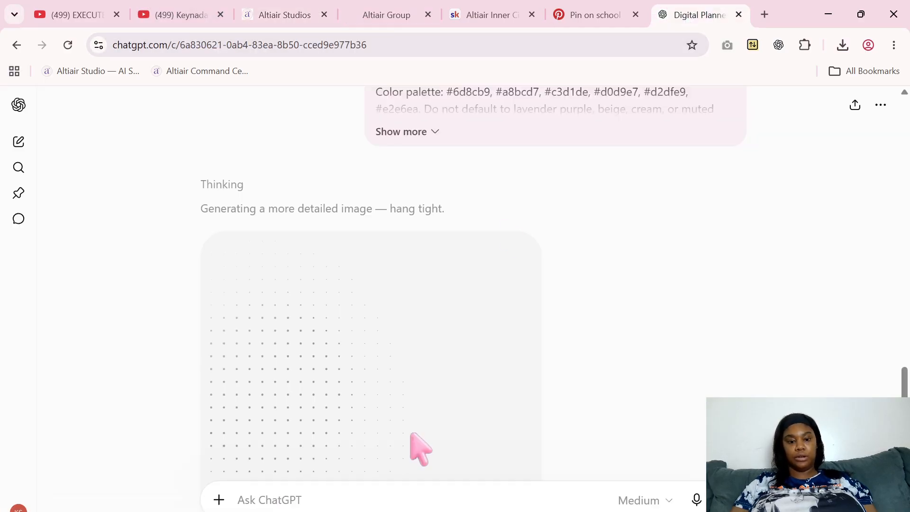
Paste the portrait iPad Flat Lay mockup prompt into the conversation and send it with the Create image option
right_click(372, 500)
left_click(420, 302)
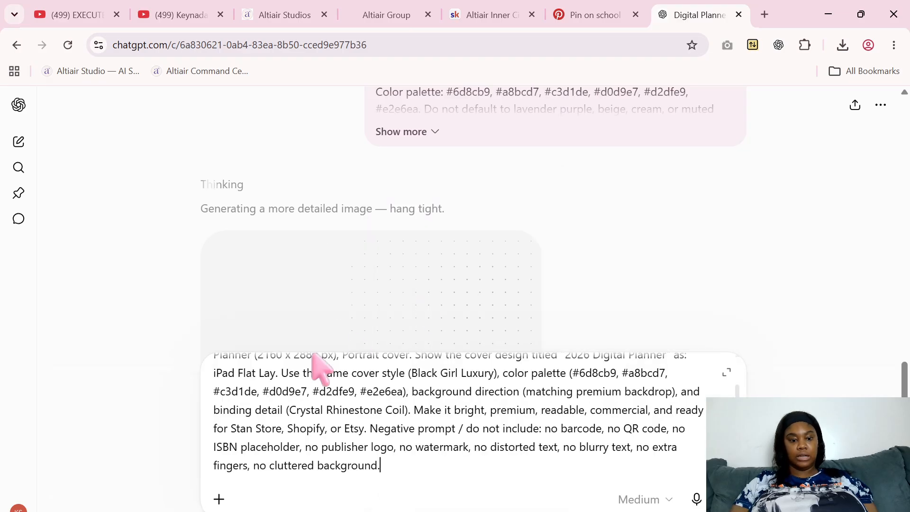
left_click(219, 499)
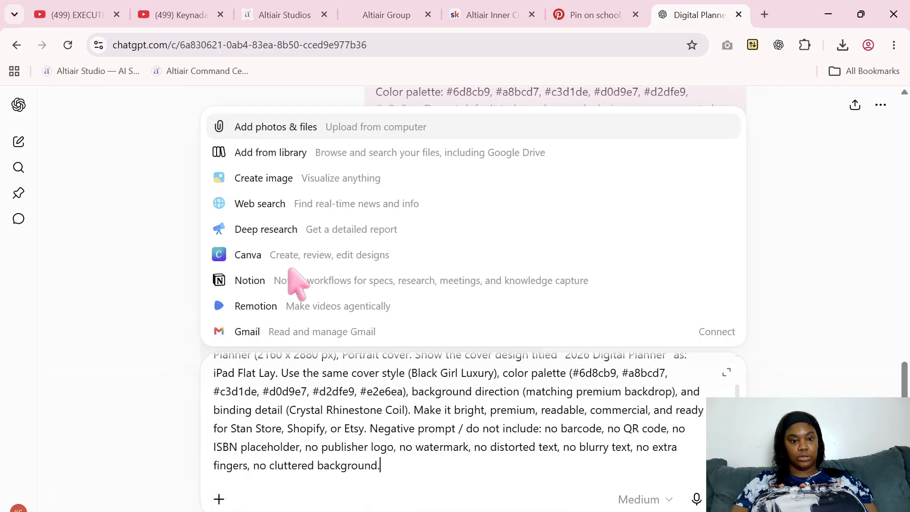
left_click(303, 179)
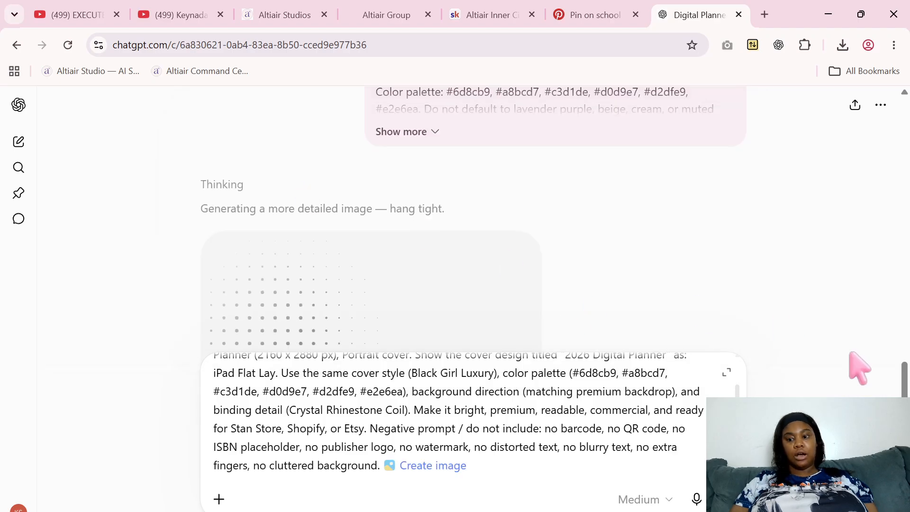
left_click_drag(908, 364, 907, 148)
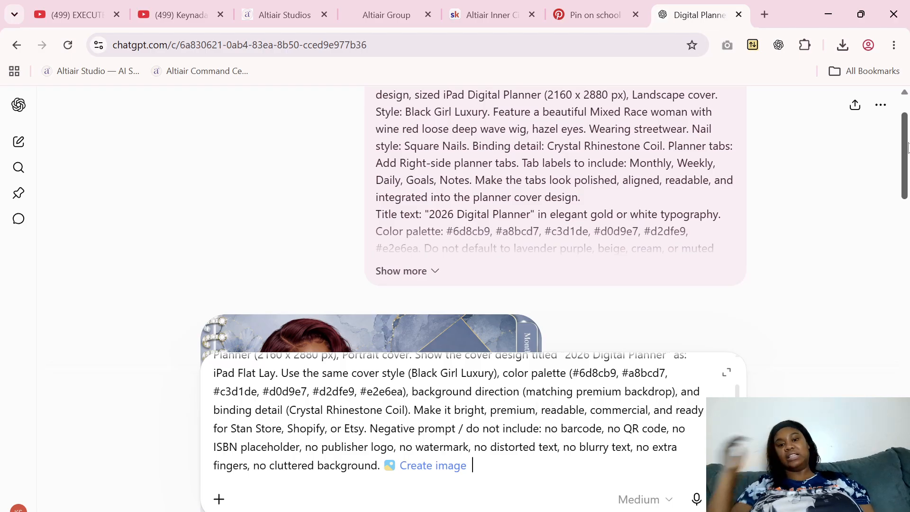
left_click_drag(907, 147, 908, 413)
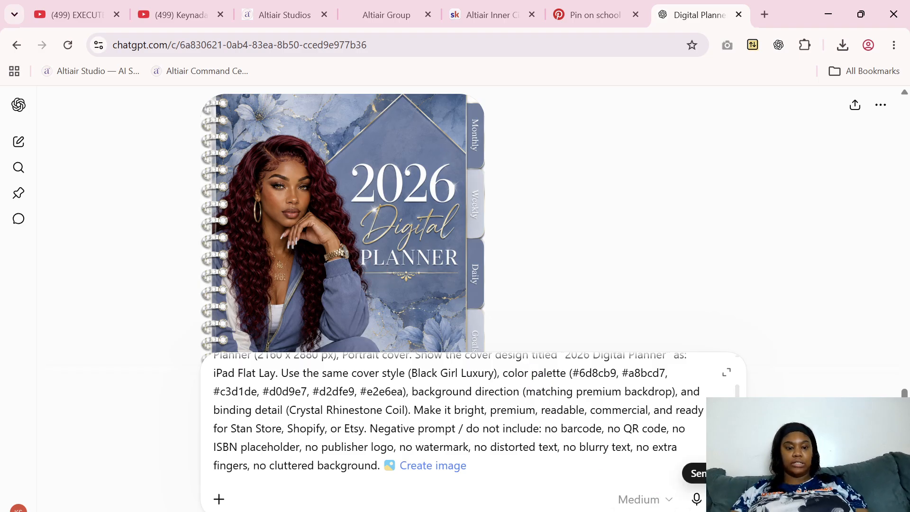
left_click(718, 498)
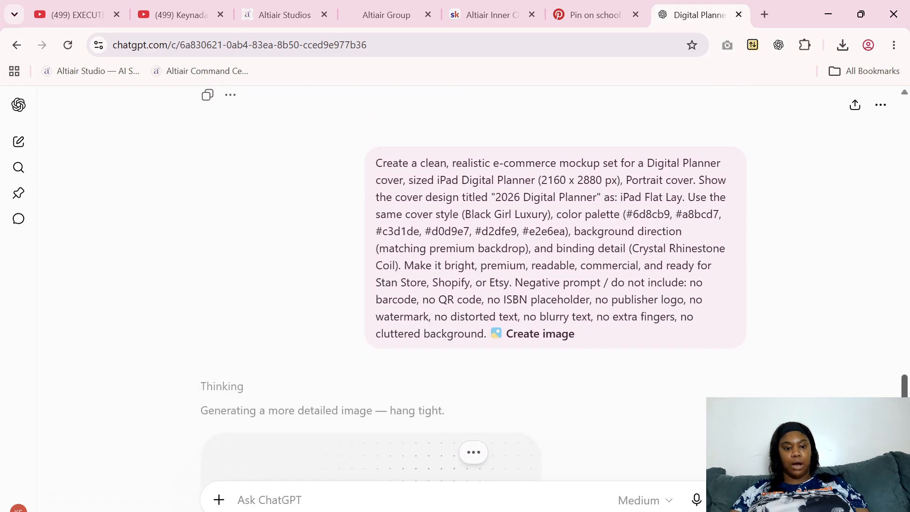
Download the generated portrait 2026 Digital Planner cover and move the file from Downloads into the Digital Covers folder
scroll(474, 284, "up", 10)
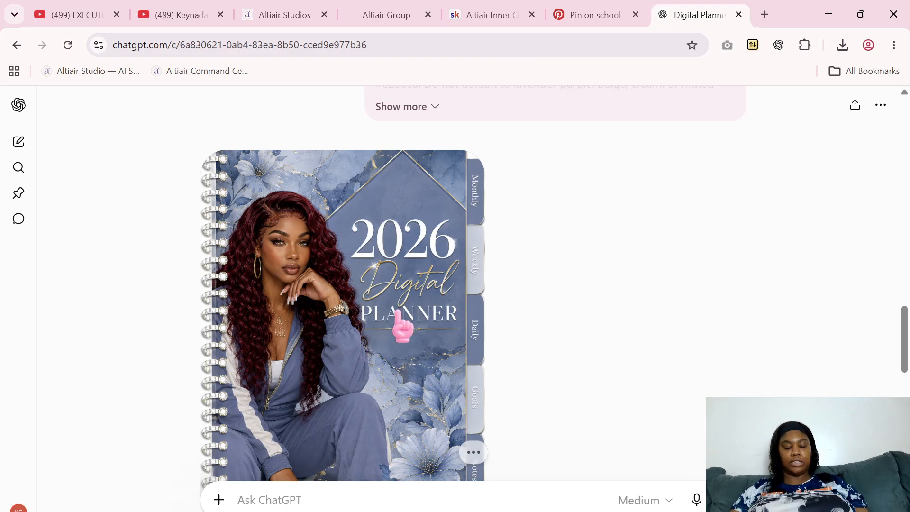
left_click(397, 319)
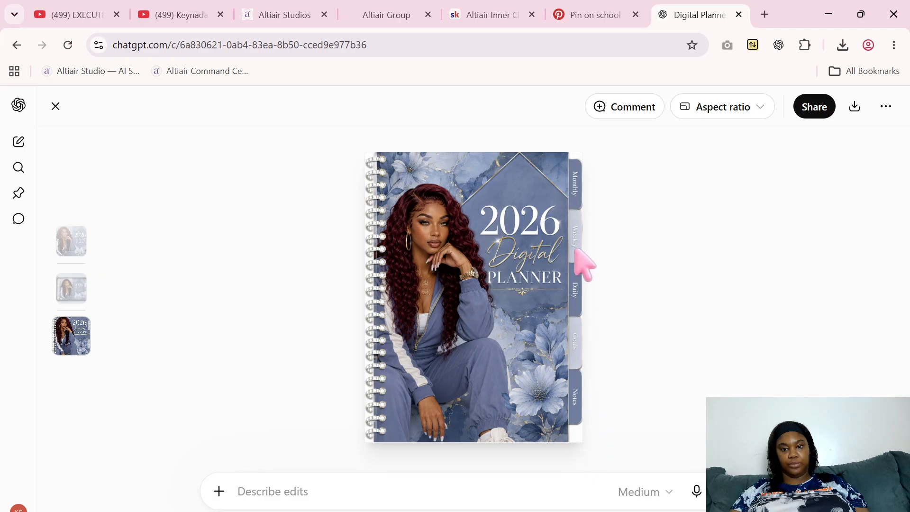
left_click(852, 112)
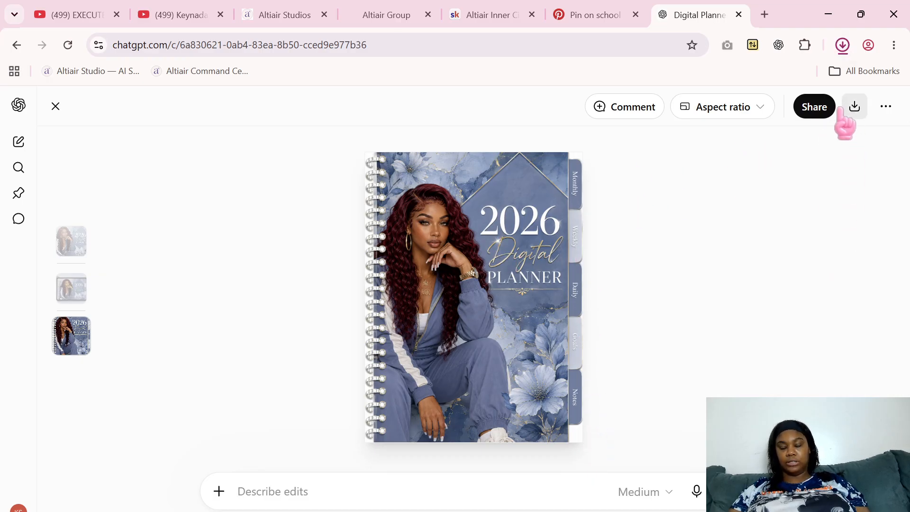
left_click(798, 82)
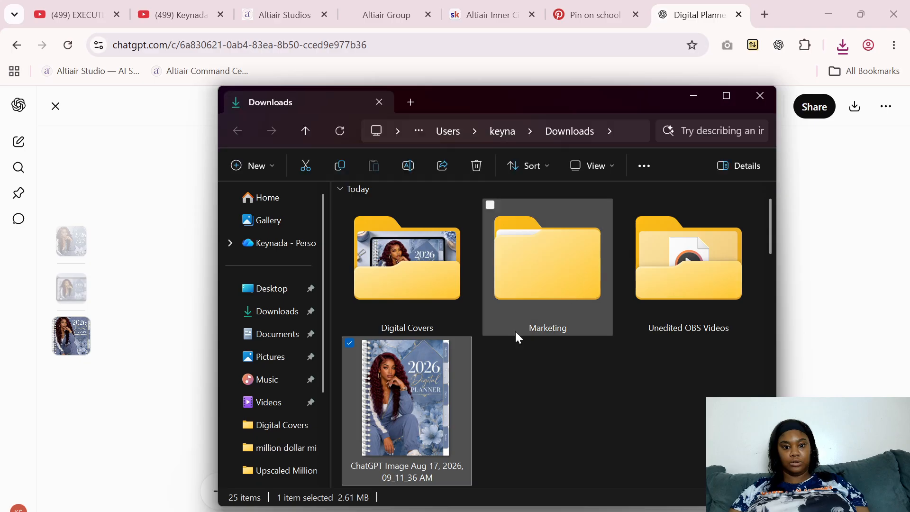
left_click_drag(445, 383, 417, 258)
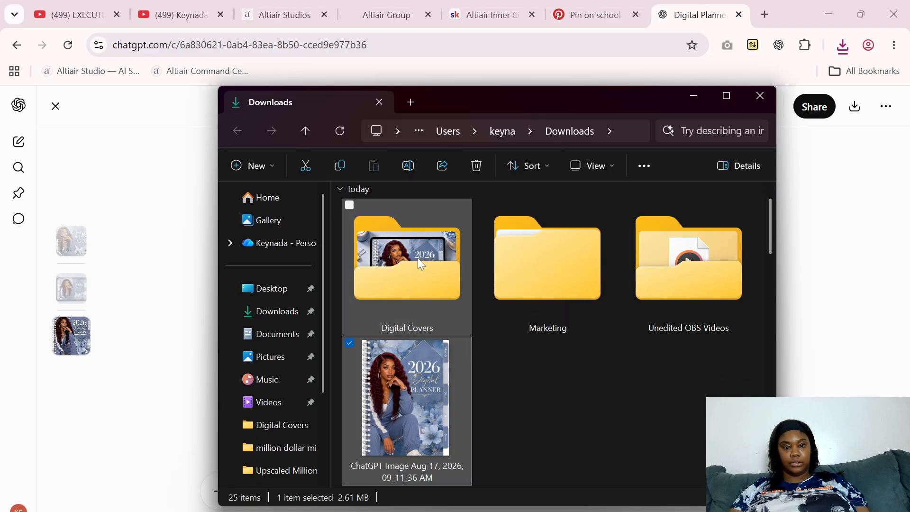
left_click(760, 96)
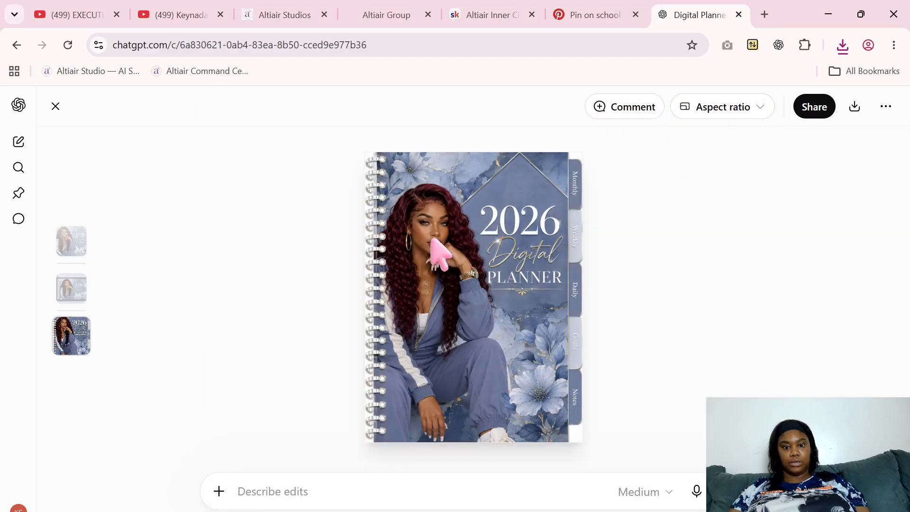
left_click(55, 107)
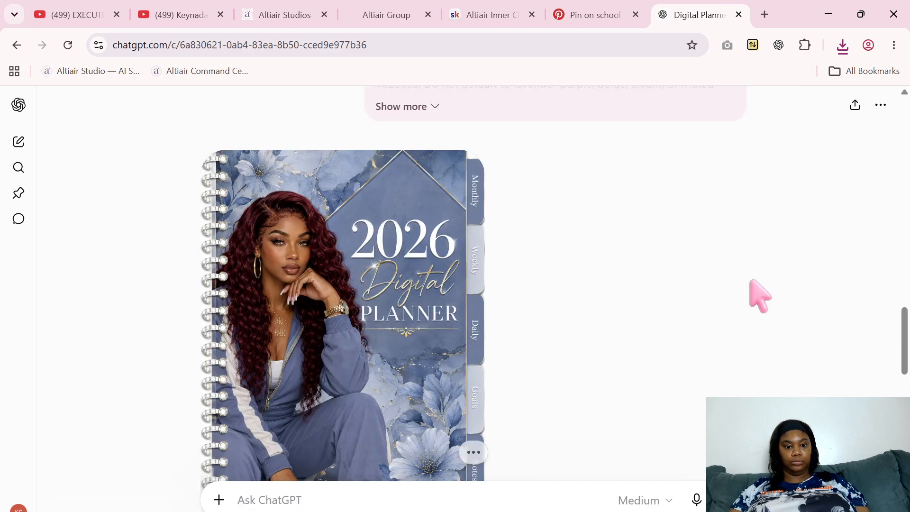
Download the portrait iPad flat lay mockup and move its file from Downloads into the Digital Covers folder
left_click_drag(907, 331, 908, 449)
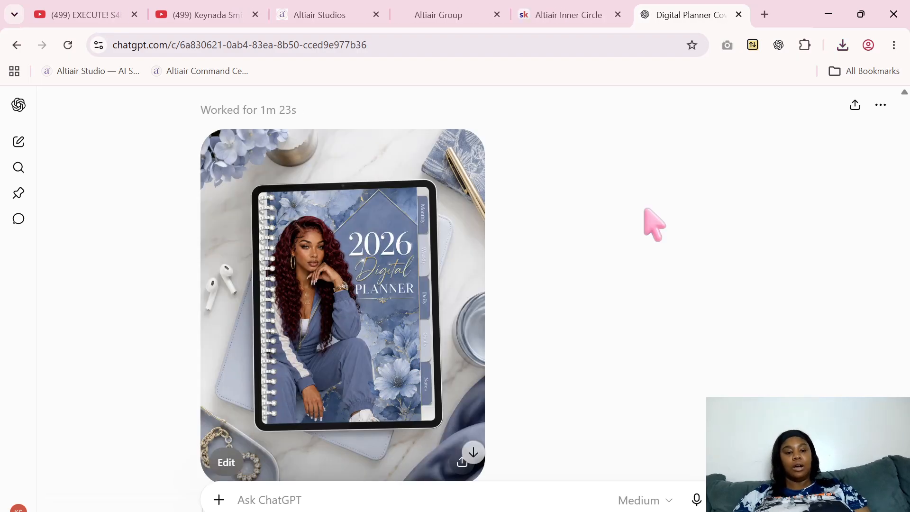
left_click(382, 291)
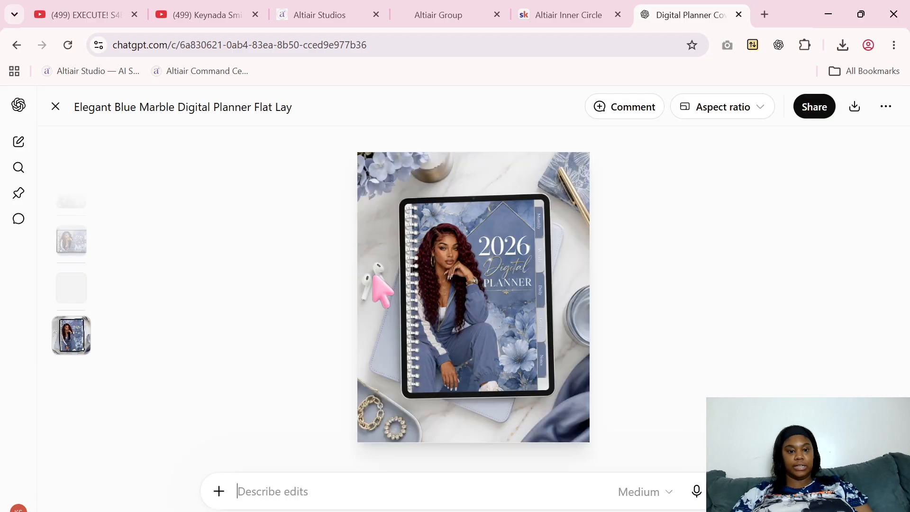
left_click(855, 108)
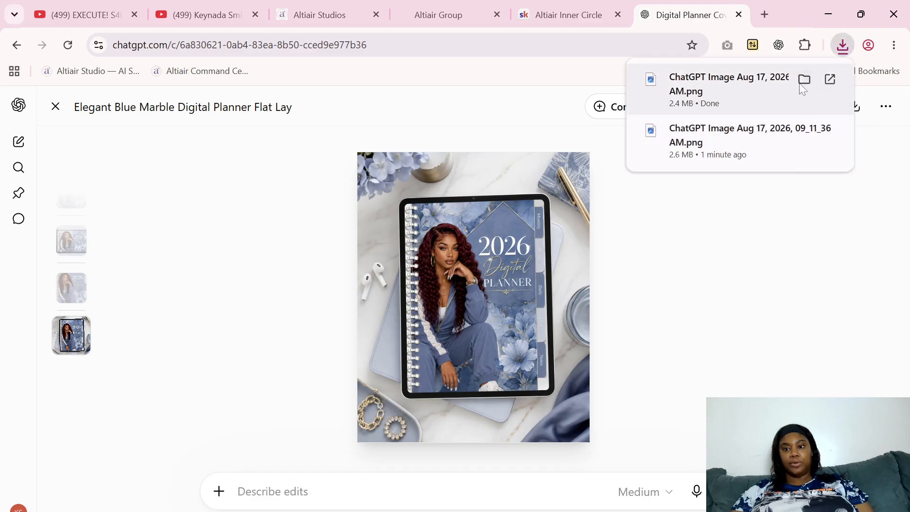
left_click(804, 80)
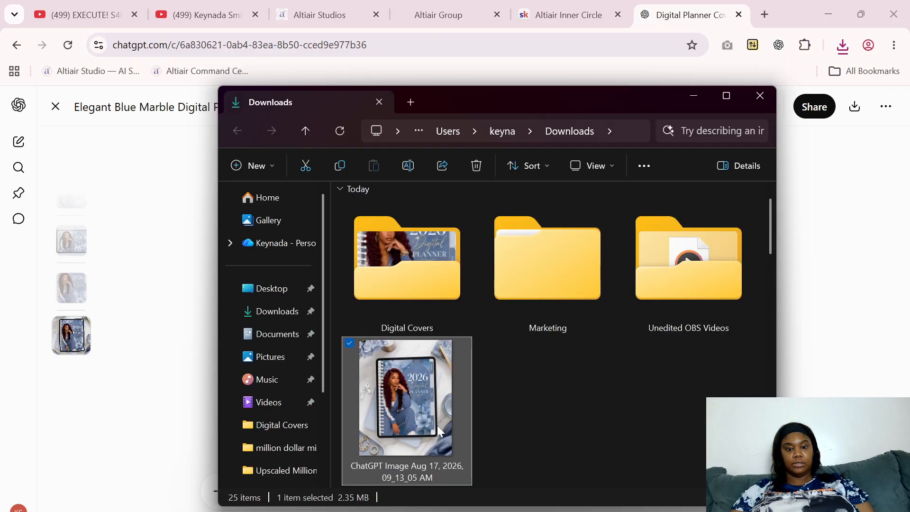
left_click_drag(437, 425, 420, 234)
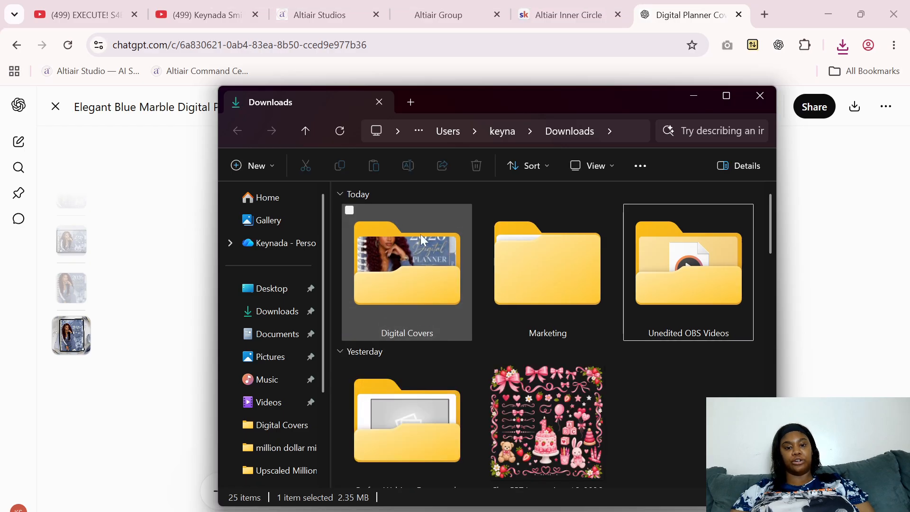
left_click(764, 96)
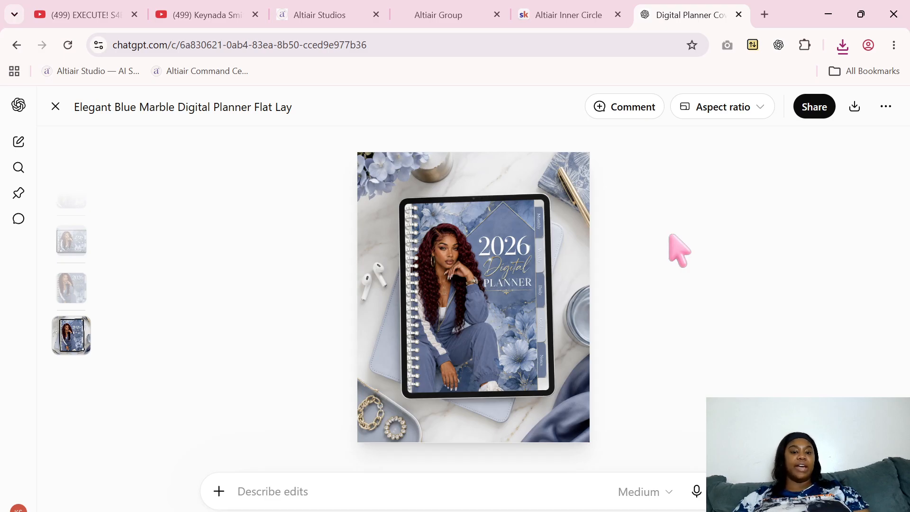
left_click(55, 108)
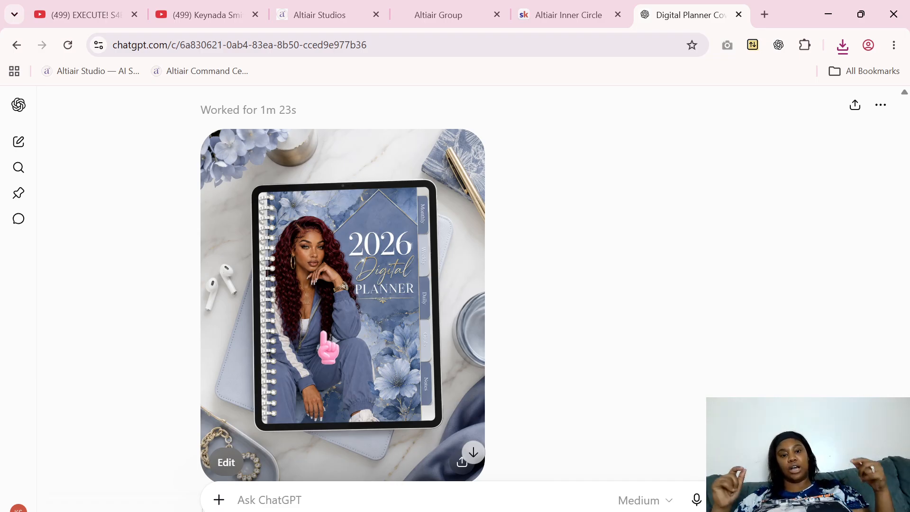